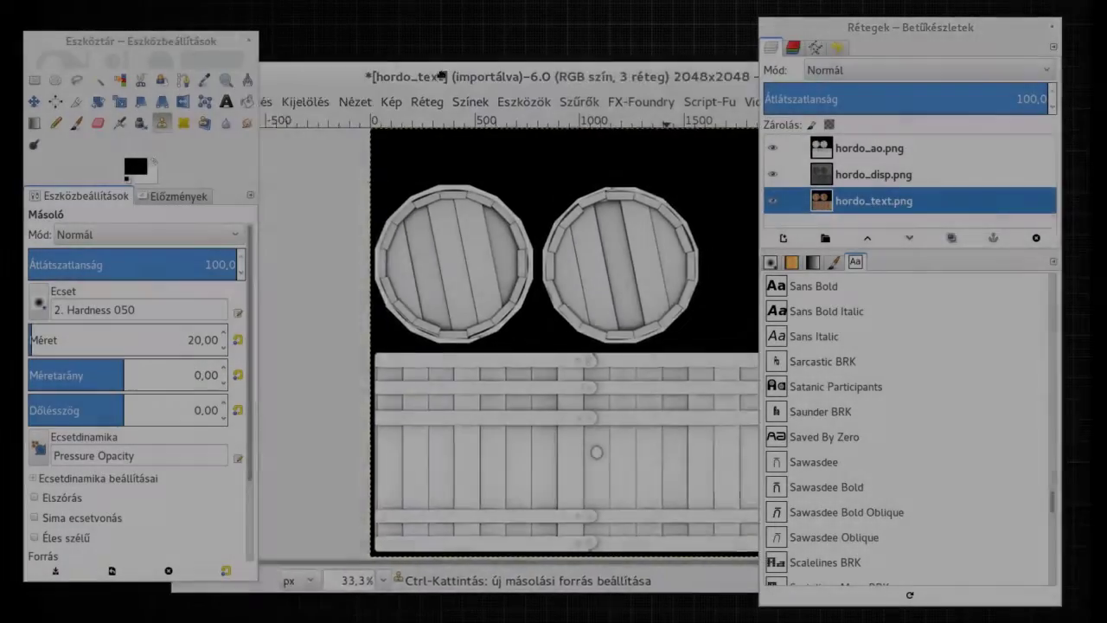
Step: Open the WoodRough0106_2_S.jpg wood photo
{"action": "left_click", "coordinate": [192, 102]}
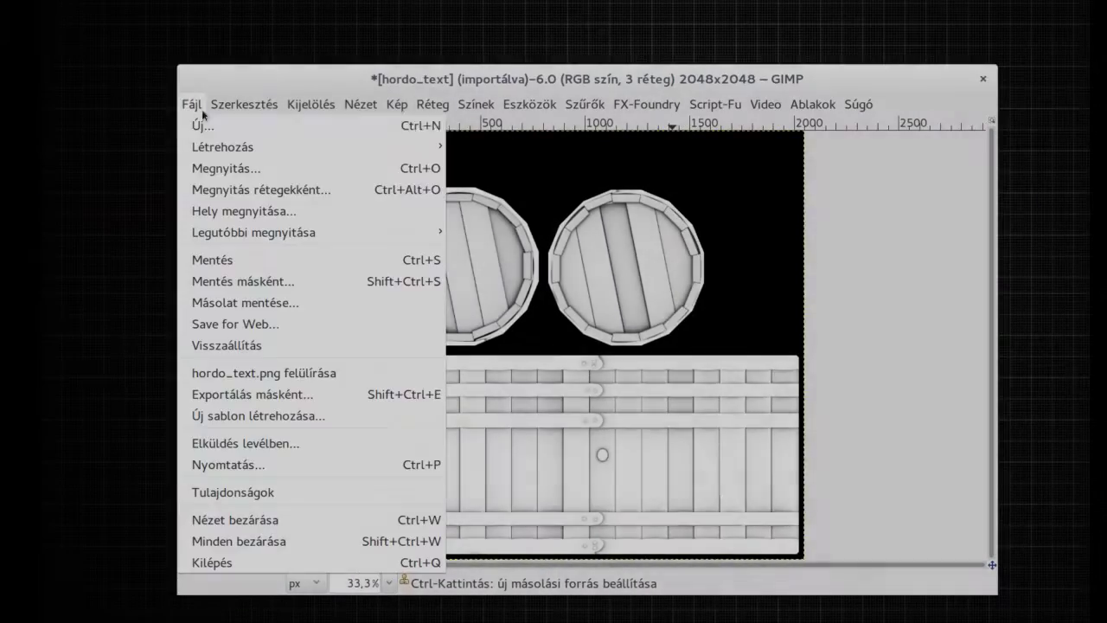
{"action": "left_click", "coordinate": [224, 164]}
{"action": "left_click", "coordinate": [295, 389]}
{"action": "left_click", "coordinate": [269, 414]}
{"action": "double_click", "coordinate": [269, 414]}
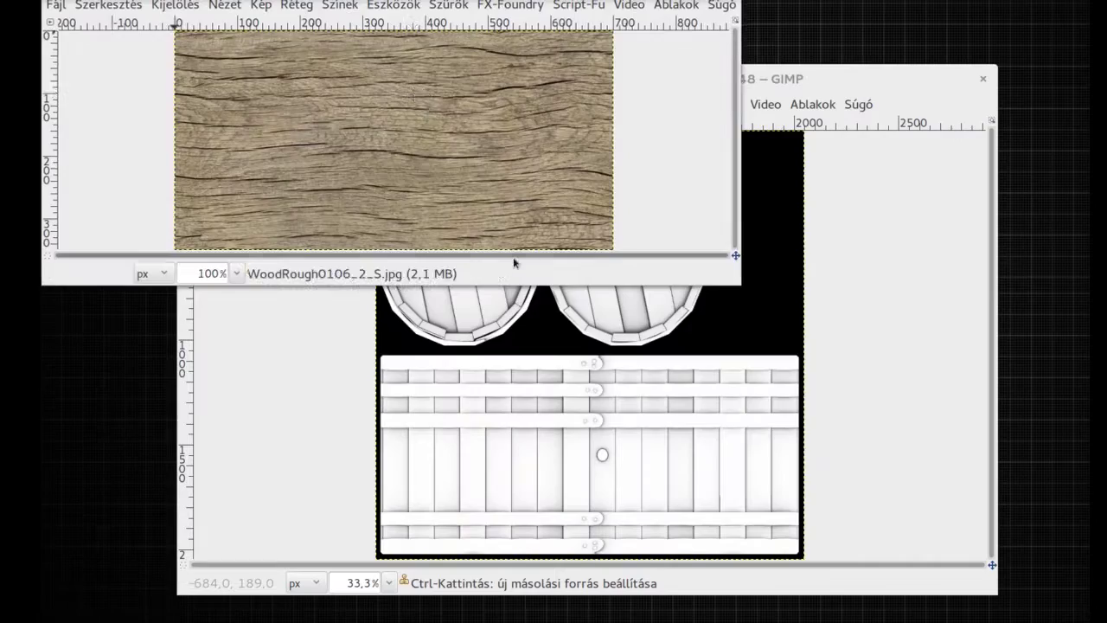
Step: Rotate the wood image 90° upright and scale it to 175x350
{"action": "left_click", "coordinate": [326, 139]}
{"action": "left_click", "coordinate": [546, 267]}
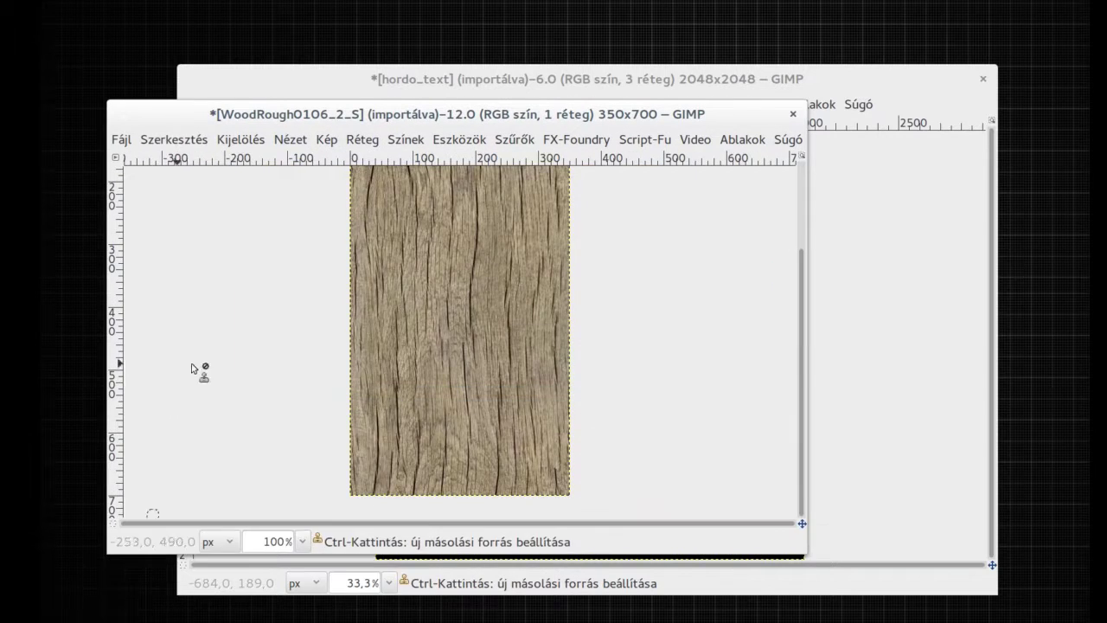
{"action": "left_click", "coordinate": [326, 139]}
{"action": "left_click", "coordinate": [346, 262]}
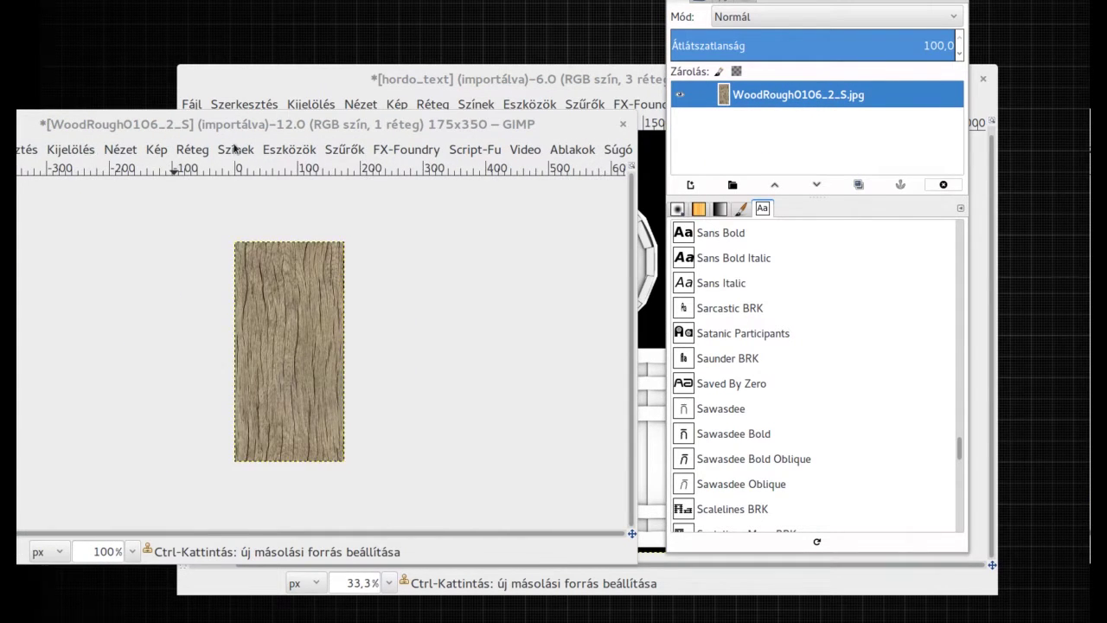
Step: Copy the wood image and fill a new barrel-texture layer with its pattern
{"action": "key", "text": "ctrl+b"}
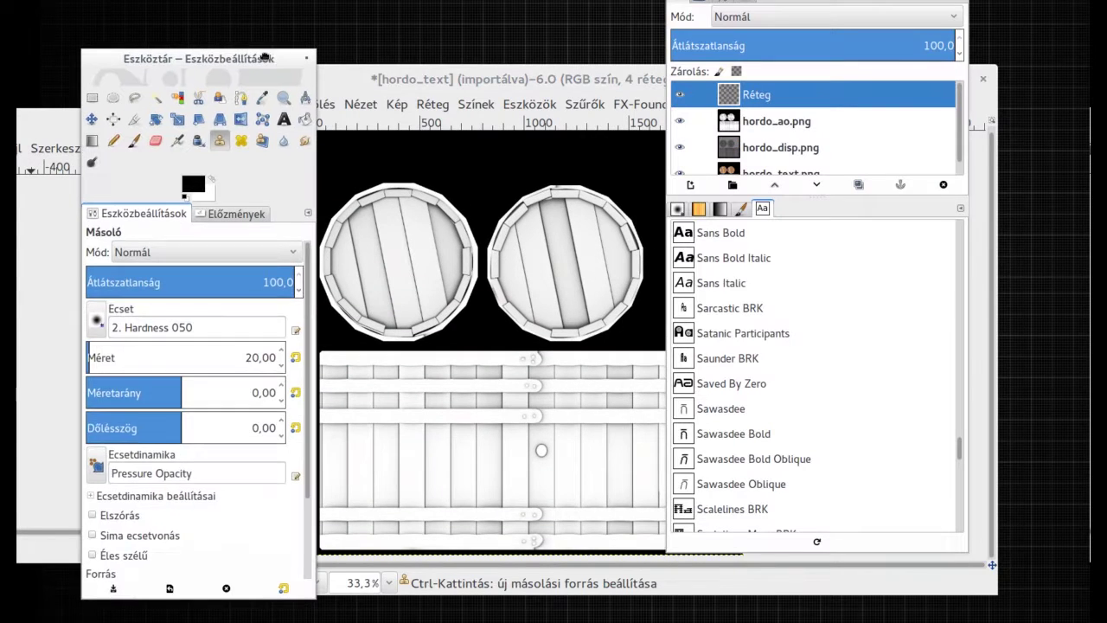
{"action": "key", "text": "shift+b"}
{"action": "left_click", "coordinate": [121, 379]}
{"action": "left_click", "coordinate": [467, 400]}
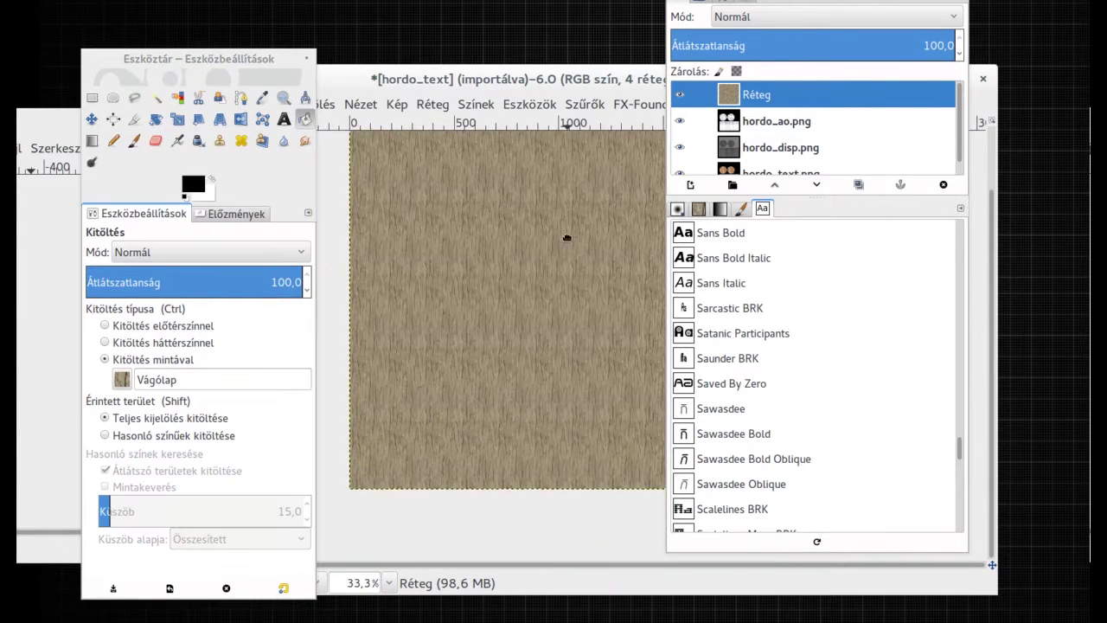
Step: Duplicate hordo_text.png and mask the wood layer to one set of plank colours
{"action": "key", "text": "shift+o"}
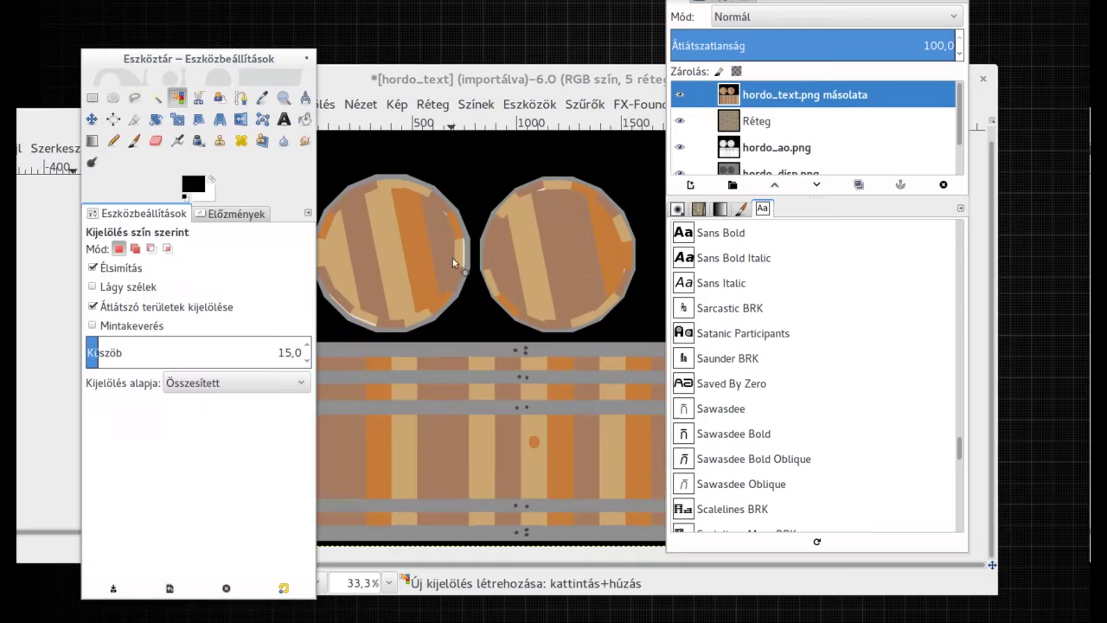
{"action": "left_click", "coordinate": [680, 94]}
{"action": "left_click", "coordinate": [799, 127]}
{"action": "right_click", "coordinate": [799, 127]}
{"action": "left_click", "coordinate": [650, 375]}
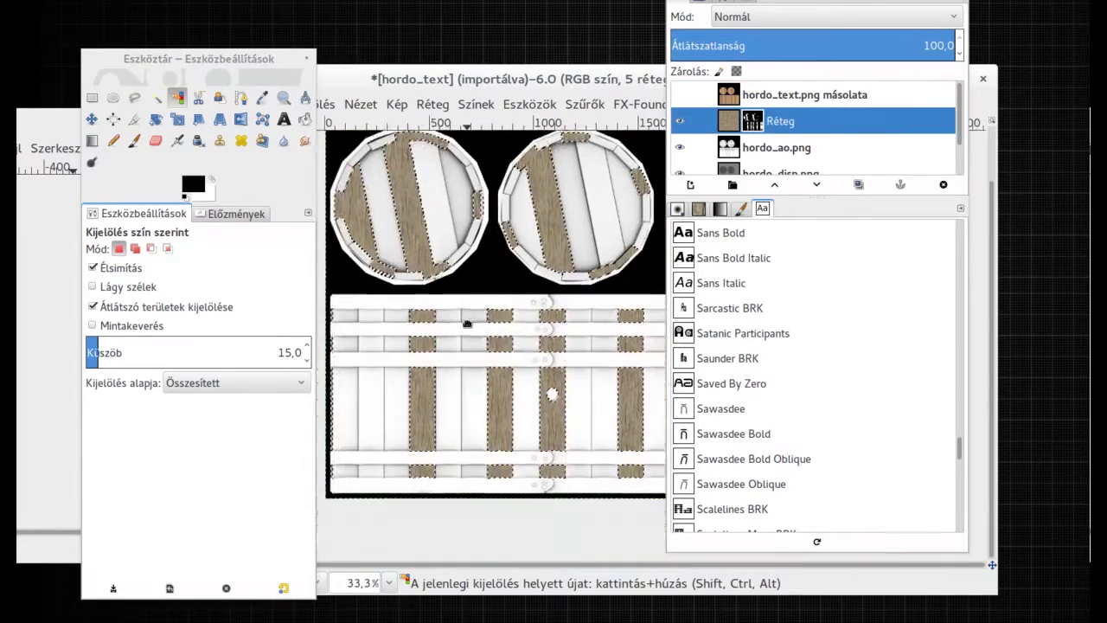
Step: Duplicate the masked wood layer
{"action": "scroll", "coordinate": [484, 329], "scroll_direction": "up", "scroll_amount": 2, "text": "ctrl"}
{"action": "scroll", "coordinate": [485, 328], "scroll_direction": "down", "scroll_amount": 2, "text": "ctrl"}
{"action": "scroll", "coordinate": [485, 329], "scroll_direction": "up", "scroll_amount": 1, "text": "ctrl"}
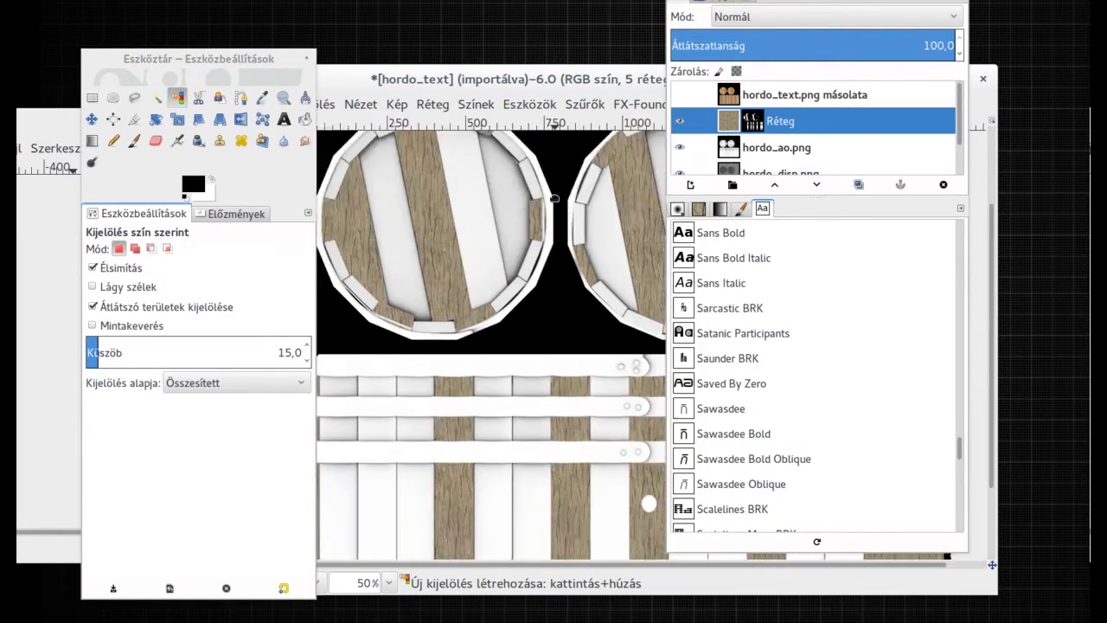
{"action": "left_click", "coordinate": [859, 185]}
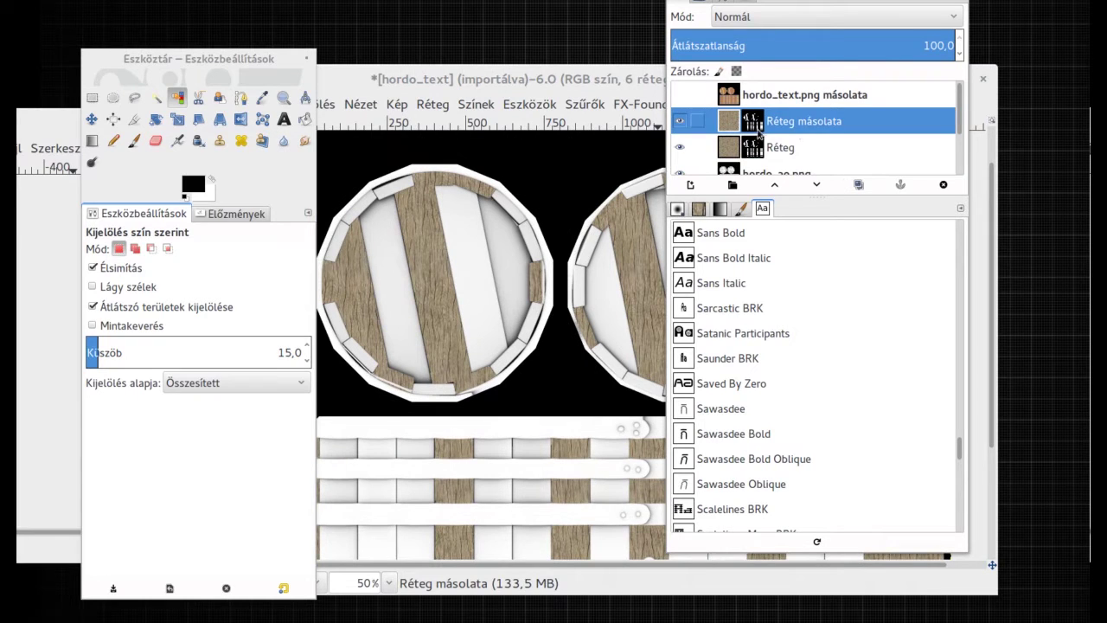
Step: Rotate the wood copy to follow the lid planks and outline the left lid freehand
{"action": "left_click", "coordinate": [156, 119]}
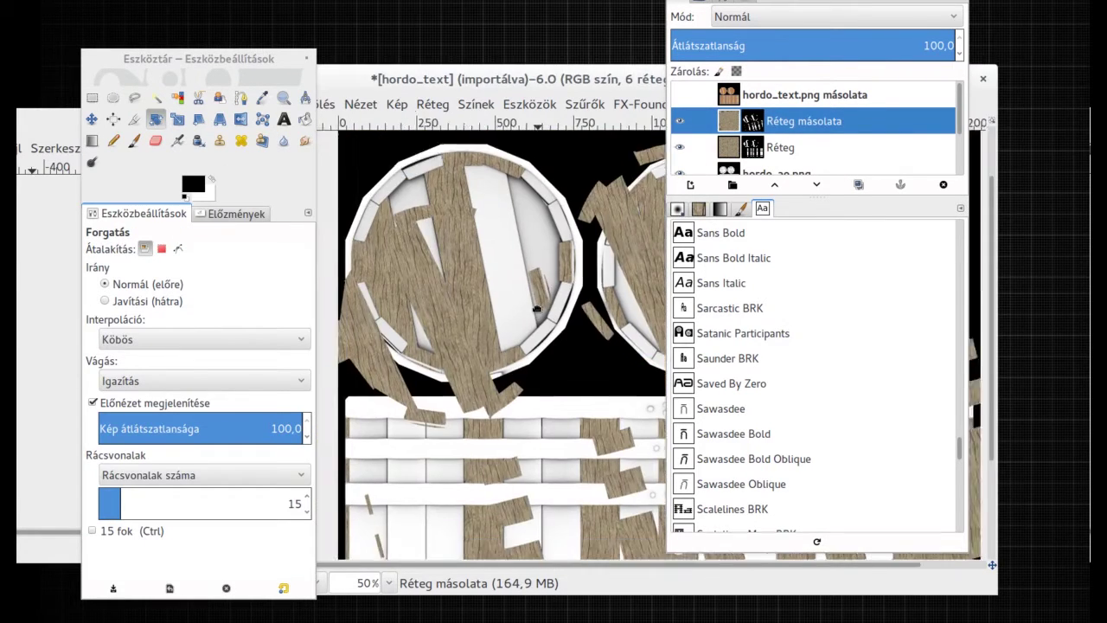
{"action": "left_click_drag", "start_coordinate": [511, 310], "coordinate": [454, 286]}
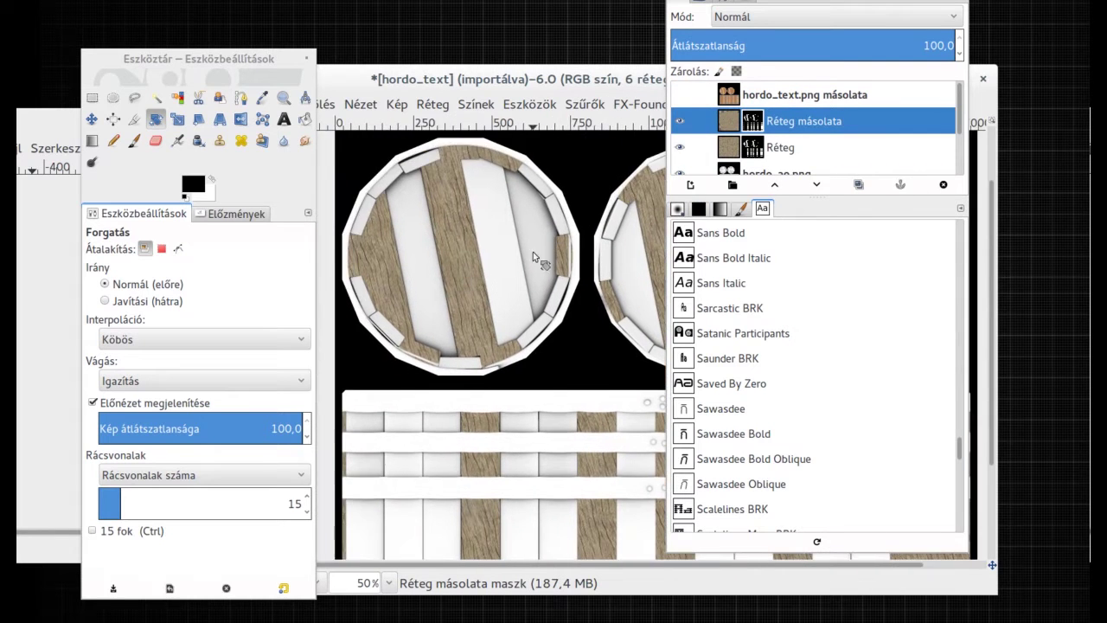
{"action": "key", "text": "f"}
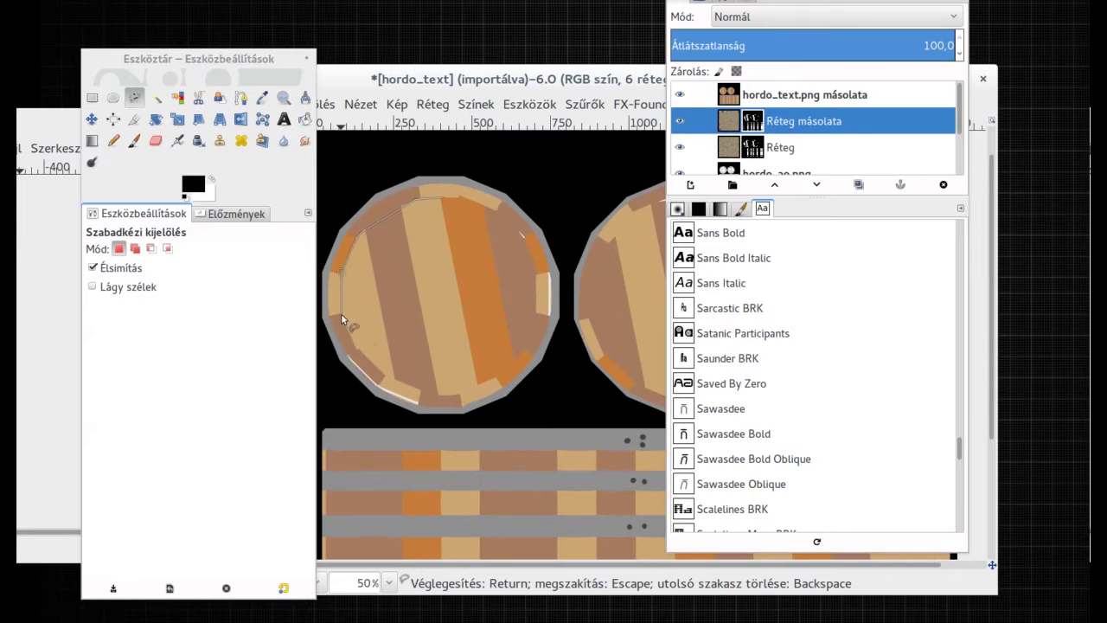
{"action": "left_click_drag", "start_coordinate": [341, 320], "coordinate": [367, 327]}
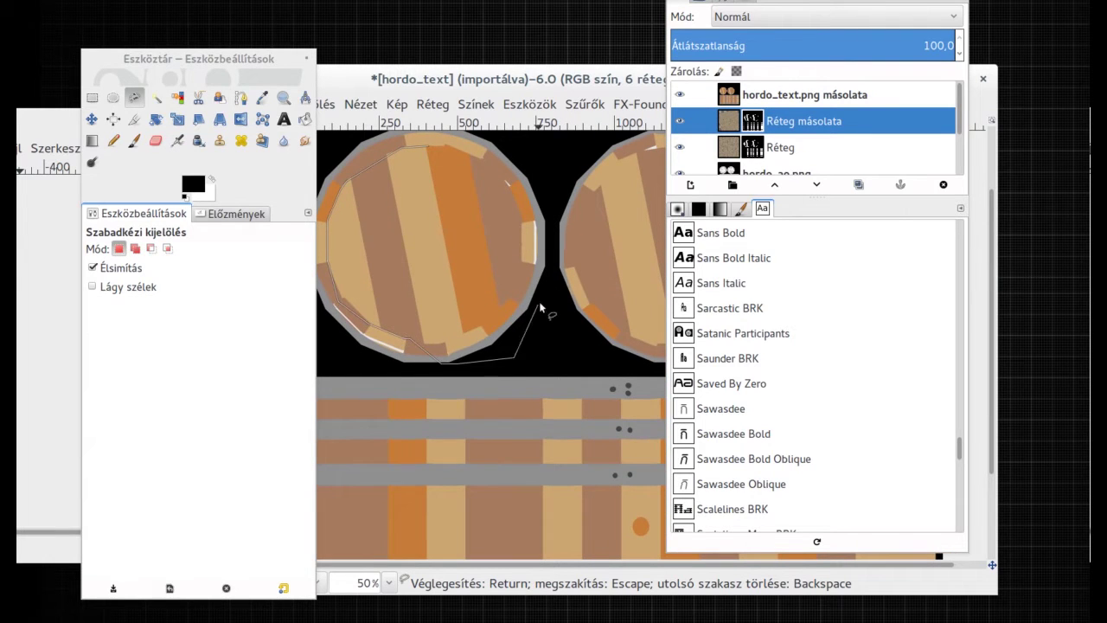
{"action": "mouse_move", "coordinate": [476, 334]}
{"action": "left_mouse_down"}
{"action": "mouse_move", "coordinate": [443, 298]}
{"action": "mouse_move", "coordinate": [431, 212]}
{"action": "mouse_move", "coordinate": [529, 373]}
{"action": "left_mouse_up"}
{"action": "left_click", "coordinate": [423, 221]}
Step: Outline the right lid, invert the selection, and fill the mask black outside the lids
{"action": "scroll", "coordinate": [485, 285], "scroll_direction": "right", "scroll_amount": 3}
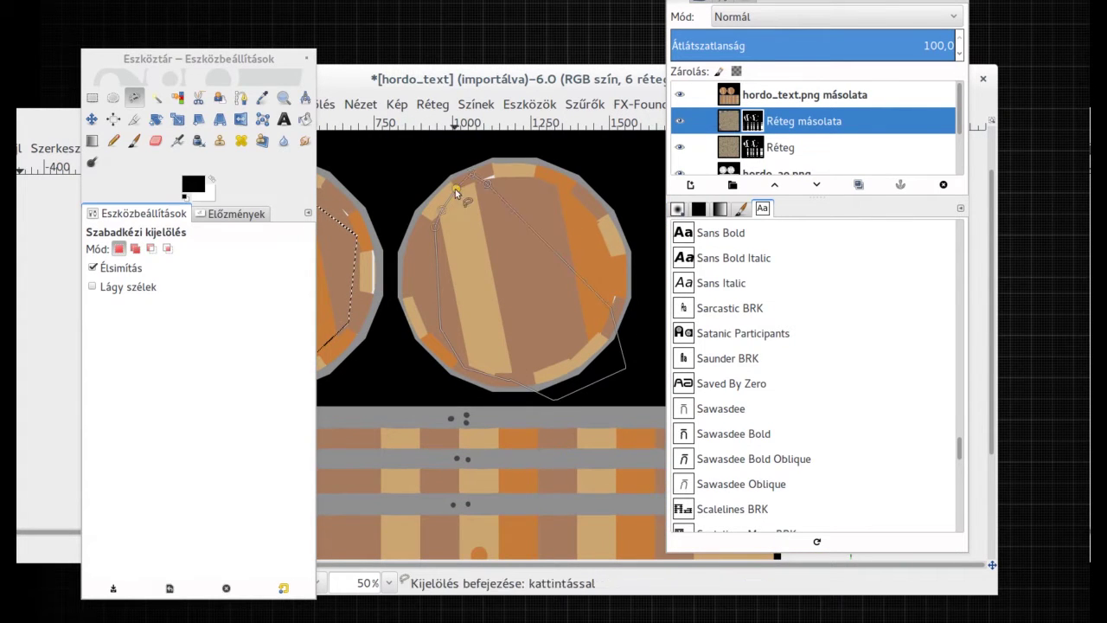
{"action": "left_click", "coordinate": [455, 188]}
{"action": "key", "text": "minus"}
{"action": "key", "text": "minus"}
{"action": "left_click", "coordinate": [323, 104]}
{"action": "left_click", "coordinate": [326, 165]}
{"action": "left_click", "coordinate": [305, 118]}
{"action": "left_click", "coordinate": [150, 326]}
Step: Select all, duplicate the lid wood layer, and target the new copy's mask
{"action": "left_click", "coordinate": [360, 103]}
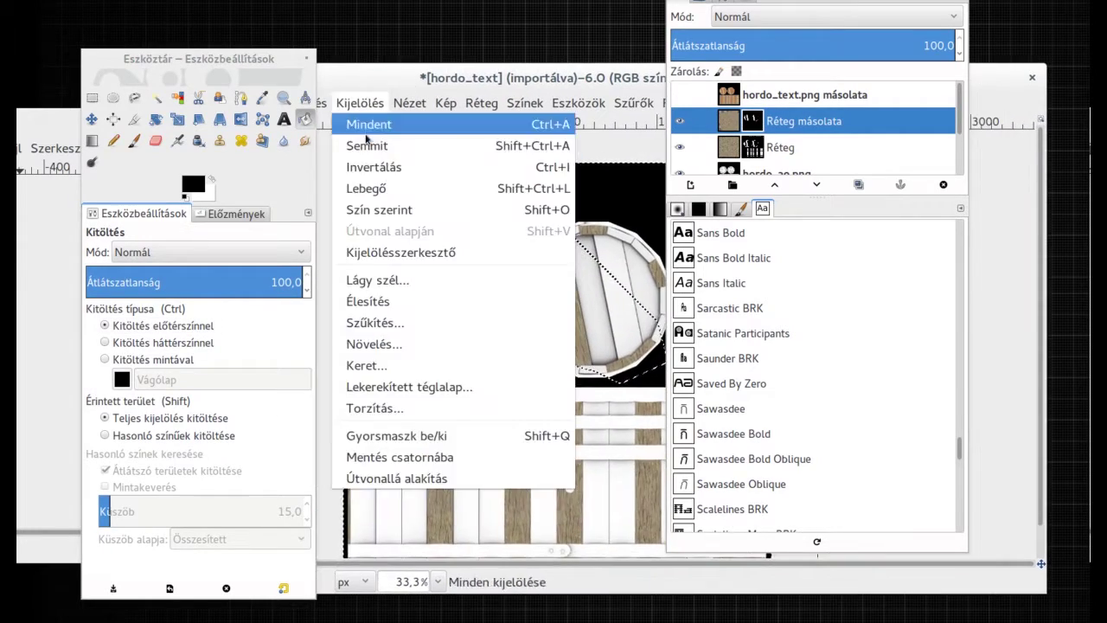
{"action": "left_click", "coordinate": [366, 125]}
{"action": "key", "text": "Tab"}
{"action": "key", "text": "plus"}
{"action": "key", "text": "plus"}
{"action": "key", "text": "minus"}
{"action": "key", "text": "minus"}
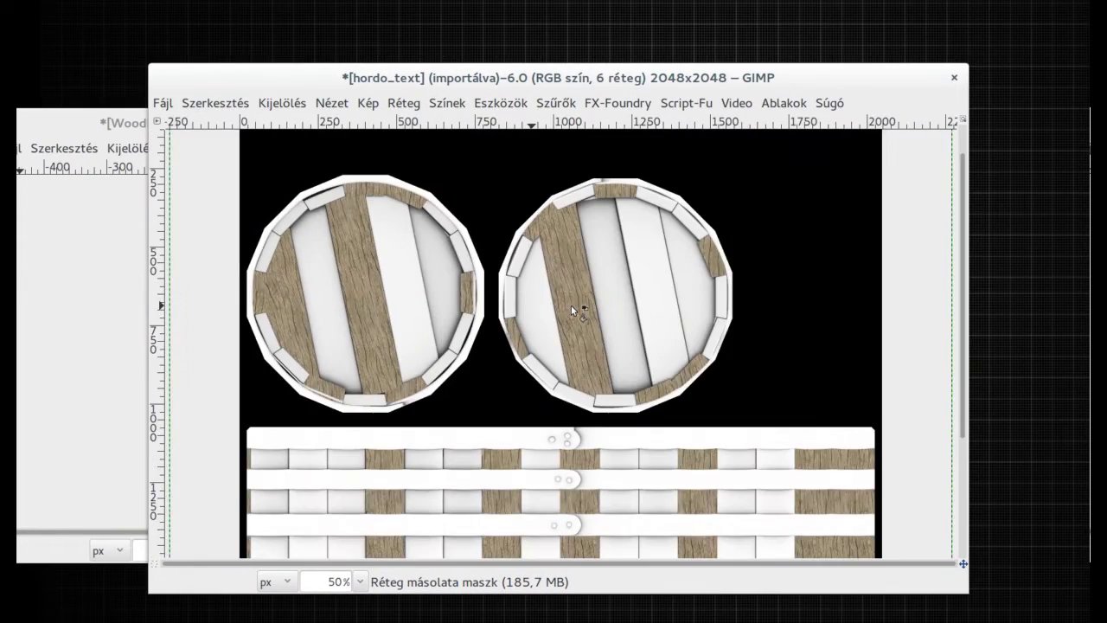
{"action": "key", "text": "Tab"}
{"action": "left_click", "coordinate": [859, 185]}
{"action": "left_click", "coordinate": [944, 184]}
{"action": "left_click", "coordinate": [774, 184]}
Step: Try transforming the new wood copy, then undo the paste and transform
{"action": "left_click", "coordinate": [403, 102]}
{"action": "left_click", "coordinate": [727, 427]}
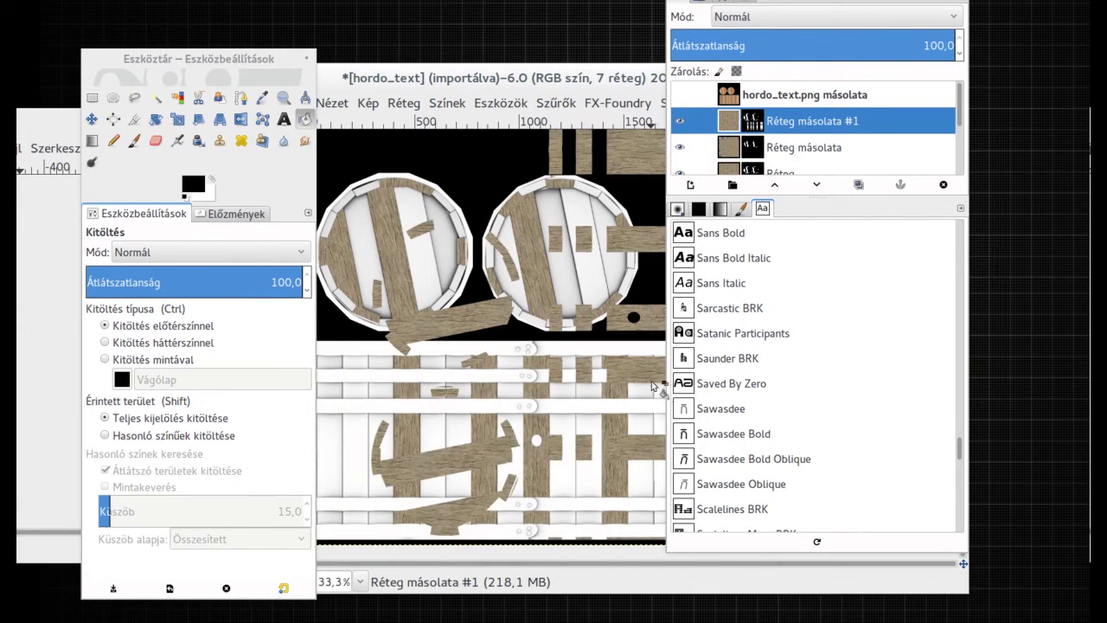
{"action": "key", "text": "minus"}
{"action": "key", "text": "ctrl+v"}
{"action": "key", "text": "ctrl+z"}
{"action": "key", "text": "plus"}
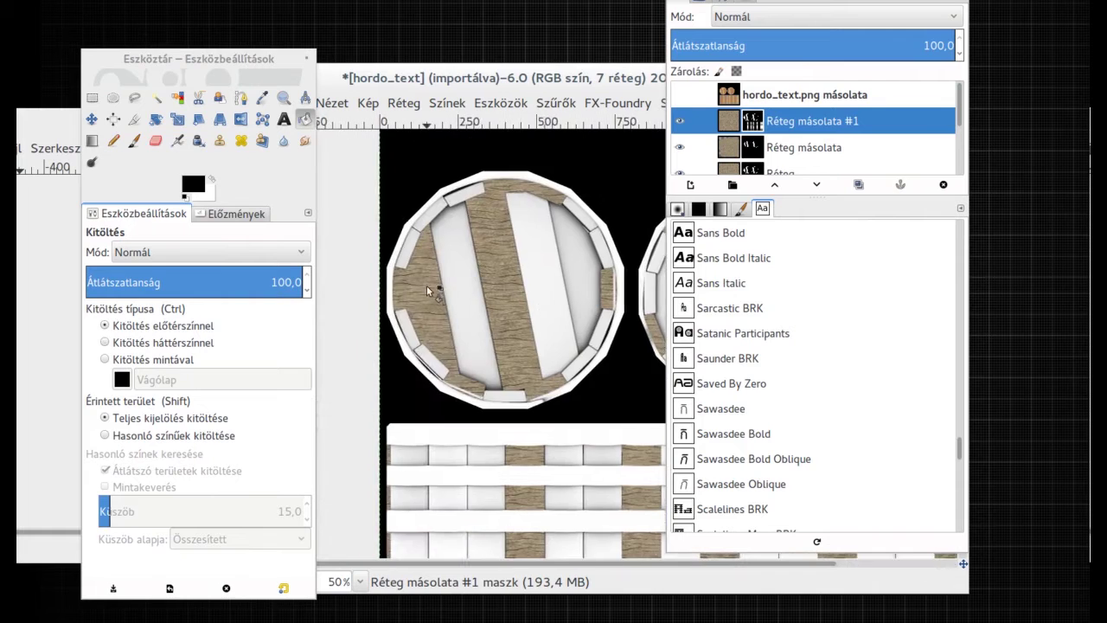
{"action": "key", "text": "ctrl+z"}
Step: Outline the rim plank pieces on the lids with freehand selections
{"action": "key", "text": "f"}
{"action": "left_click", "coordinate": [388, 292]}
{"action": "key", "text": "Escape"}
{"action": "scroll", "coordinate": [545, 274], "scroll_direction": "right", "scroll_amount": 3}
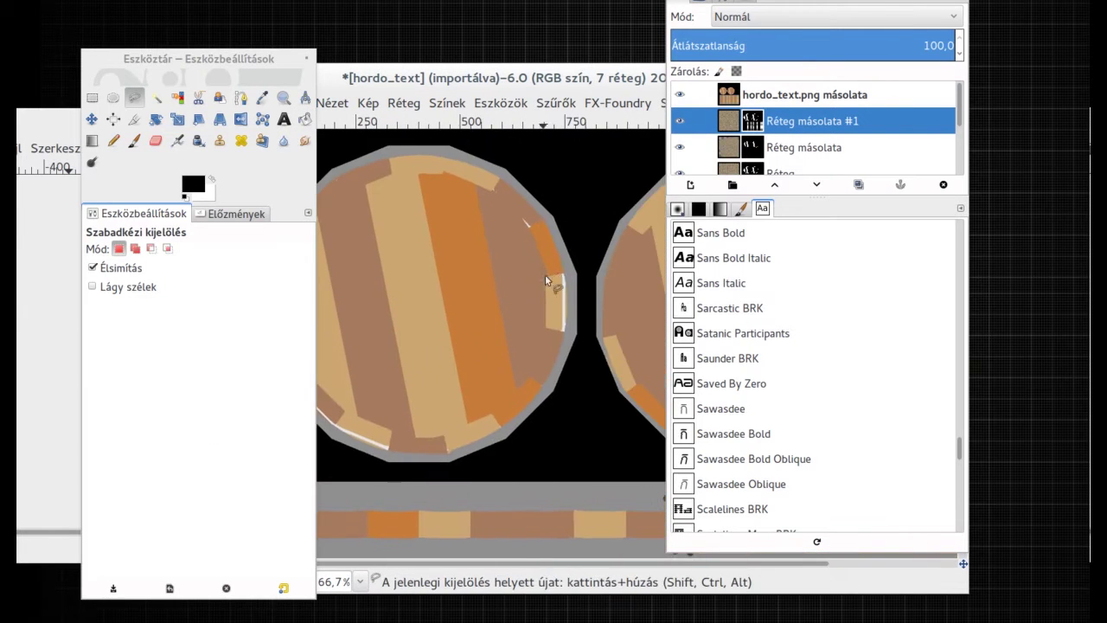
{"action": "left_click", "coordinate": [560, 263]}
{"action": "key", "text": "Return"}
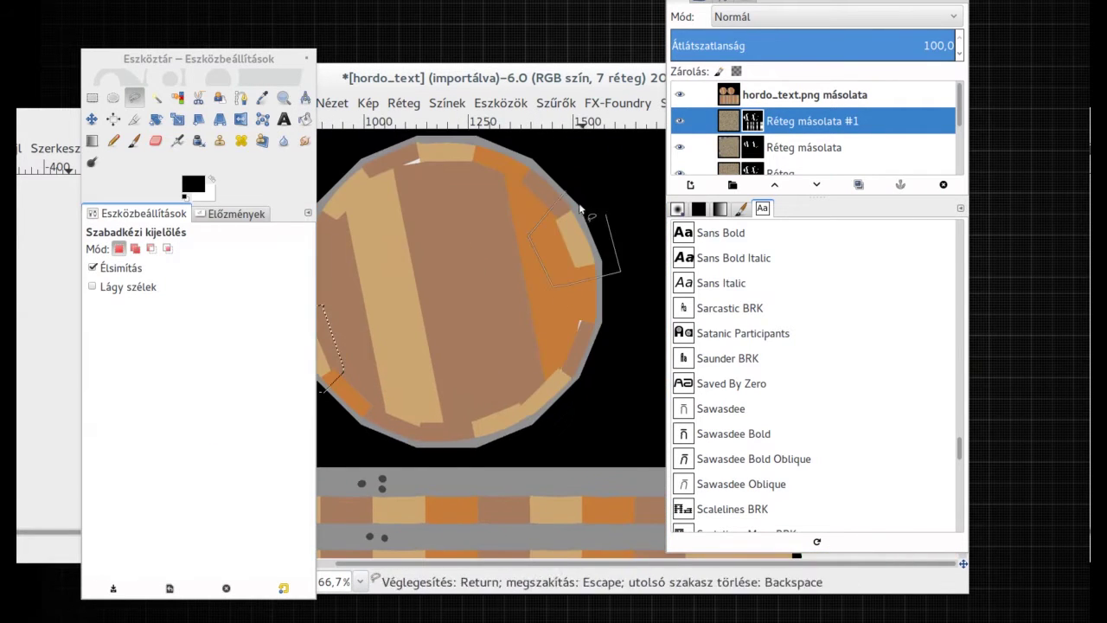
{"action": "key", "text": "minus"}
{"action": "scroll", "coordinate": [539, 299], "scroll_direction": "down", "scroll_amount": 2}
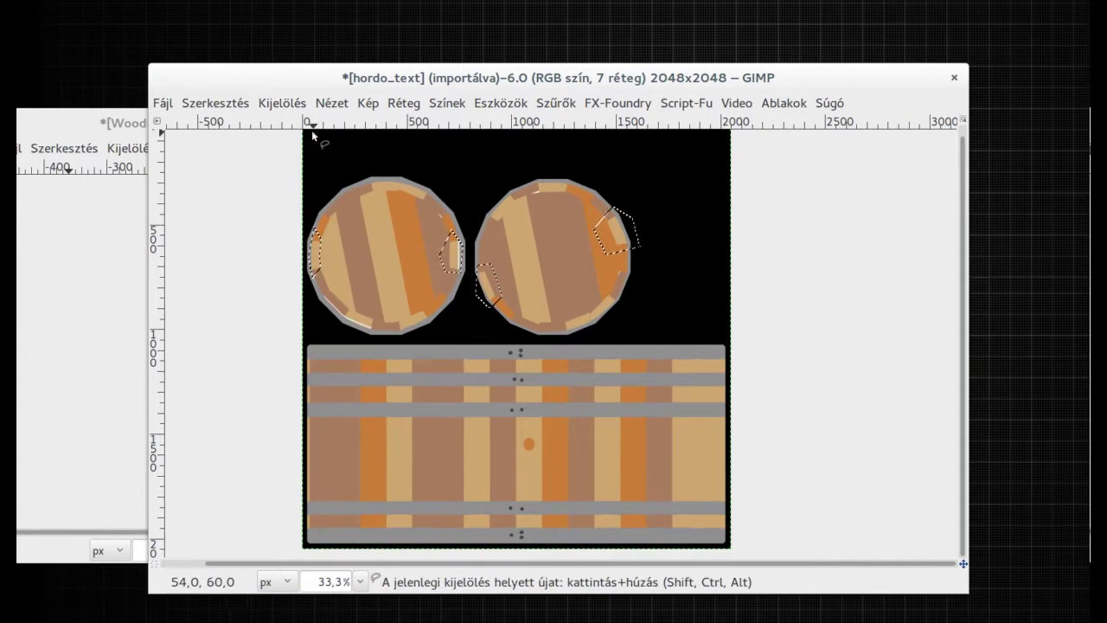
Step: Bucket-fill the new copy's mask within the rim-piece selections
{"action": "left_click", "coordinate": [773, 127]}
{"action": "key", "text": "shift+b"}
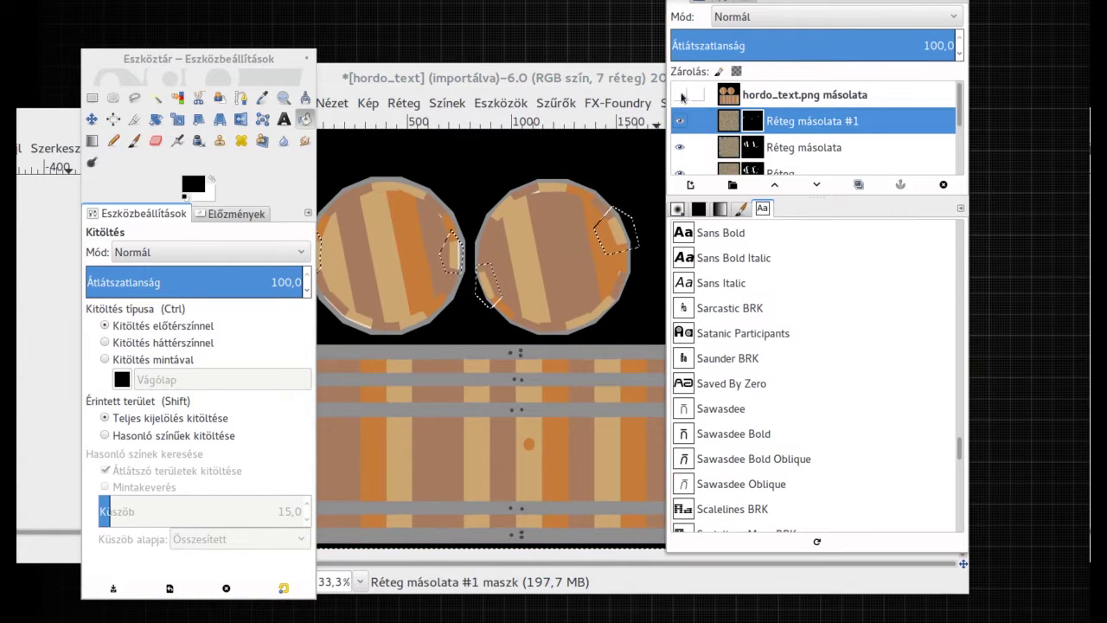
{"action": "scroll", "coordinate": [482, 296], "scroll_direction": "up", "scroll_amount": 1}
{"action": "scroll", "coordinate": [651, 278], "scroll_direction": "right", "scroll_amount": 2}
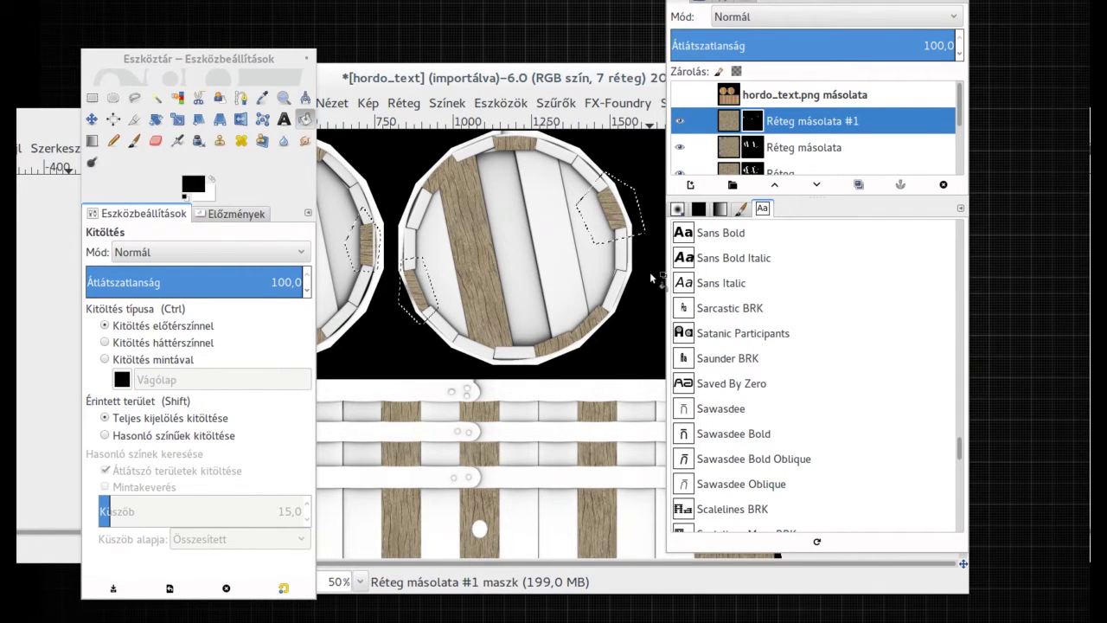
Step: Create a new layer group and move Réteg másolata #1 and the other wood layers into it
{"action": "scroll", "coordinate": [960, 124], "scroll_direction": "down", "scroll_amount": 1}
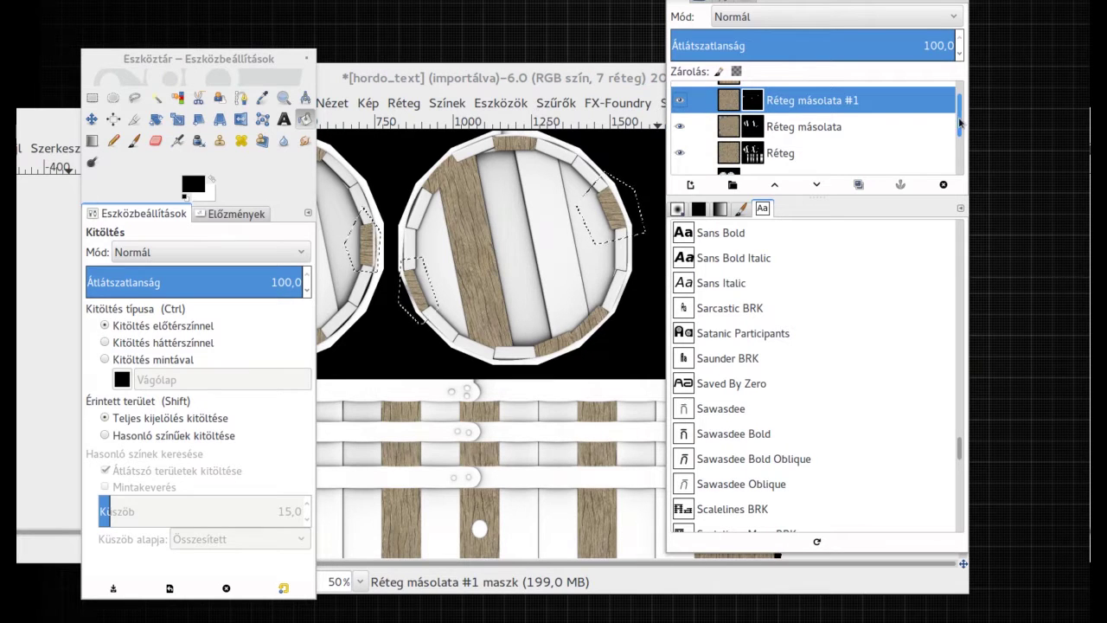
{"action": "left_click", "coordinate": [790, 157]}
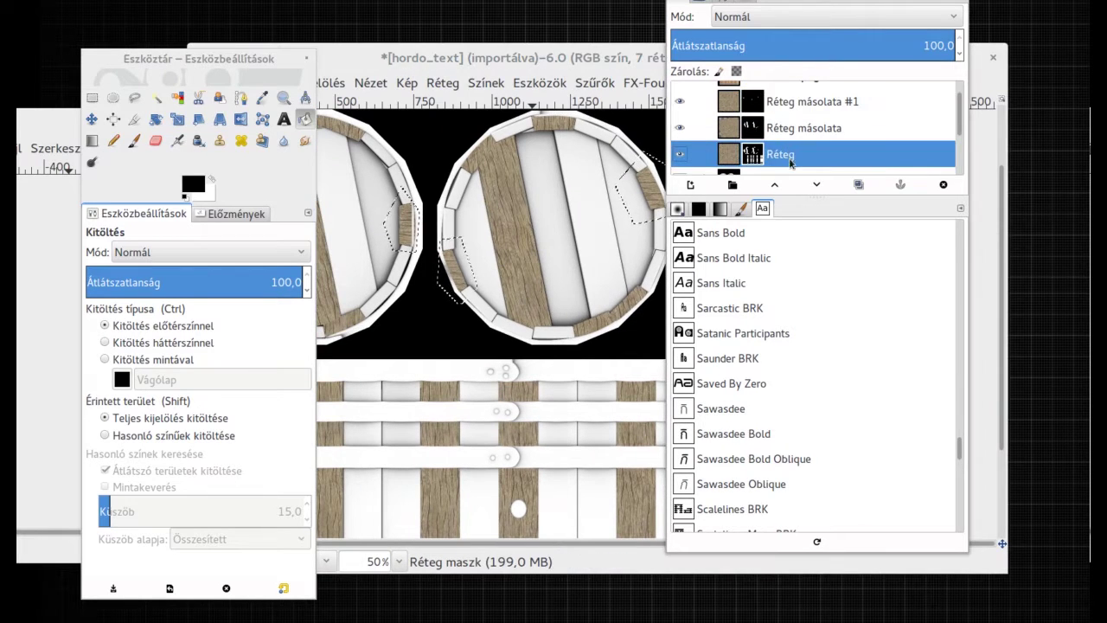
{"action": "left_click", "coordinate": [733, 184]}
{"action": "left_click", "coordinate": [779, 160]}
{"action": "left_click_drag", "start_coordinate": [796, 106], "coordinate": [779, 133]}
{"action": "left_click_drag", "start_coordinate": [796, 82], "coordinate": [794, 125]}
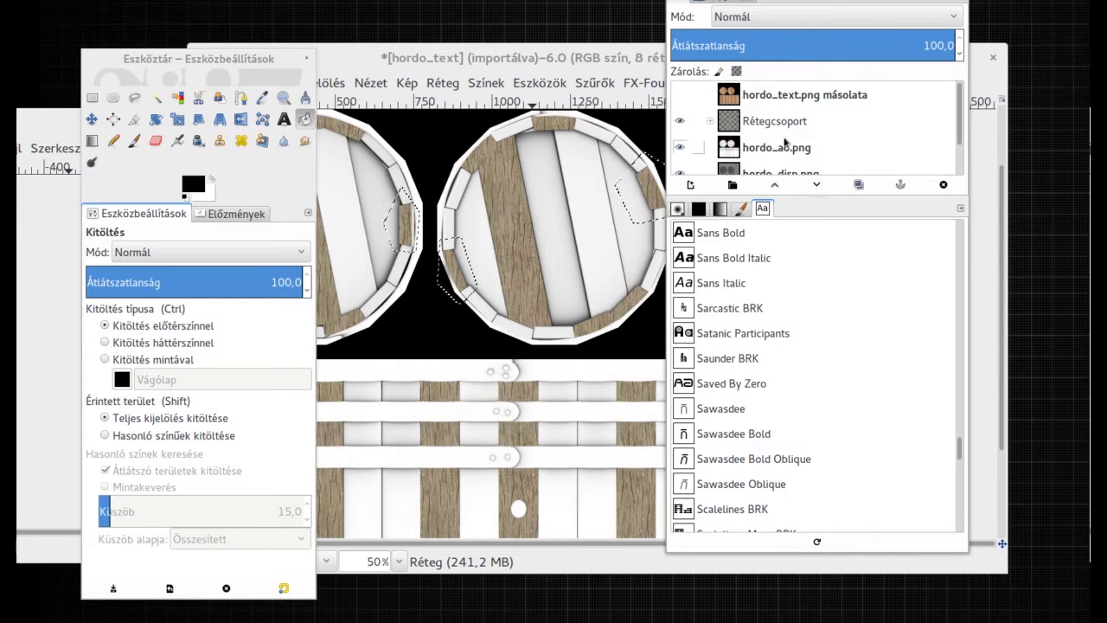
Step: Duplicate the wood layer as Réteg másolata #2 and select the brown plank areas by colour
{"action": "left_click", "coordinate": [710, 122]}
{"action": "key", "text": "shift+ctrl+d"}
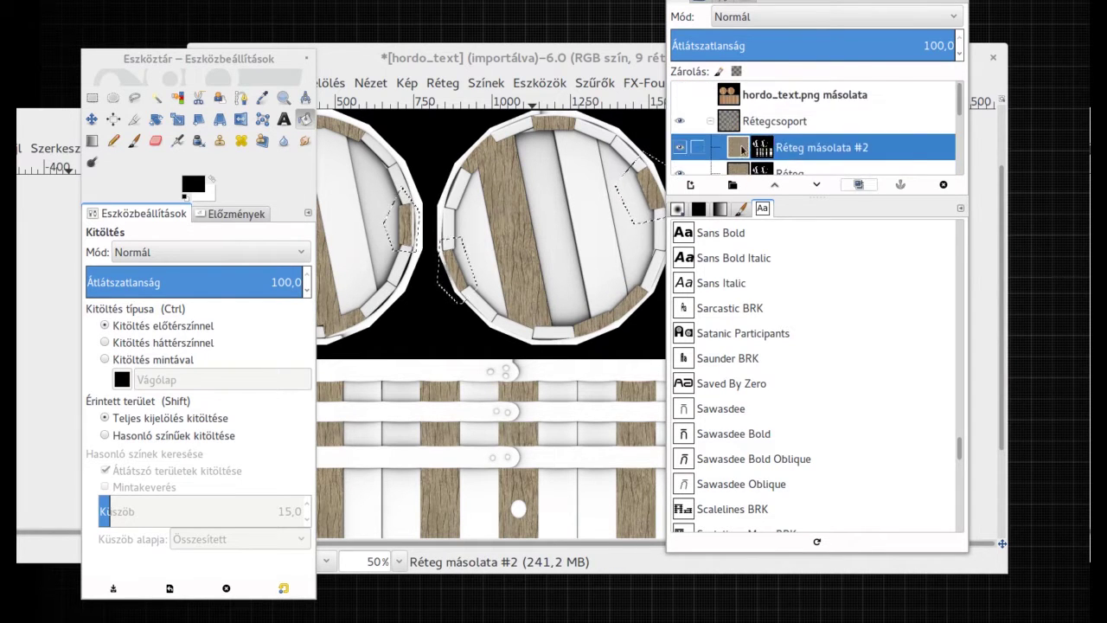
{"action": "left_click", "coordinate": [711, 121]}
{"action": "left_click", "coordinate": [680, 94]}
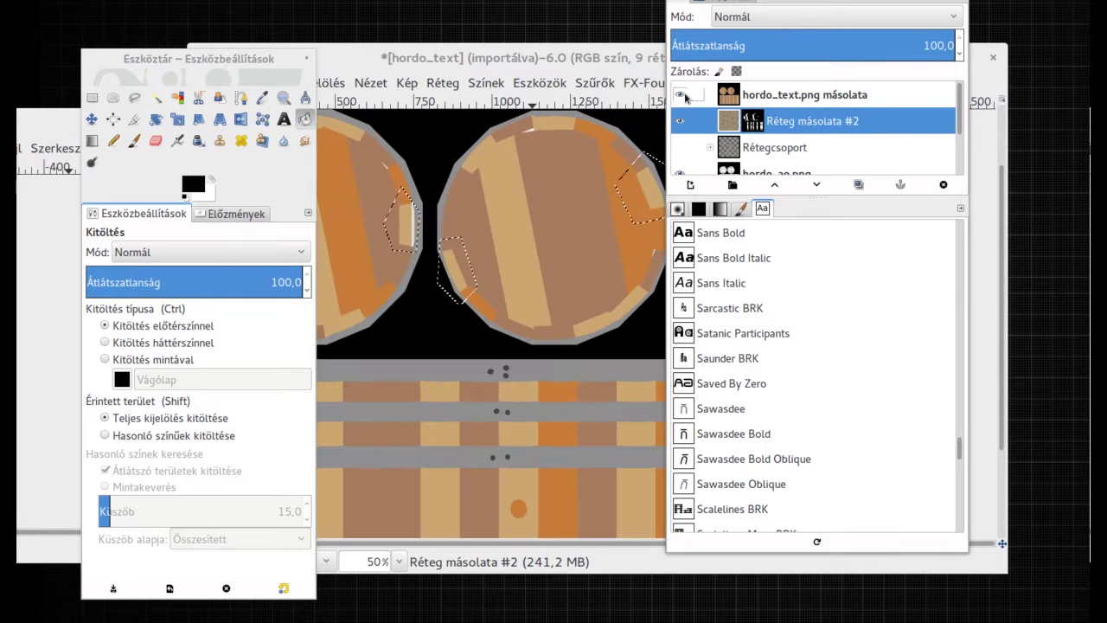
{"action": "key", "text": "shift+o"}
{"action": "key", "text": "Page_Up"}
{"action": "left_click", "coordinate": [554, 209]}
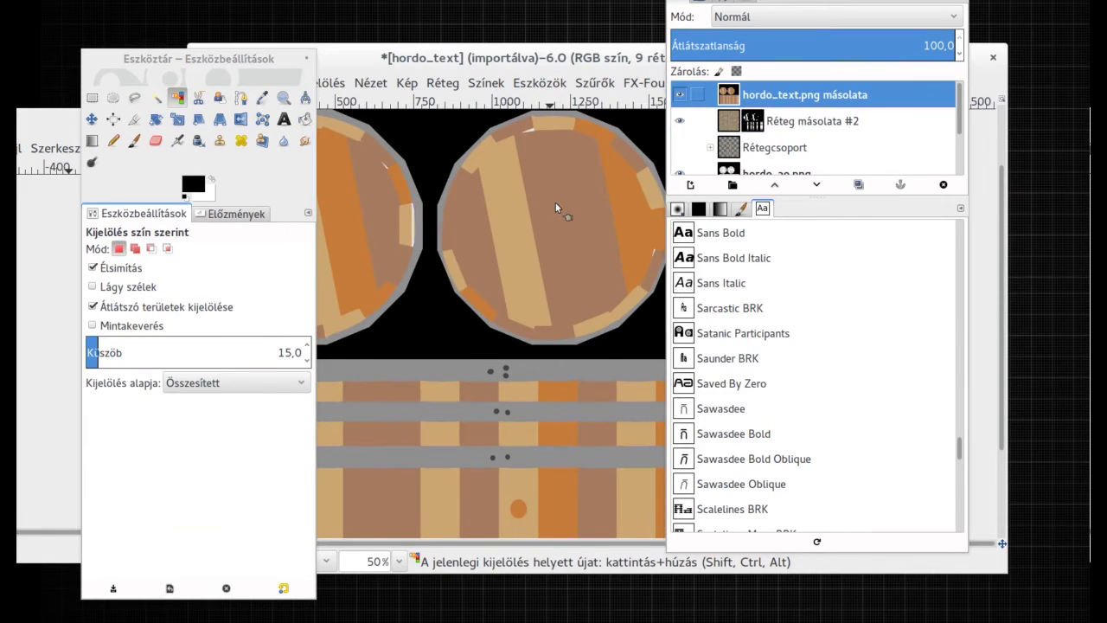
Step: Mask Réteg másolata #2 to the brown planks and bring the flat-colour map back into view
{"action": "left_click", "coordinate": [814, 121]}
{"action": "right_click", "coordinate": [813, 121]}
{"action": "left_click", "coordinate": [680, 95]}
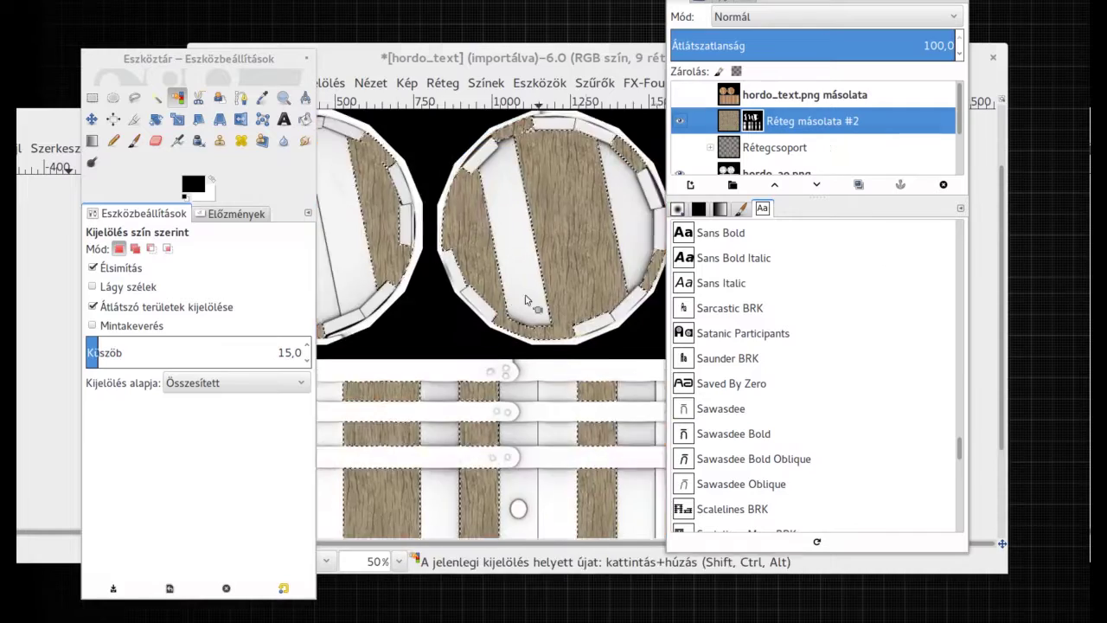
{"action": "key", "text": "minus"}
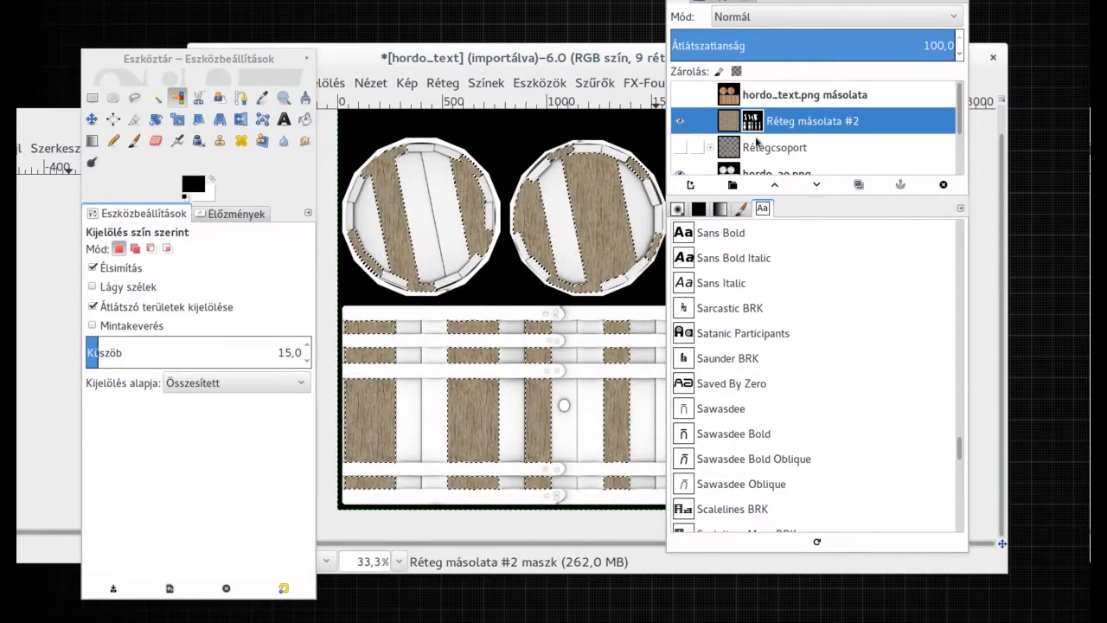
{"action": "left_click", "coordinate": [680, 94]}
{"action": "key", "text": "plus"}
Step: Lasso a lid area freehand and commit the selection
{"action": "key", "text": "f"}
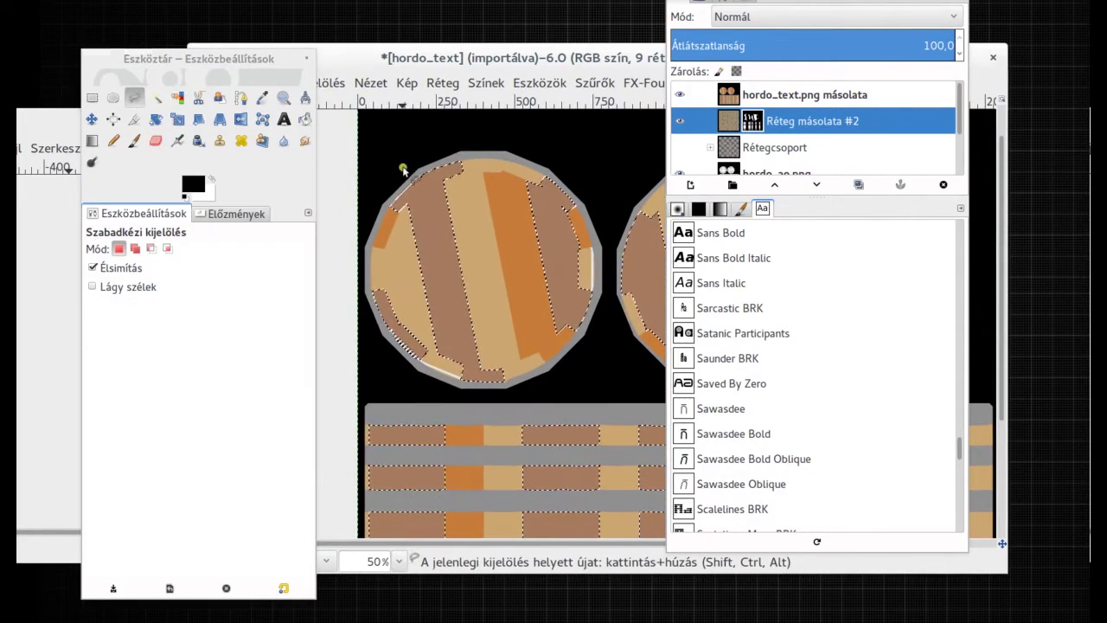
{"action": "left_click", "coordinate": [405, 167]}
{"action": "left_click", "coordinate": [381, 200]}
{"action": "key", "text": "Return"}
{"action": "scroll", "coordinate": [813, 130], "scroll_direction": "down", "scroll_amount": 2}
Step: Move Réteg másolata out of the group above Réteg másolata #2 and hide the colour map
{"action": "left_click", "coordinate": [739, 161]}
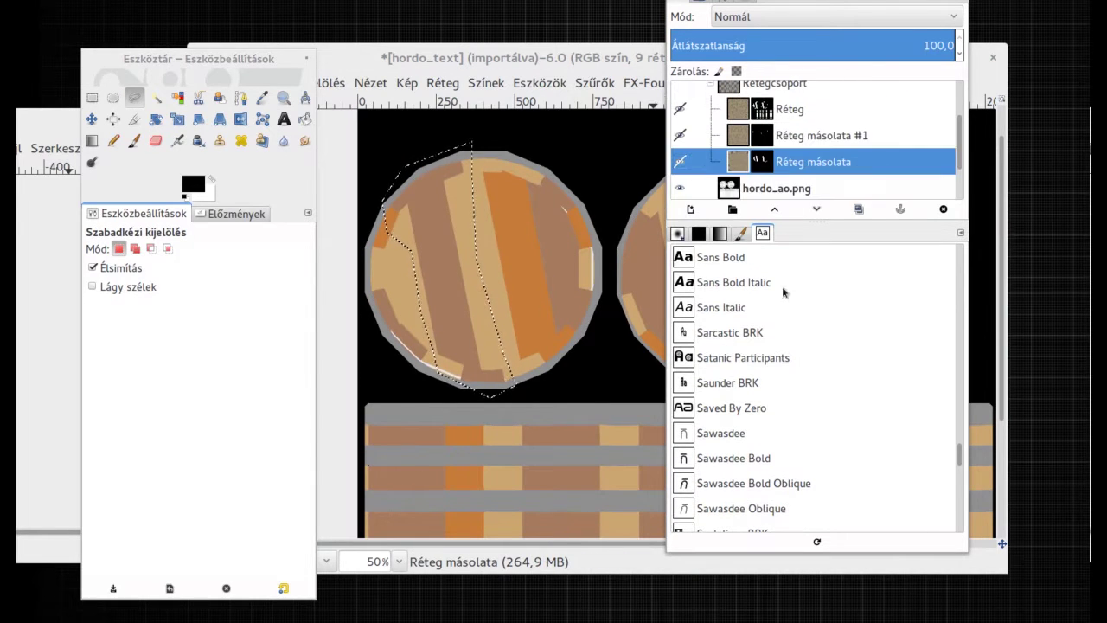
{"action": "left_click_drag", "start_coordinate": [740, 164], "coordinate": [744, 95]}
{"action": "left_click_drag", "start_coordinate": [689, 151], "coordinate": [688, 108]}
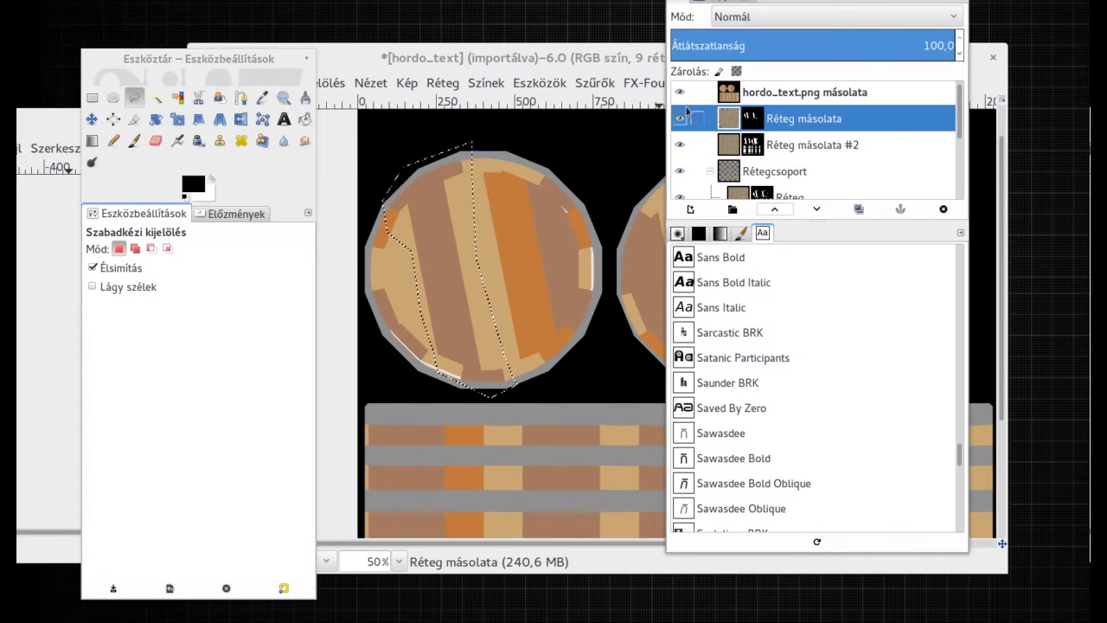
{"action": "left_click", "coordinate": [679, 92]}
Step: Copy the mask of Réteg másolata #2 and anchor it into Réteg másolata's mask
{"action": "left_click", "coordinate": [753, 145]}
{"action": "key", "text": "ctrl+c"}
{"action": "left_click", "coordinate": [753, 122]}
{"action": "key", "text": "ctrl+v"}
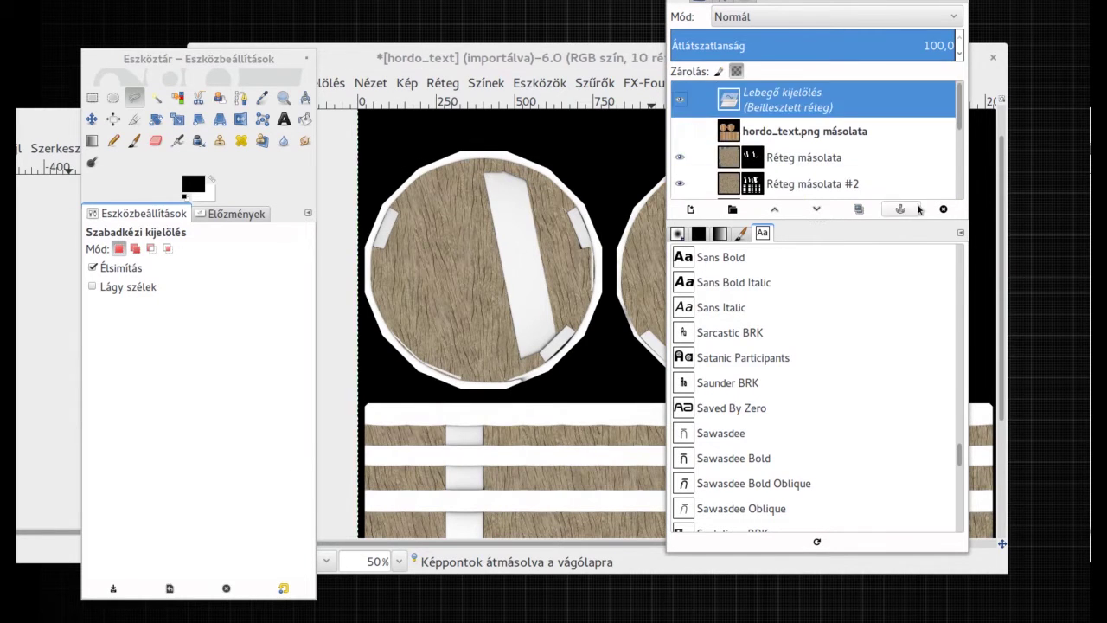
{"action": "key", "text": "ctrl+h"}
{"action": "left_click", "coordinate": [681, 149]}
Step: Undo the mask paste back to the lasso selection
{"action": "scroll", "coordinate": [692, 160], "scroll_direction": "down", "scroll_amount": 1}
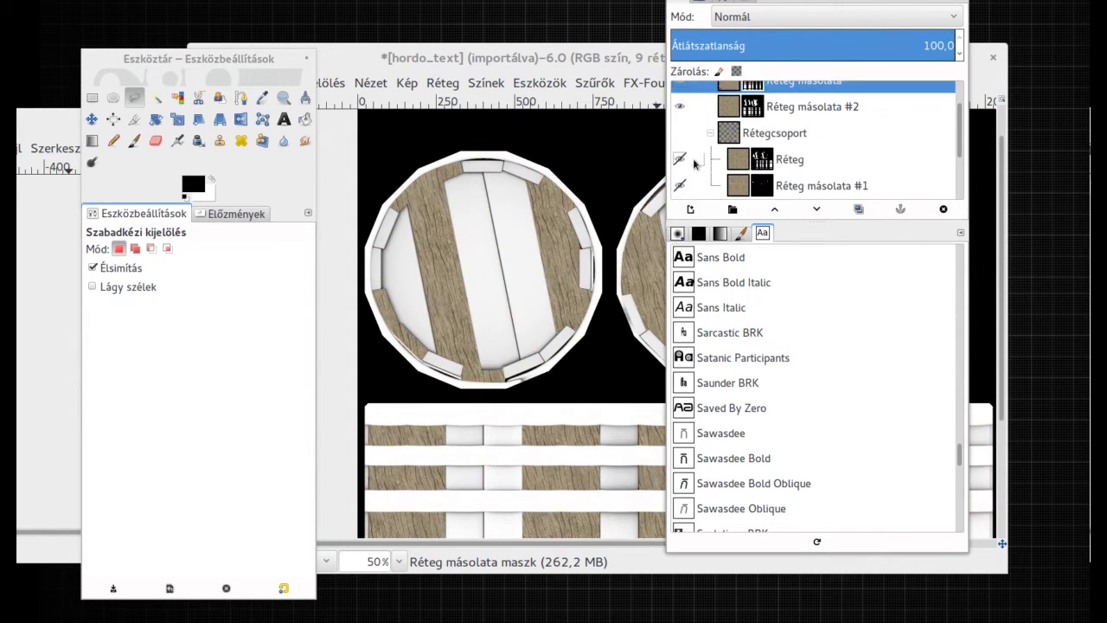
{"action": "key", "text": "ctrl+z"}
{"action": "key", "text": "ctrl+z"}
{"action": "key", "text": "ctrl+z"}
{"action": "key", "text": "ctrl+z"}
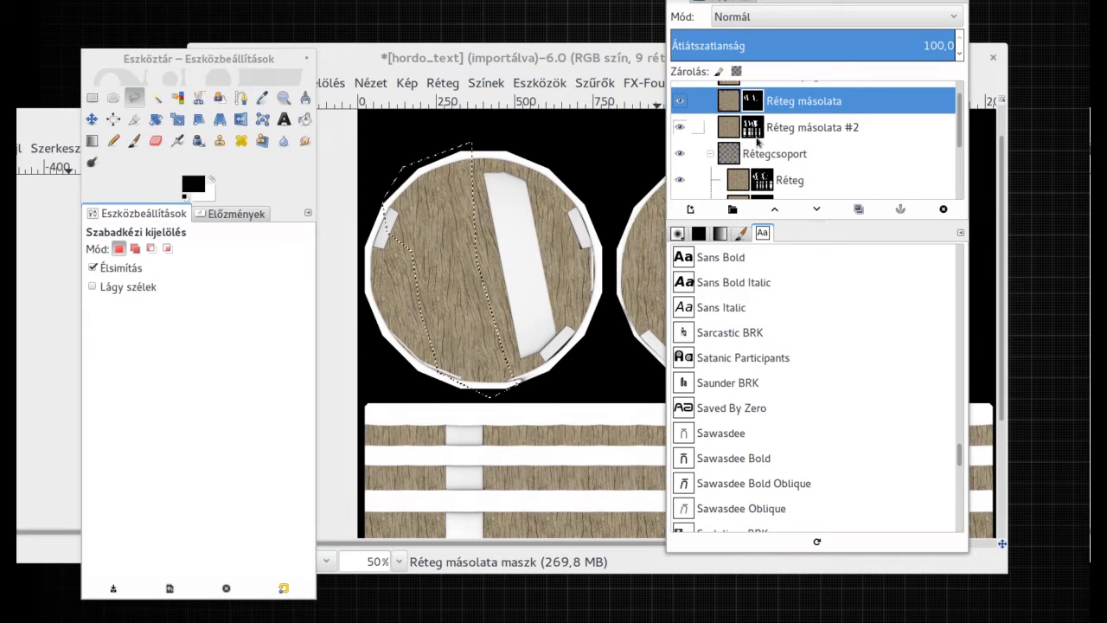
{"action": "key", "text": "ctrl+z"}
{"action": "key", "text": "ctrl+z"}
{"action": "key", "text": "ctrl+z"}
{"action": "key", "text": "ctrl+z"}
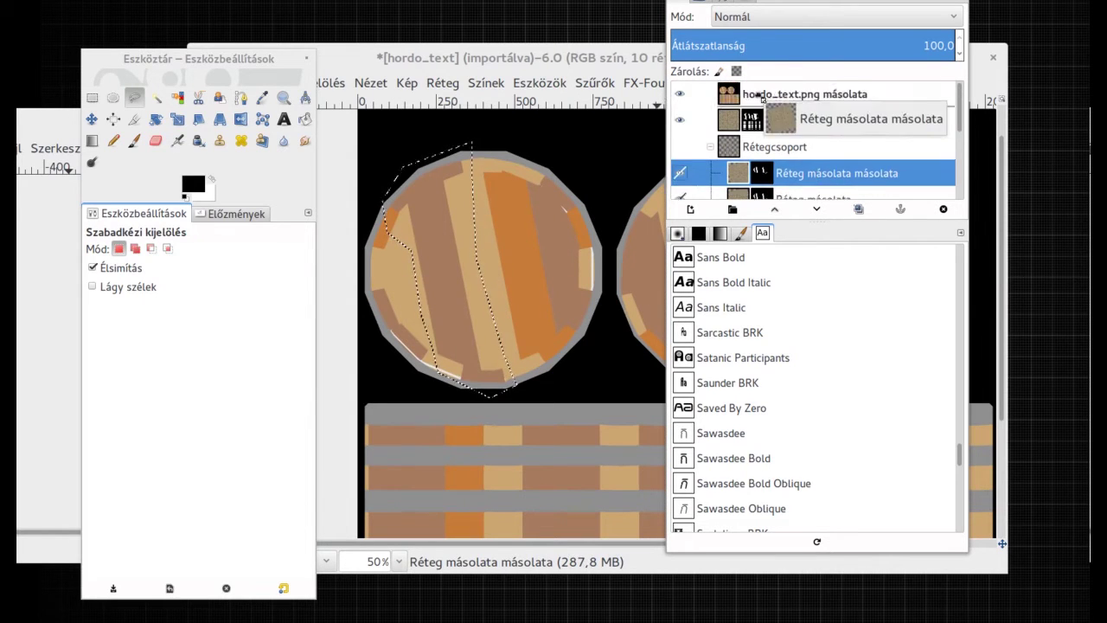
{"action": "key", "text": "ctrl+z"}
{"action": "key", "text": "ctrl+z"}
Step: Copy the selected lid area, paste it, and anchor the pasted pixels
{"action": "key", "text": "ctrl+c"}
{"action": "key", "text": "ctrl+v"}
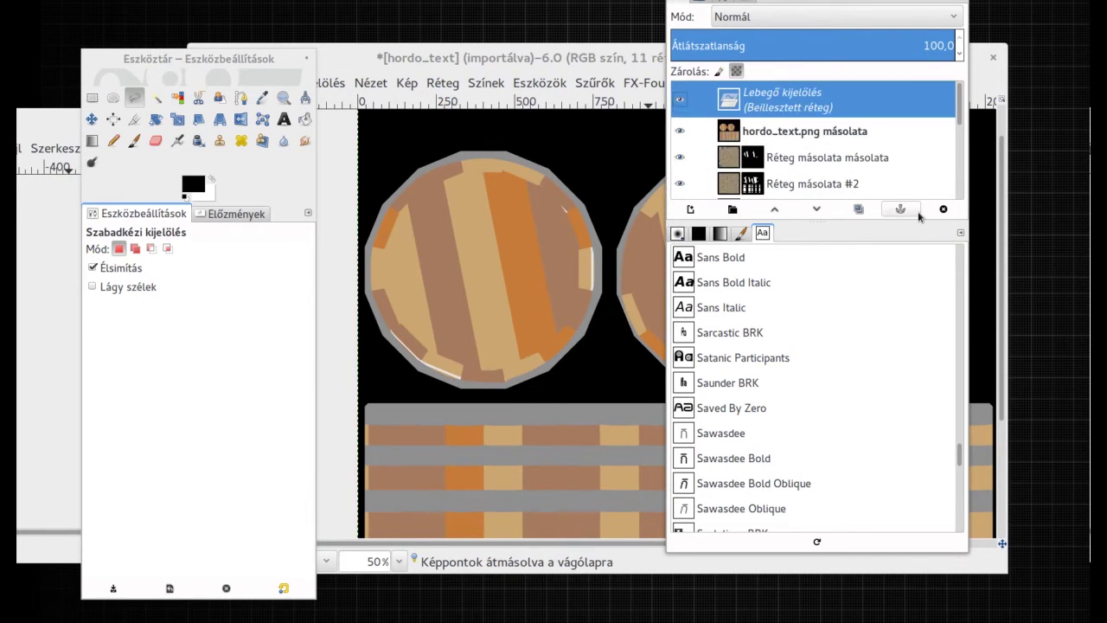
{"action": "key", "text": "ctrl+shift+n"}
{"action": "left_click", "coordinate": [680, 95]}
{"action": "scroll", "coordinate": [435, 271], "scroll_direction": "down", "scroll_amount": 1}
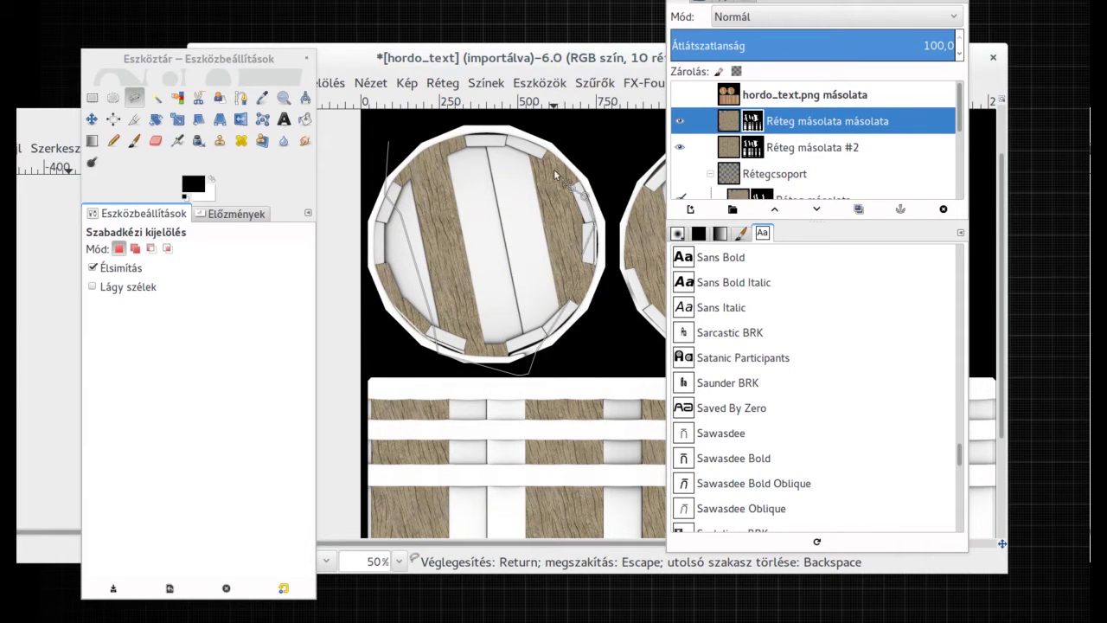
Step: Lasso around both barrel lids freehand
{"action": "left_click", "coordinate": [447, 130]}
{"action": "scroll", "coordinate": [516, 192], "scroll_direction": "right", "scroll_amount": 5}
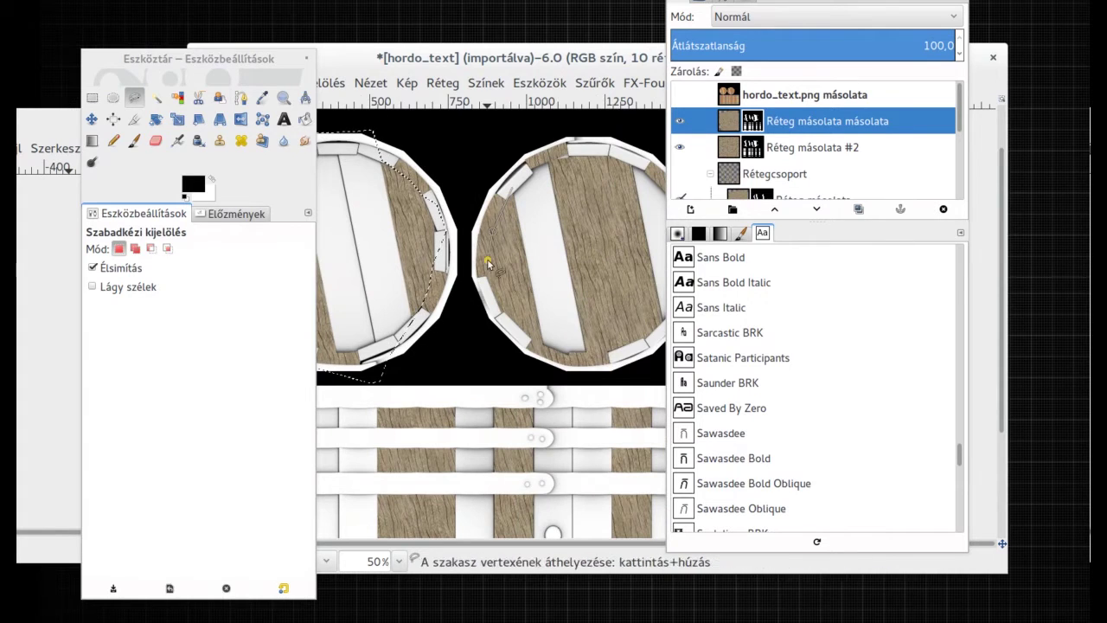
{"action": "scroll", "coordinate": [487, 263], "scroll_direction": "down", "scroll_amount": 1}
{"action": "scroll", "coordinate": [516, 336], "scroll_direction": "right", "scroll_amount": 3}
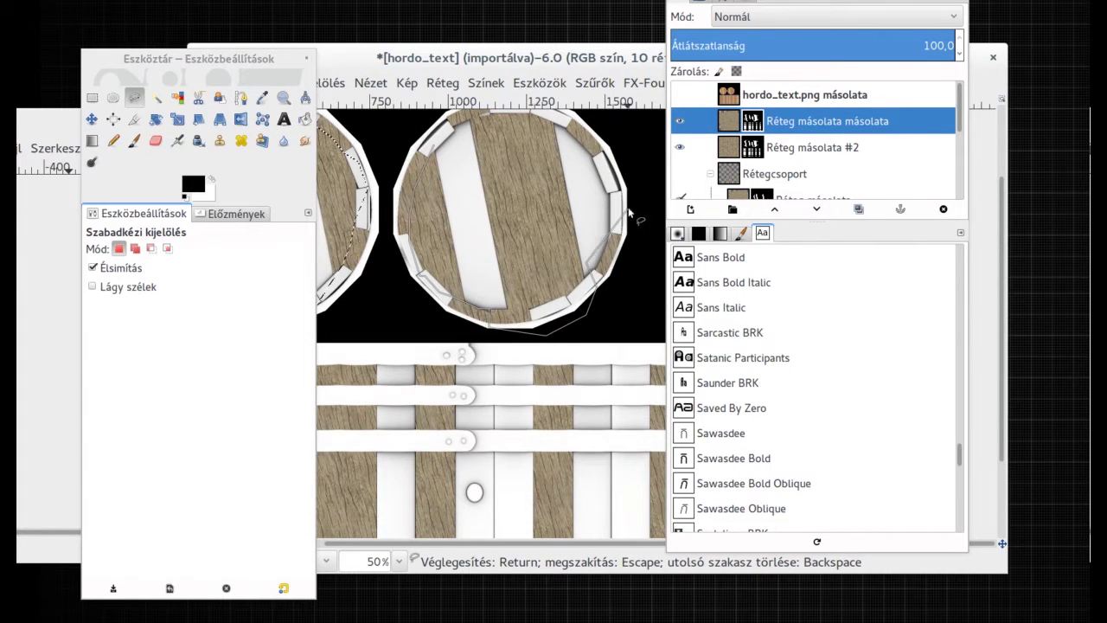
{"action": "scroll", "coordinate": [606, 199], "scroll_direction": "up", "scroll_amount": 1}
{"action": "scroll", "coordinate": [553, 164], "scroll_direction": "right", "scroll_amount": 1}
{"action": "left_click", "coordinate": [418, 137]}
{"action": "scroll", "coordinate": [432, 190], "scroll_direction": "left", "scroll_amount": 1}
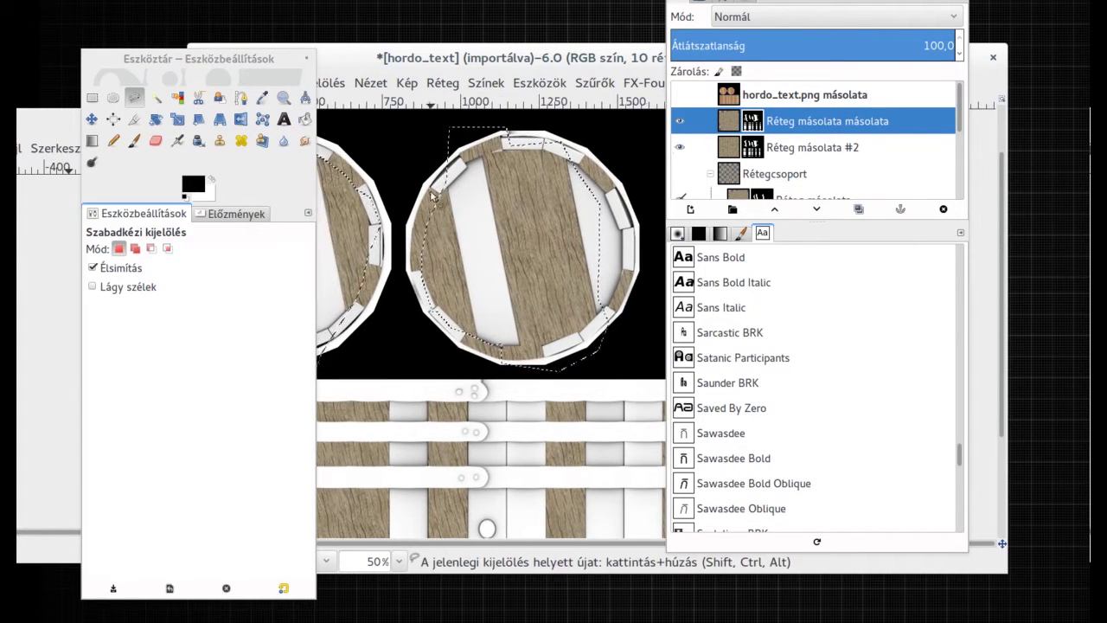
Step: Duplicate the plank layer inside the group as Réteg másolata #3
{"action": "left_click", "coordinate": [283, 139]}
{"action": "scroll", "coordinate": [513, 219], "scroll_direction": "down", "scroll_amount": 1, "text": "ctrl"}
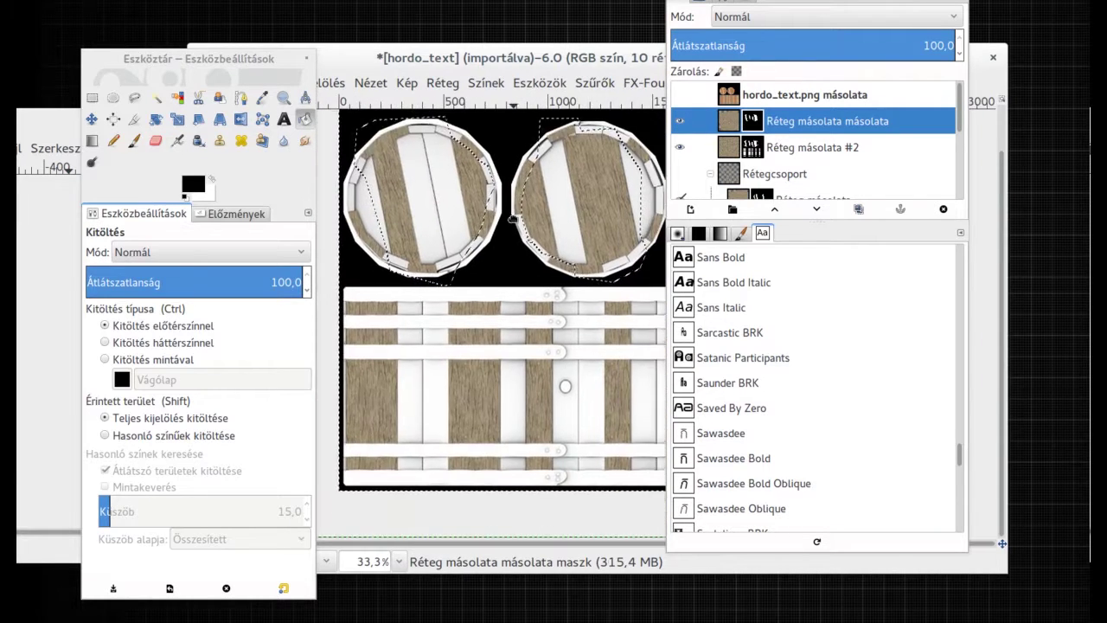
{"action": "scroll", "coordinate": [513, 219], "scroll_direction": "down", "scroll_amount": 1, "text": "ctrl"}
{"action": "scroll", "coordinate": [813, 147], "scroll_direction": "down", "scroll_amount": 2}
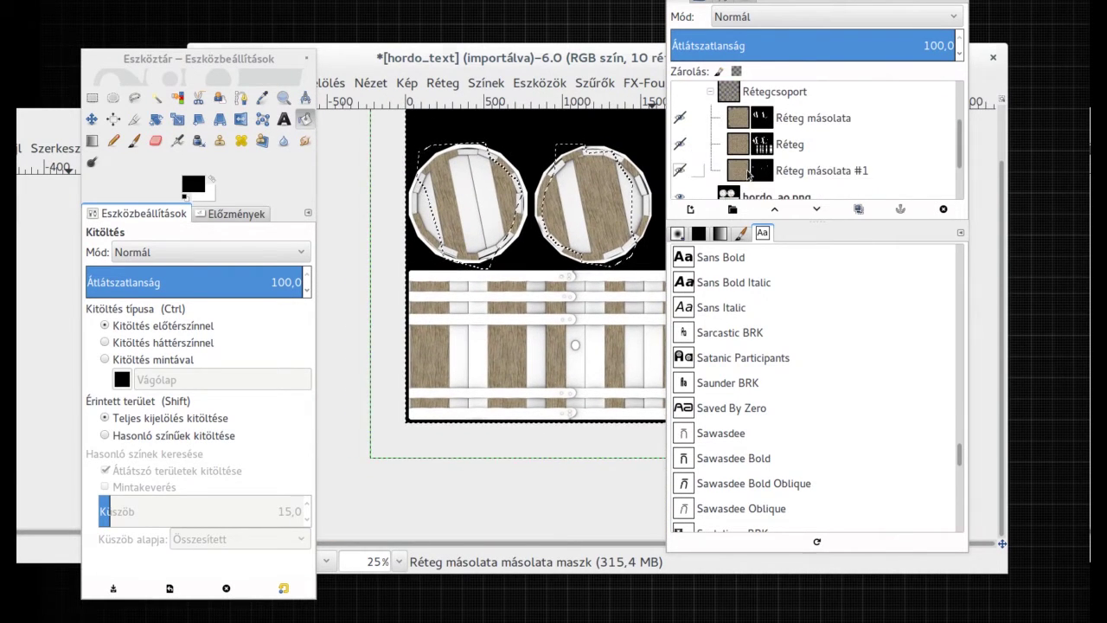
{"action": "left_click", "coordinate": [822, 168]}
{"action": "left_click", "coordinate": [858, 209]}
Step: Move Réteg másolata #3 out of the group and replace its mask with the pasted plank mask
{"action": "scroll", "coordinate": [814, 147], "scroll_direction": "up", "scroll_amount": 1}
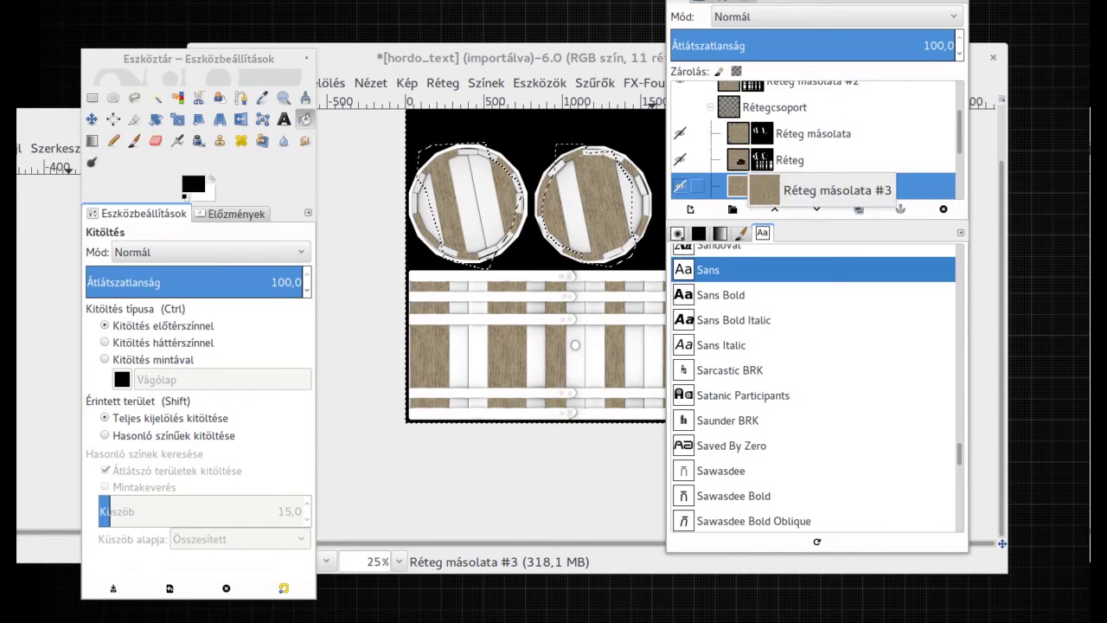
{"action": "left_click_drag", "start_coordinate": [813, 188], "coordinate": [813, 121]}
{"action": "right_click", "coordinate": [731, 121]}
{"action": "left_click", "coordinate": [816, 269]}
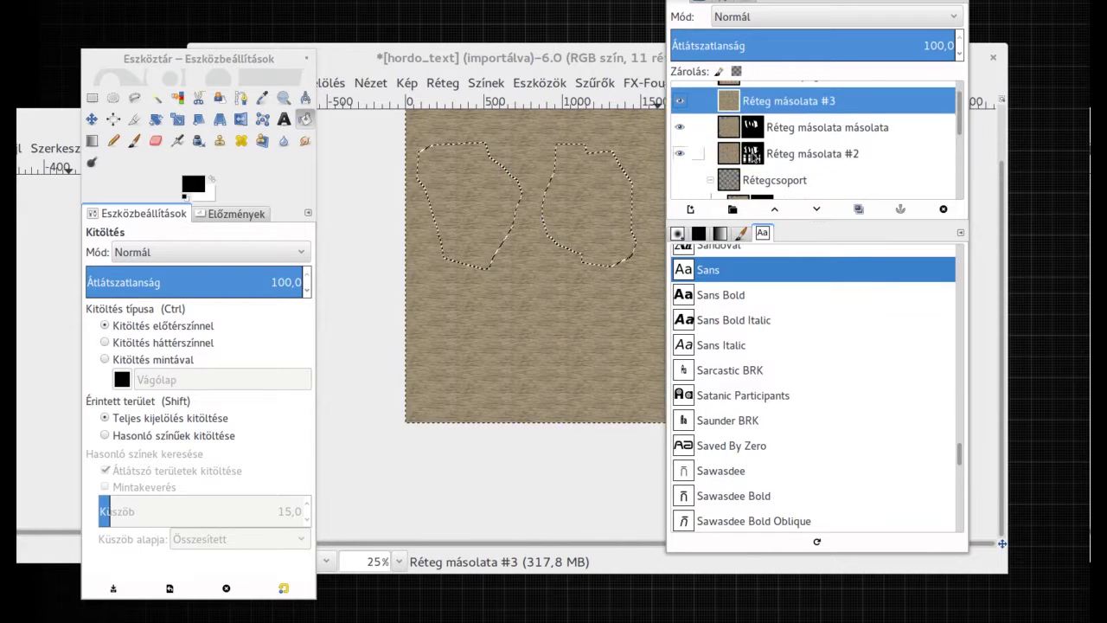
{"action": "left_click", "coordinate": [773, 154]}
{"action": "left_click", "coordinate": [751, 104]}
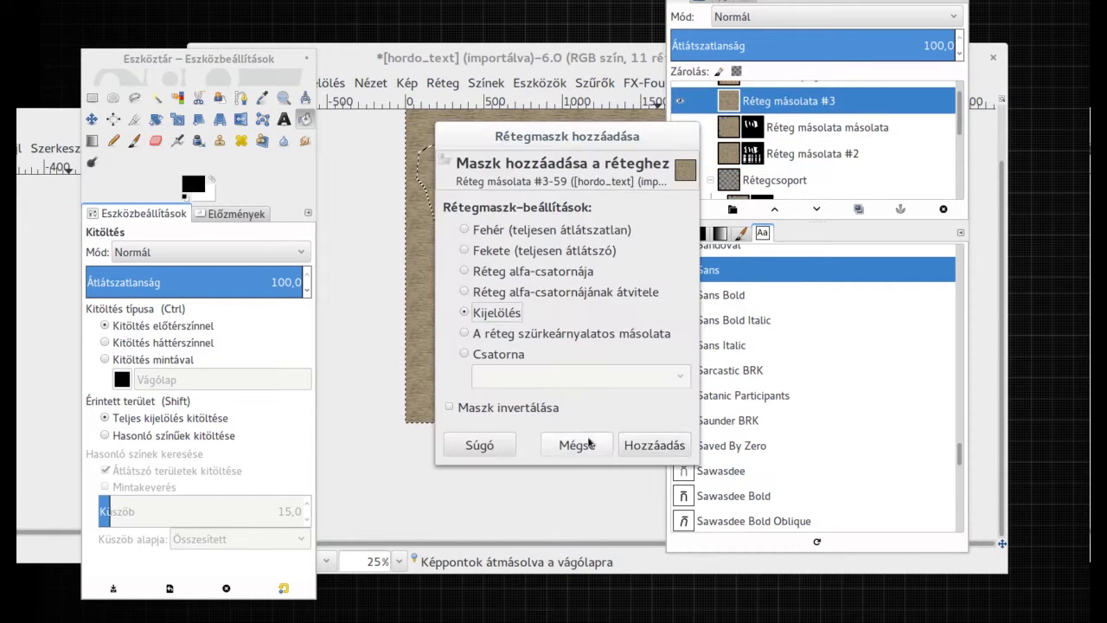
{"action": "key", "text": "Return"}
{"action": "key", "text": "ctrl+v"}
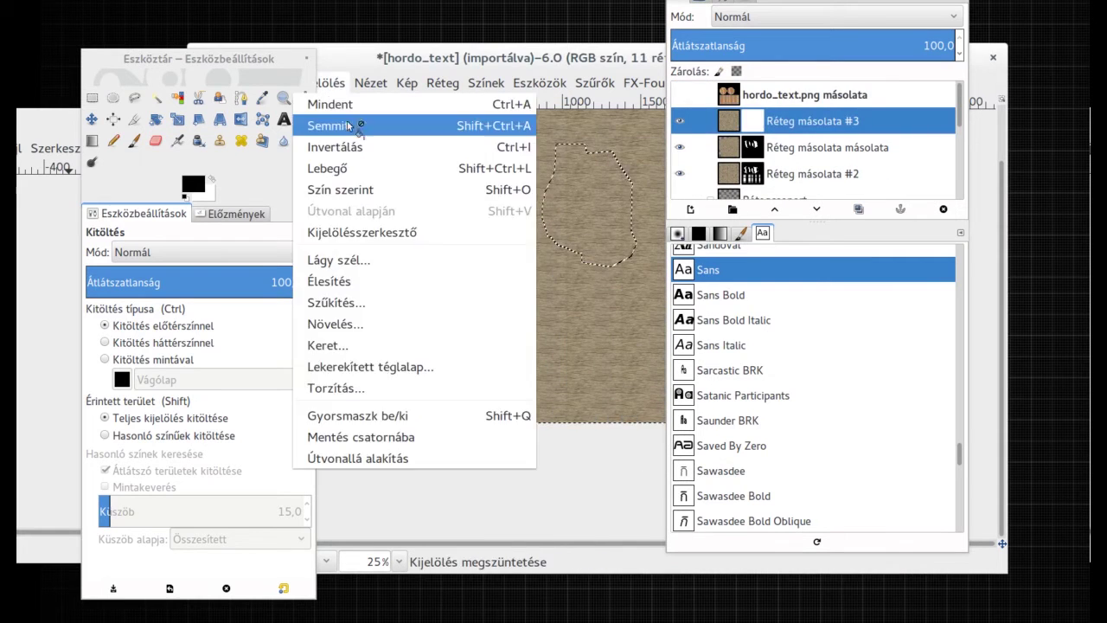
{"action": "left_click", "coordinate": [900, 209]}
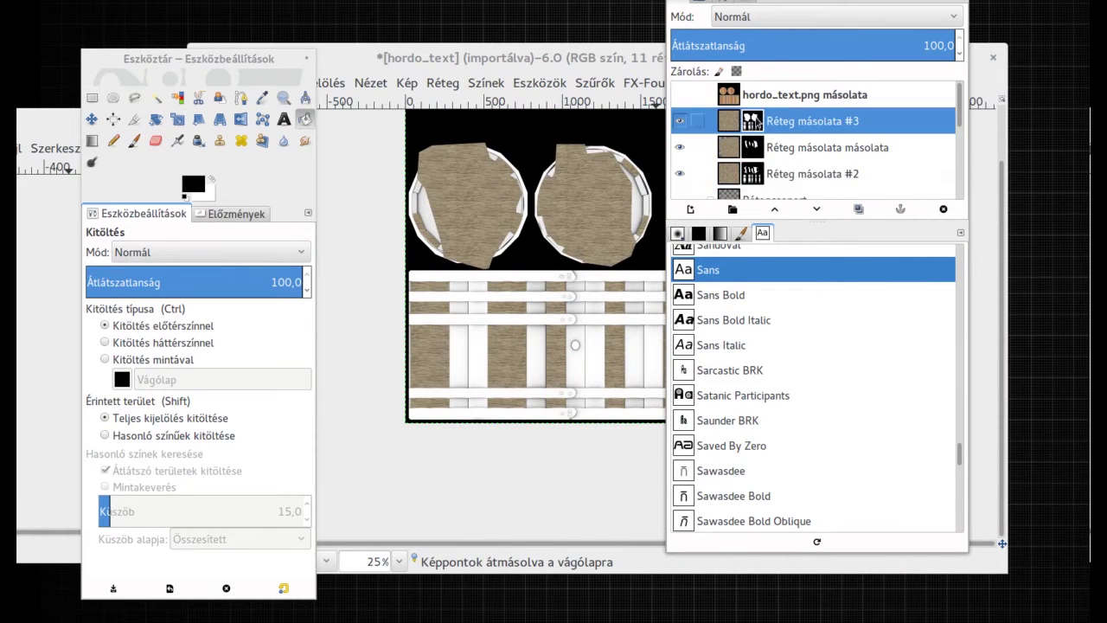
Step: Start freehand lasso outlines around the first lid's areas
{"action": "scroll", "coordinate": [423, 162], "scroll_direction": "up", "scroll_amount": 1}
{"action": "key", "text": "f"}
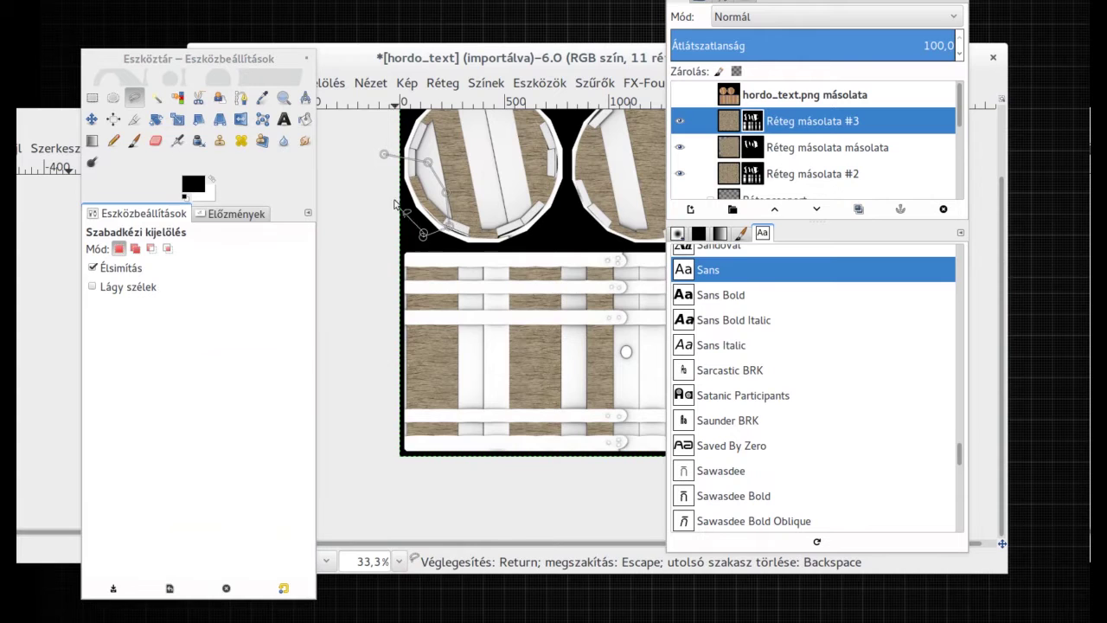
{"action": "key", "text": "Return"}
{"action": "left_click", "coordinate": [499, 208]}
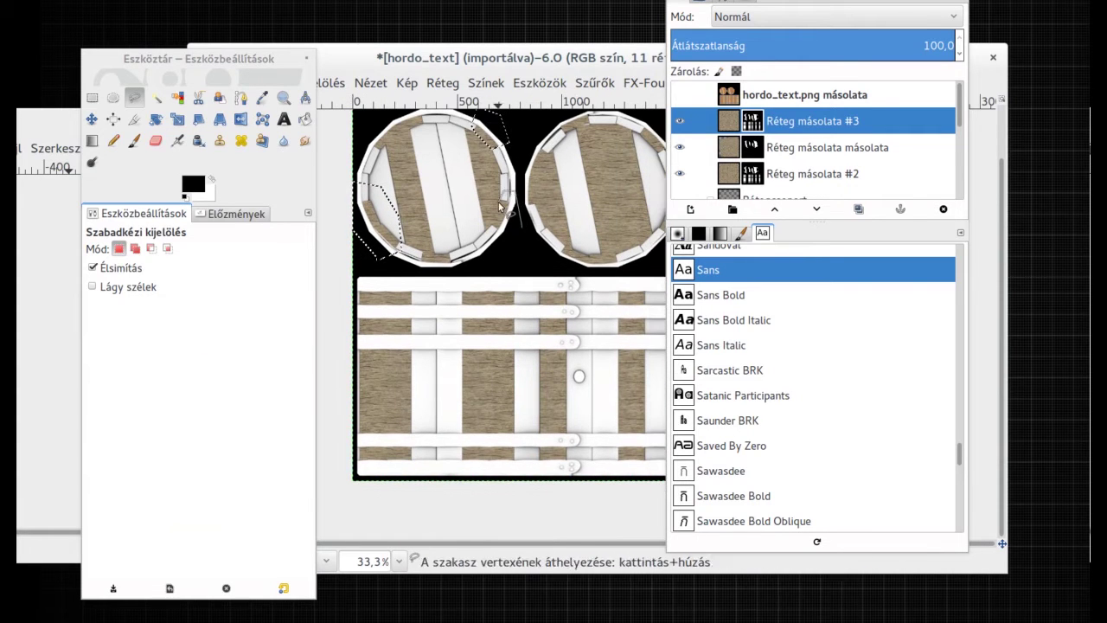
{"action": "left_click", "coordinate": [554, 243]}
{"action": "key", "text": "1"}
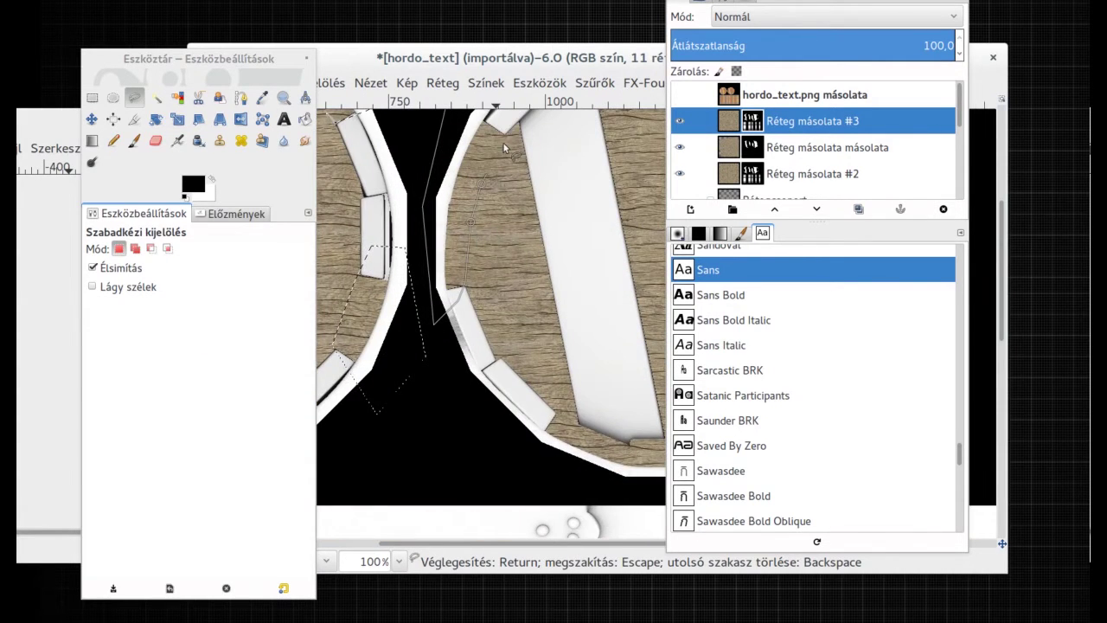
Step: Finish lassoing the other lid's areas and create a new layer group
{"action": "scroll", "coordinate": [505, 147], "scroll_direction": "right", "scroll_amount": 3}
{"action": "scroll", "coordinate": [484, 181], "scroll_direction": "right", "scroll_amount": 2}
{"action": "scroll", "coordinate": [478, 190], "scroll_direction": "right", "scroll_amount": 2}
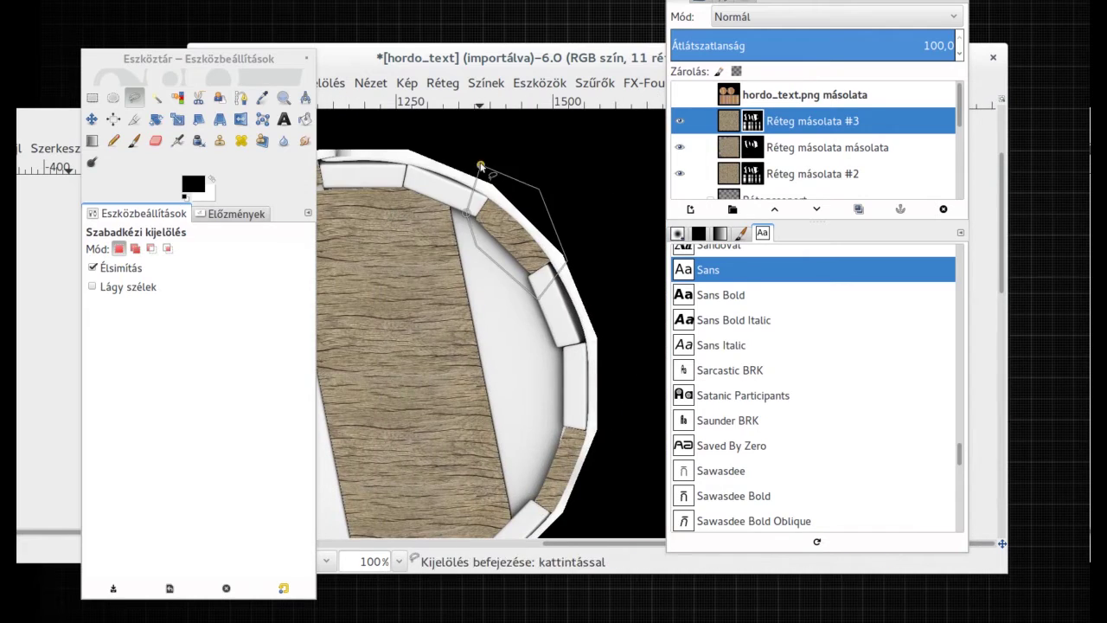
{"action": "scroll", "coordinate": [518, 352], "scroll_direction": "down", "scroll_amount": 3}
{"action": "key", "text": "minus"}
{"action": "key", "text": "minus"}
{"action": "key", "text": "minus"}
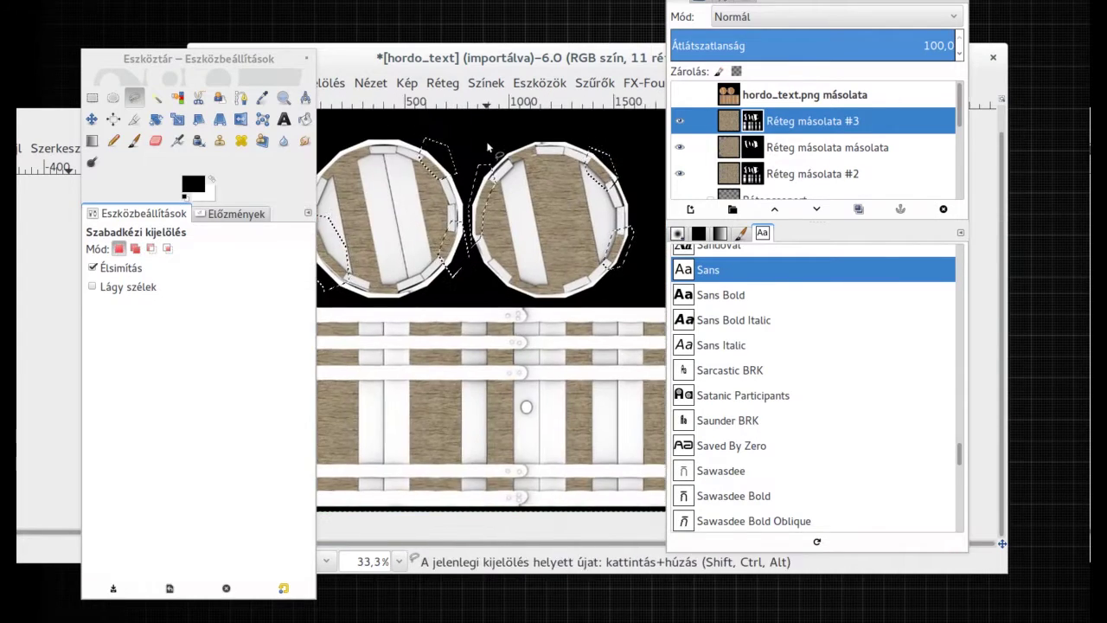
{"action": "key", "text": "Return"}
{"action": "key", "text": "shift+b"}
{"action": "key", "text": "minus"}
{"action": "key", "text": "minus"}
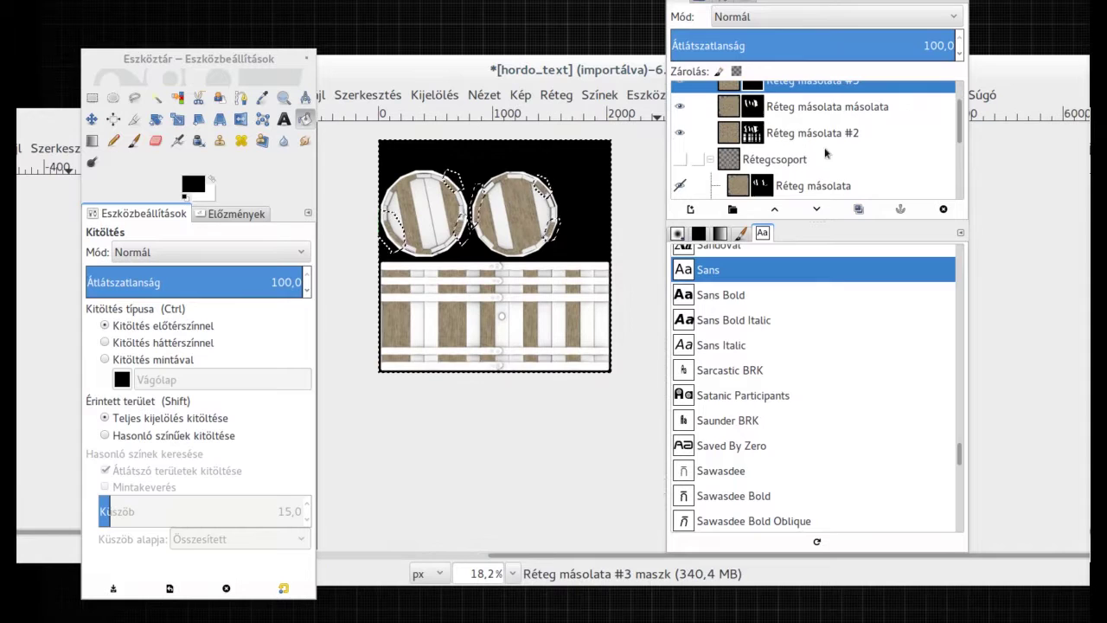
Step: Put Réteg másolata #3, Réteg másolata másolata and Réteg másolata #2 into Rétegcsoport #1; hide Réteg másolata #1
{"action": "left_click", "coordinate": [733, 208]}
{"action": "left_click_drag", "start_coordinate": [788, 128], "coordinate": [783, 102]}
{"action": "left_click_drag", "start_coordinate": [800, 154], "coordinate": [796, 139]}
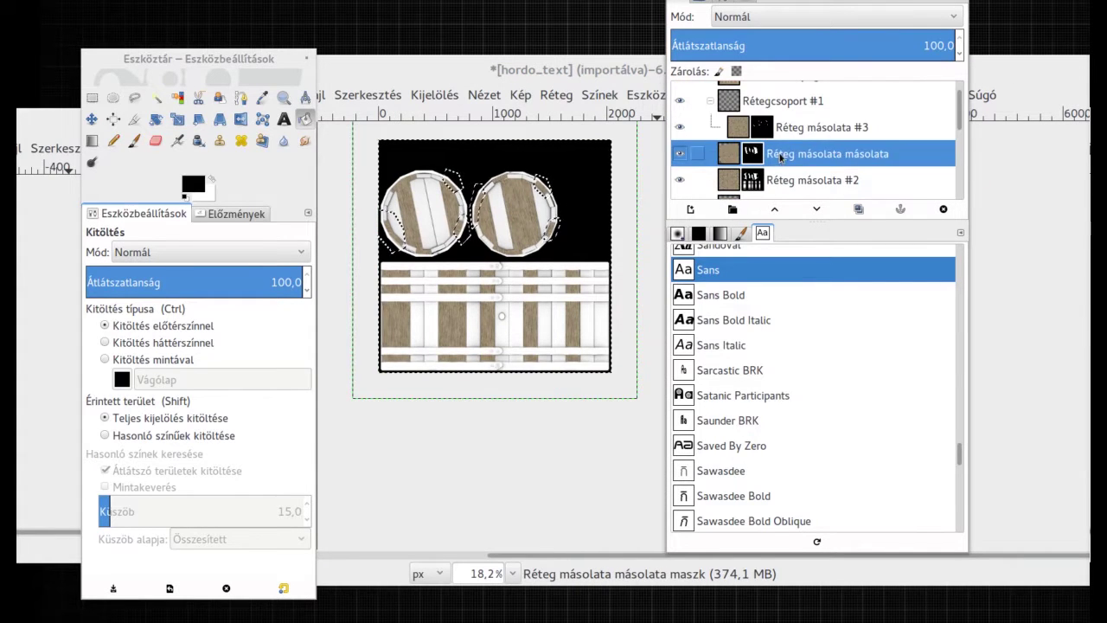
{"action": "left_click_drag", "start_coordinate": [788, 179], "coordinate": [791, 153]}
{"action": "scroll", "coordinate": [791, 153], "scroll_direction": "down", "scroll_amount": 2}
{"action": "left_click", "coordinate": [768, 149]}
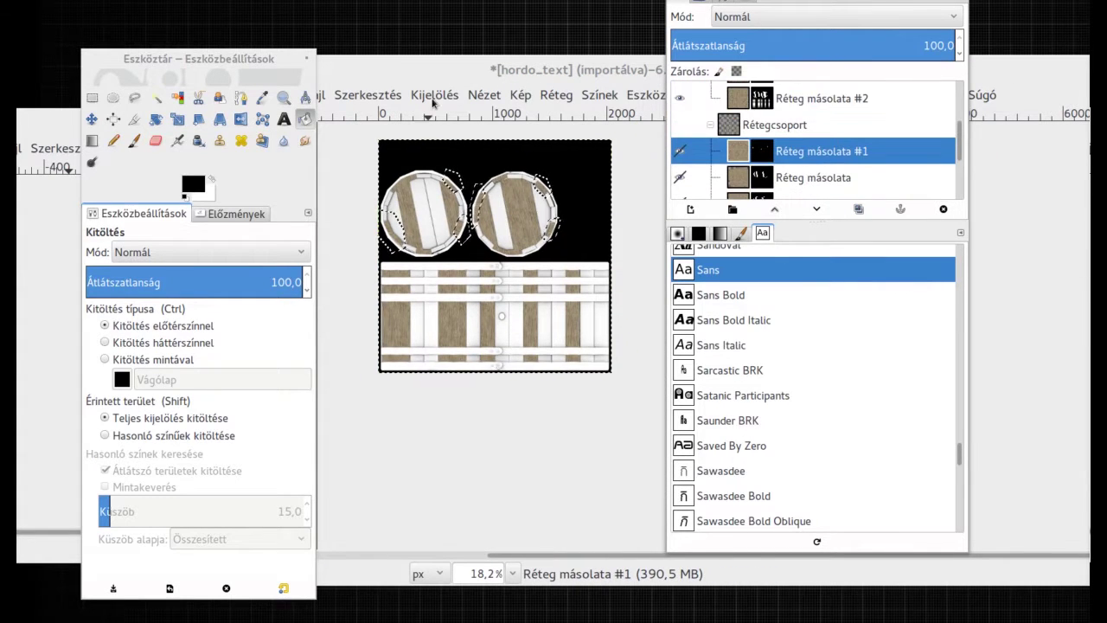
{"action": "left_click", "coordinate": [680, 156]}
Step: Show the hordo_text.png másolata layer and set its blend mode to Szín
{"action": "scroll", "coordinate": [690, 147], "scroll_direction": "up", "scroll_amount": 3}
{"action": "scroll", "coordinate": [691, 147], "scroll_direction": "up", "scroll_amount": 1}
{"action": "left_click", "coordinate": [689, 148]}
{"action": "scroll", "coordinate": [690, 139], "scroll_direction": "up", "scroll_amount": 3}
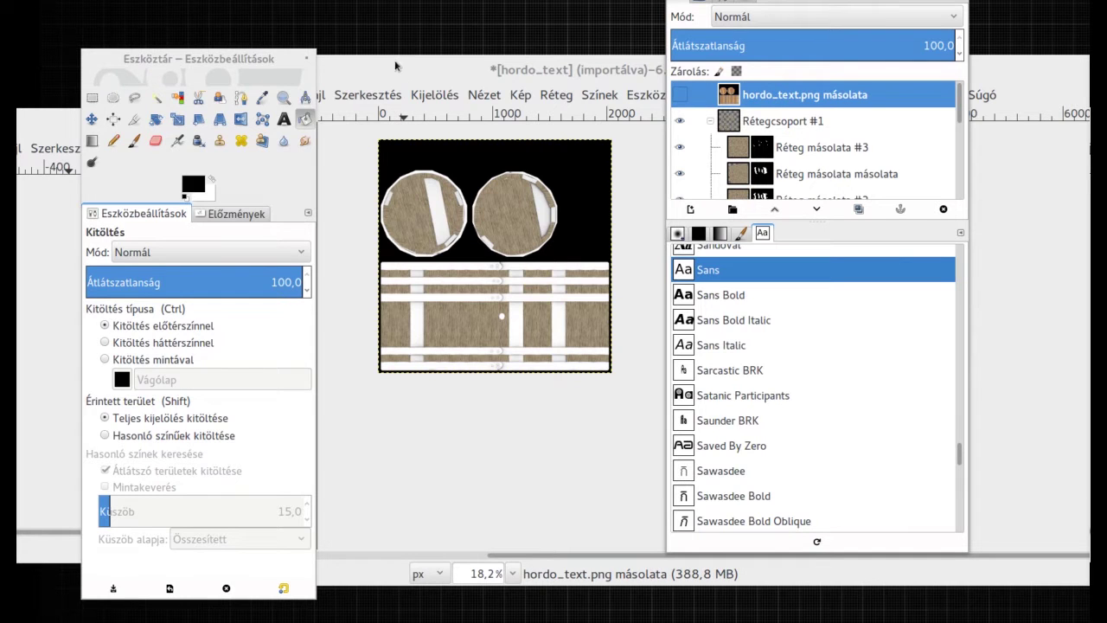
{"action": "left_click", "coordinate": [680, 147]}
{"action": "left_click", "coordinate": [830, 17]}
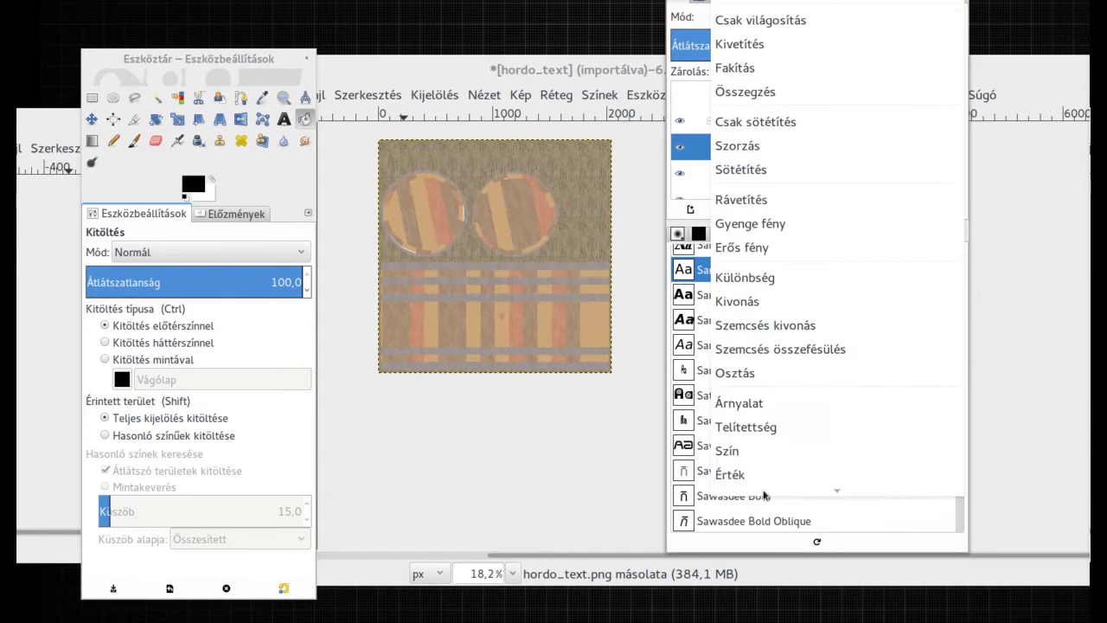
{"action": "left_click", "coordinate": [735, 450]}
{"action": "scroll", "coordinate": [839, 151], "scroll_direction": "up", "scroll_amount": 1}
{"action": "scroll", "coordinate": [778, 154], "scroll_direction": "up", "scroll_amount": 1}
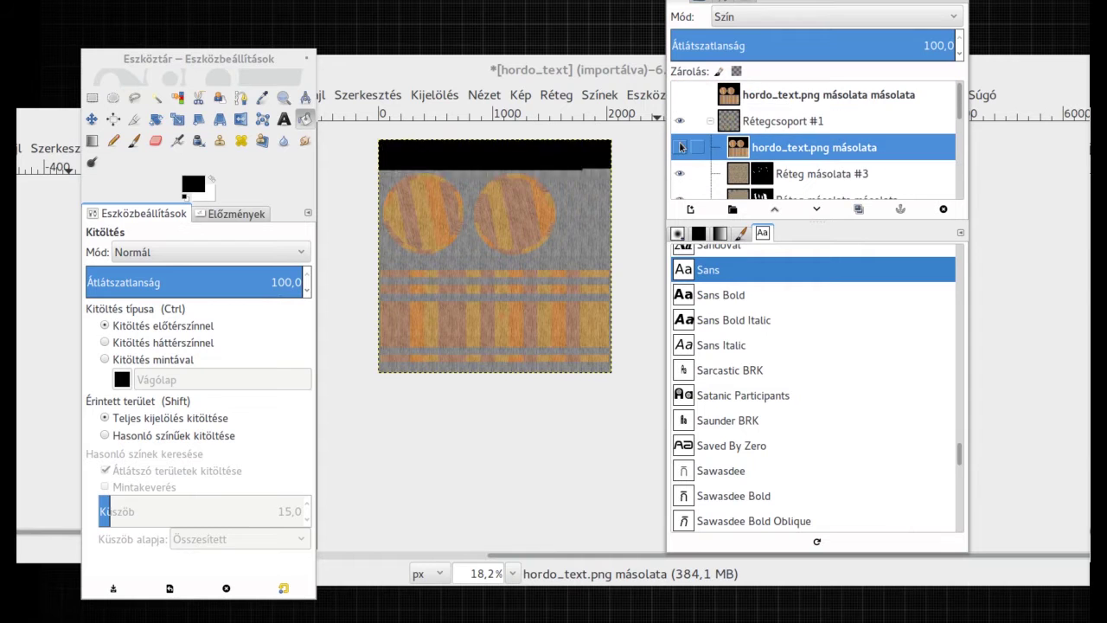
Step: Paste the copied barrel texture pixels as a floating selection on top
{"action": "right_click", "coordinate": [914, 165]}
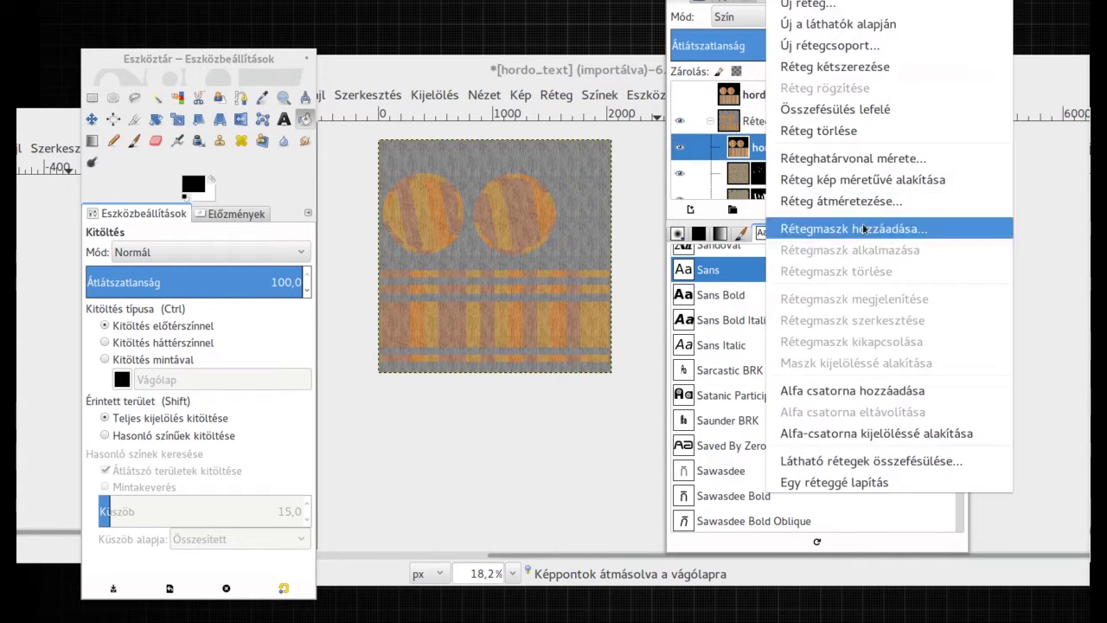
{"action": "key", "text": "ctrl+v"}
{"action": "scroll", "coordinate": [811, 153], "scroll_direction": "down", "scroll_amount": 1}
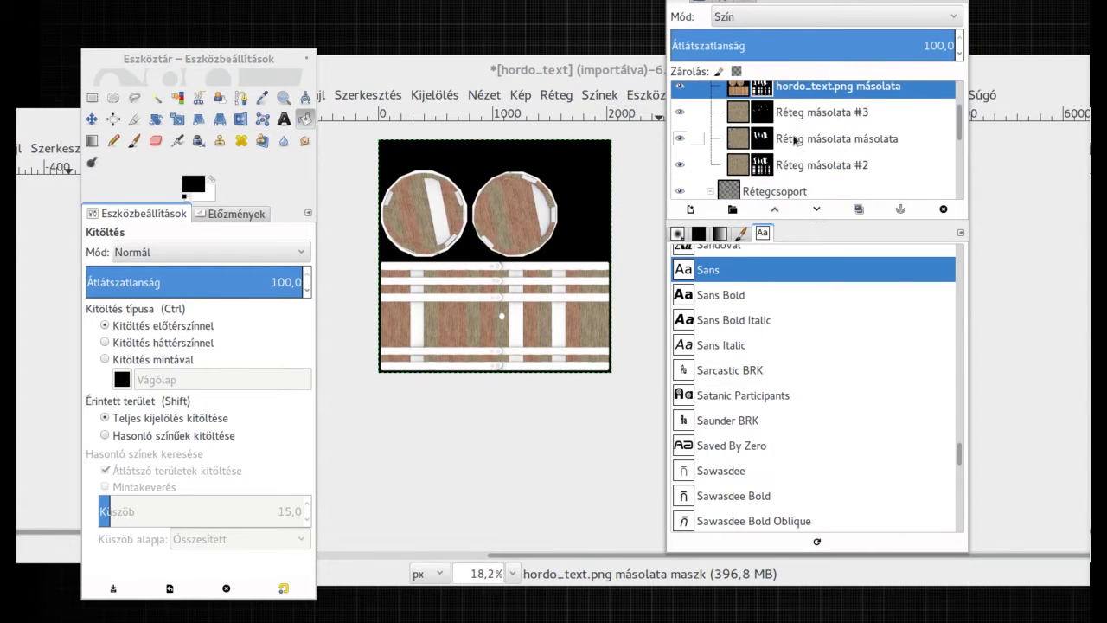
{"action": "scroll", "coordinate": [787, 143], "scroll_direction": "up", "scroll_amount": 1}
{"action": "scroll", "coordinate": [776, 130], "scroll_direction": "down", "scroll_amount": 1}
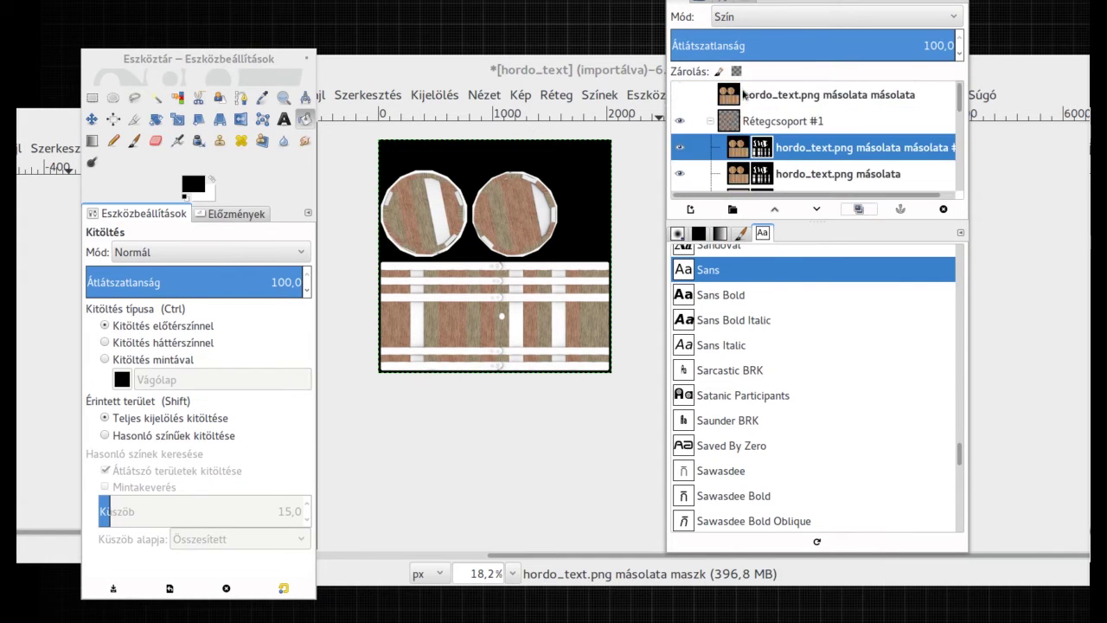
{"action": "scroll", "coordinate": [767, 157], "scroll_direction": "down", "scroll_amount": 1}
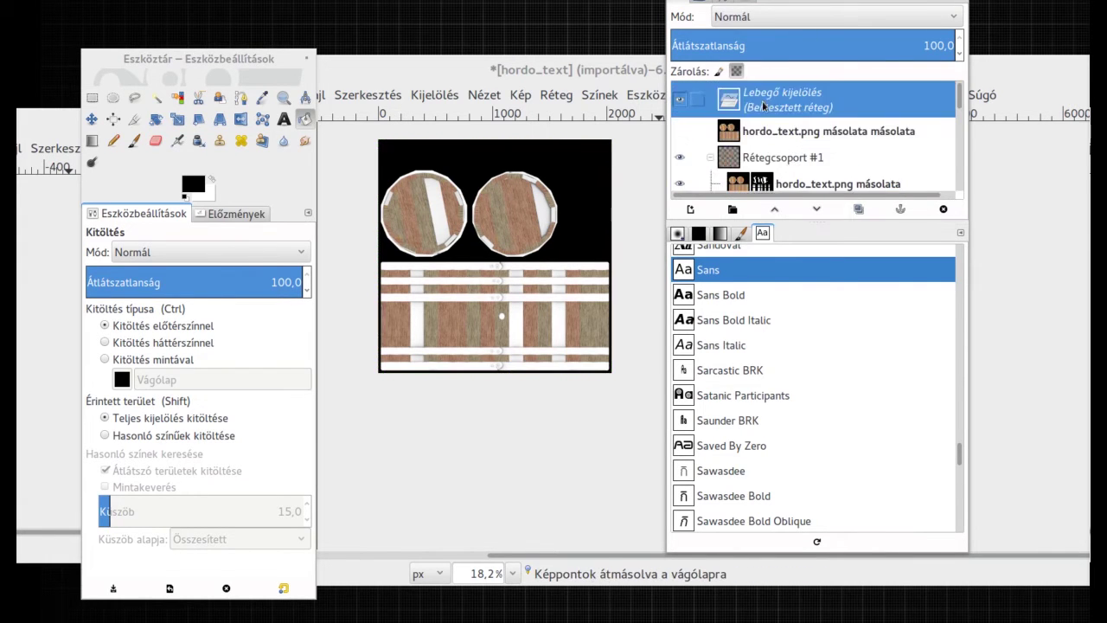
Step: Duplicate the Réteg másolata másolata wood layer to create Réteg másolata #4 for the new group
{"action": "scroll", "coordinate": [771, 135], "scroll_direction": "up", "scroll_amount": 3}
{"action": "left_click", "coordinate": [679, 97]}
{"action": "key", "text": "shift+o"}
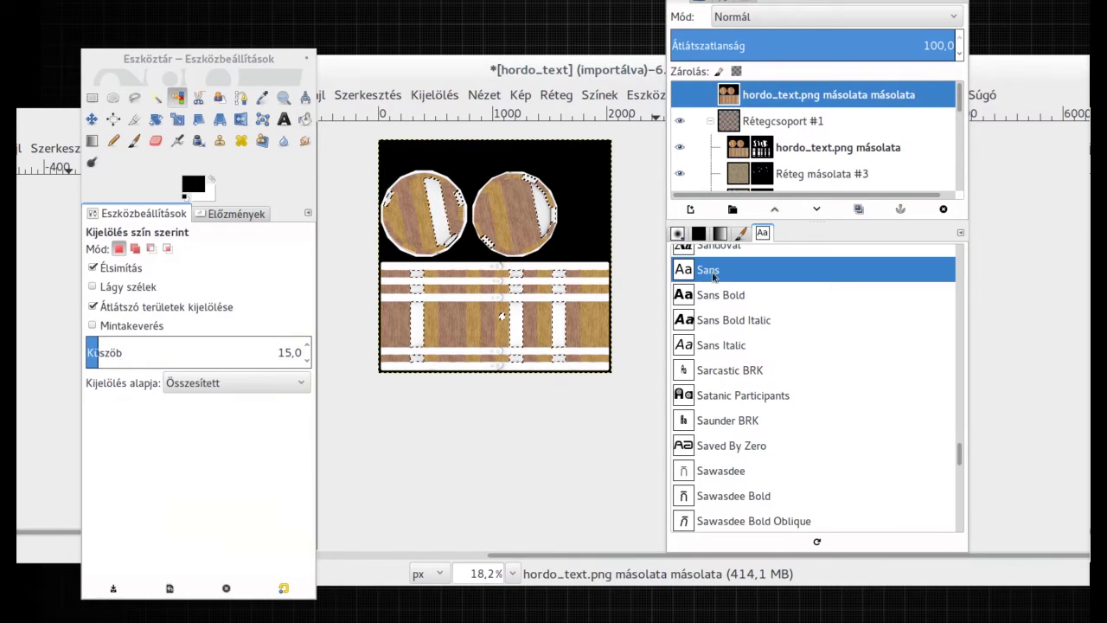
{"action": "scroll", "coordinate": [709, 160], "scroll_direction": "up", "scroll_amount": 1}
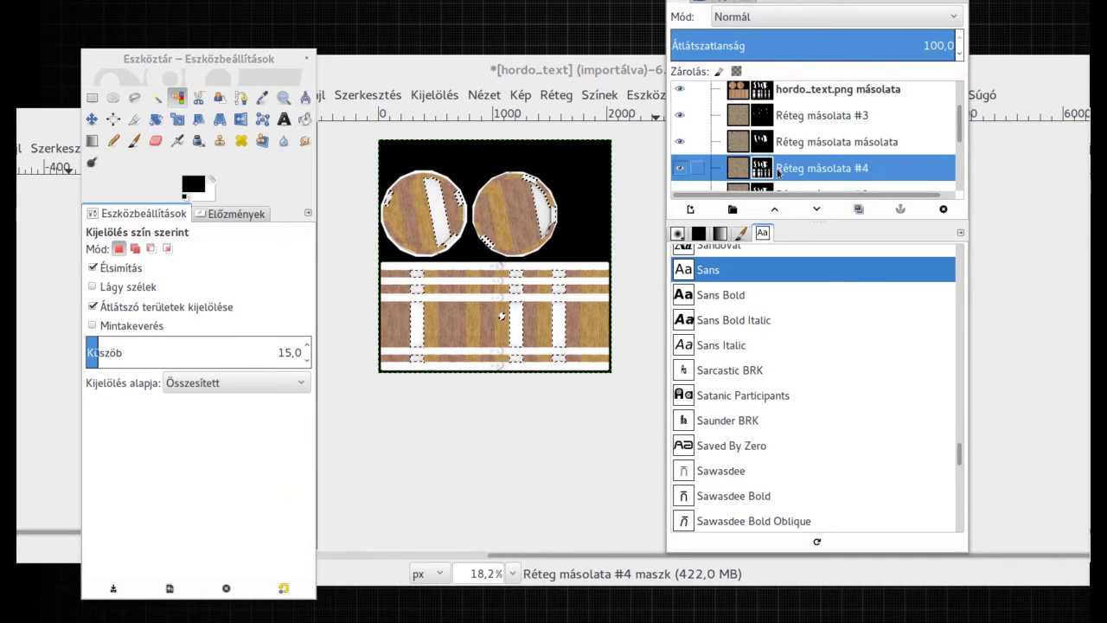
{"action": "right_click", "coordinate": [753, 121]}
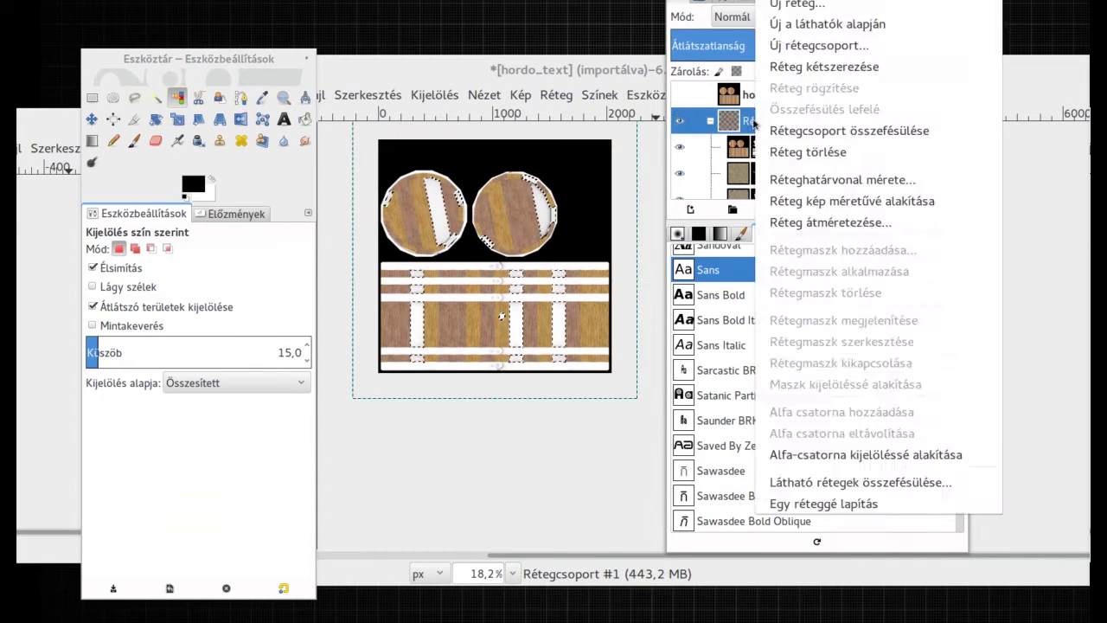
{"action": "key", "text": "Escape"}
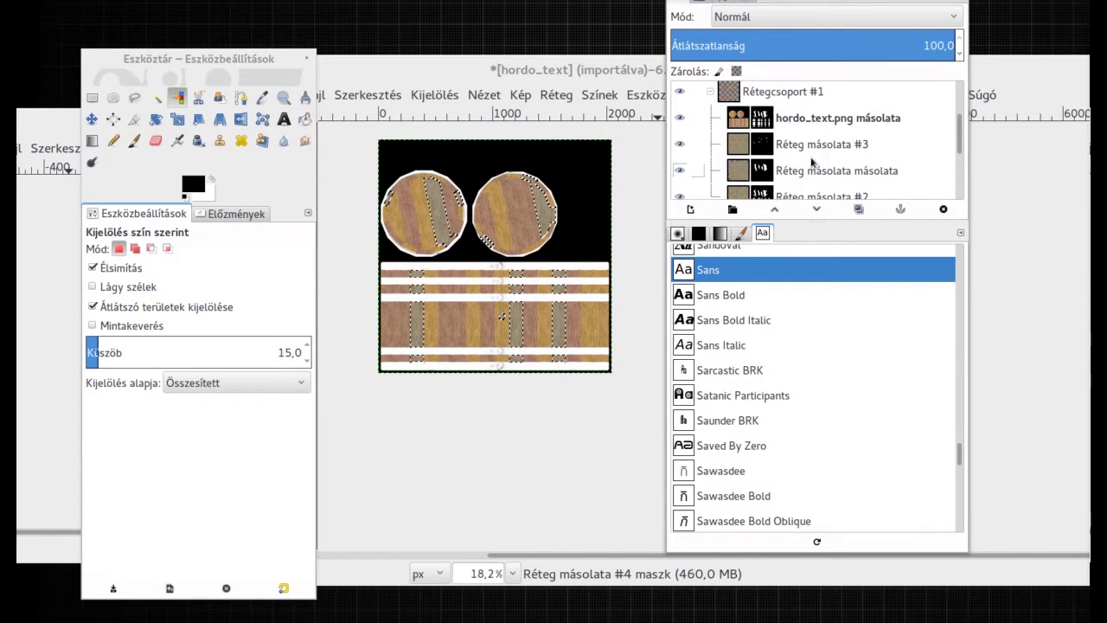
{"action": "scroll", "coordinate": [813, 159], "scroll_direction": "down", "scroll_amount": 1}
{"action": "left_click", "coordinate": [800, 152]}
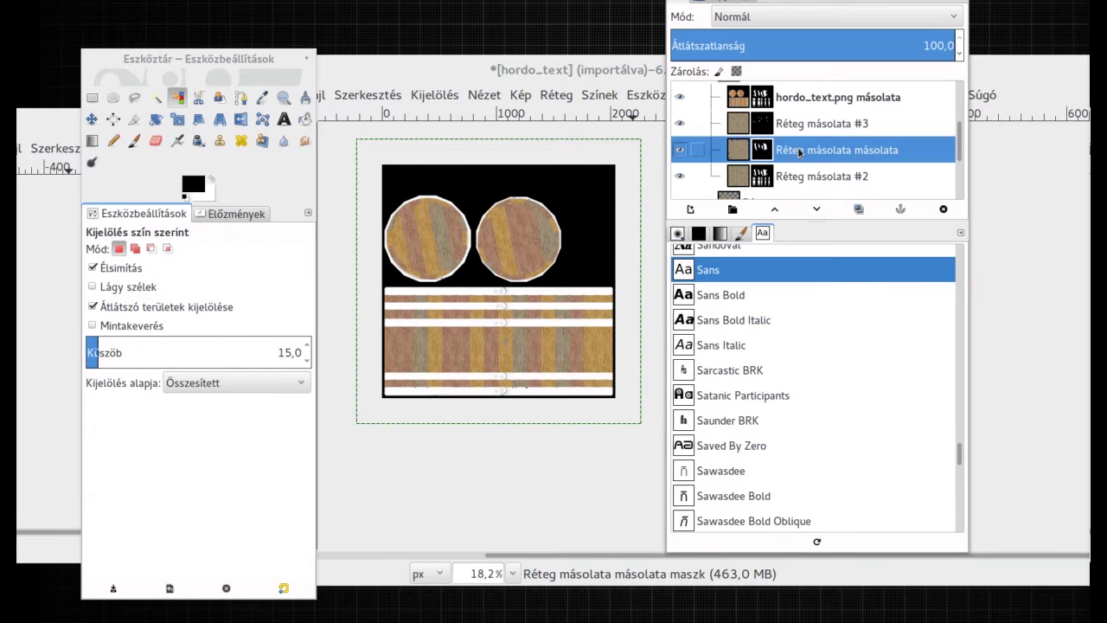
{"action": "left_click", "coordinate": [861, 210]}
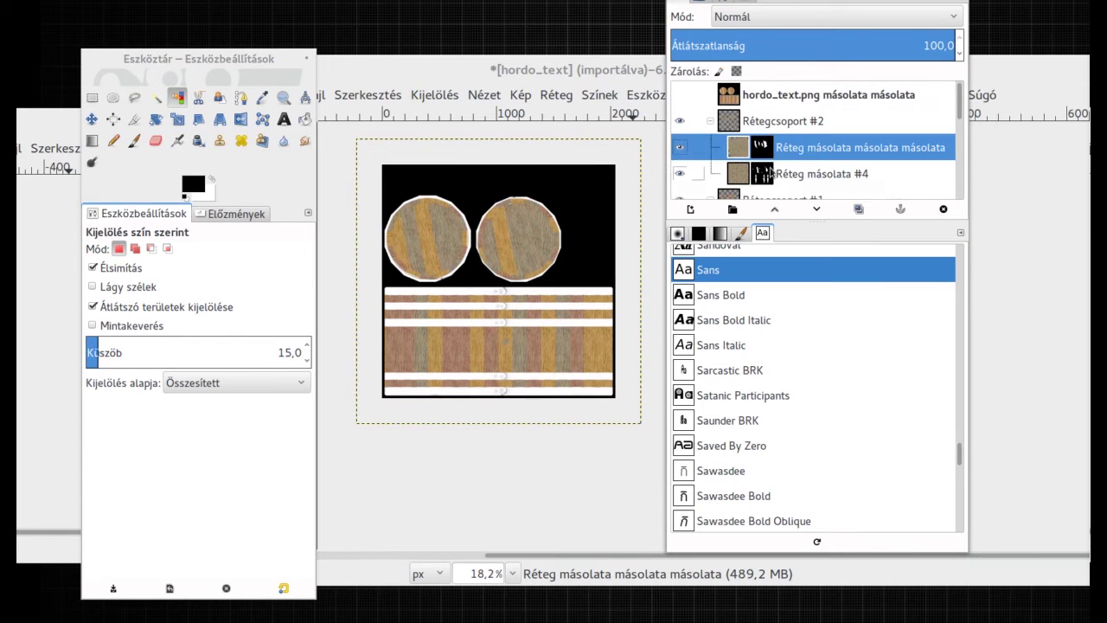
Step: Paste and anchor the copied pixels into the plank layer and make it visible
{"action": "key", "text": "ctrl+c"}
{"action": "key", "text": "ctrl+v"}
{"action": "left_click", "coordinate": [900, 212]}
{"action": "scroll", "coordinate": [528, 304], "scroll_direction": "up", "scroll_amount": 3}
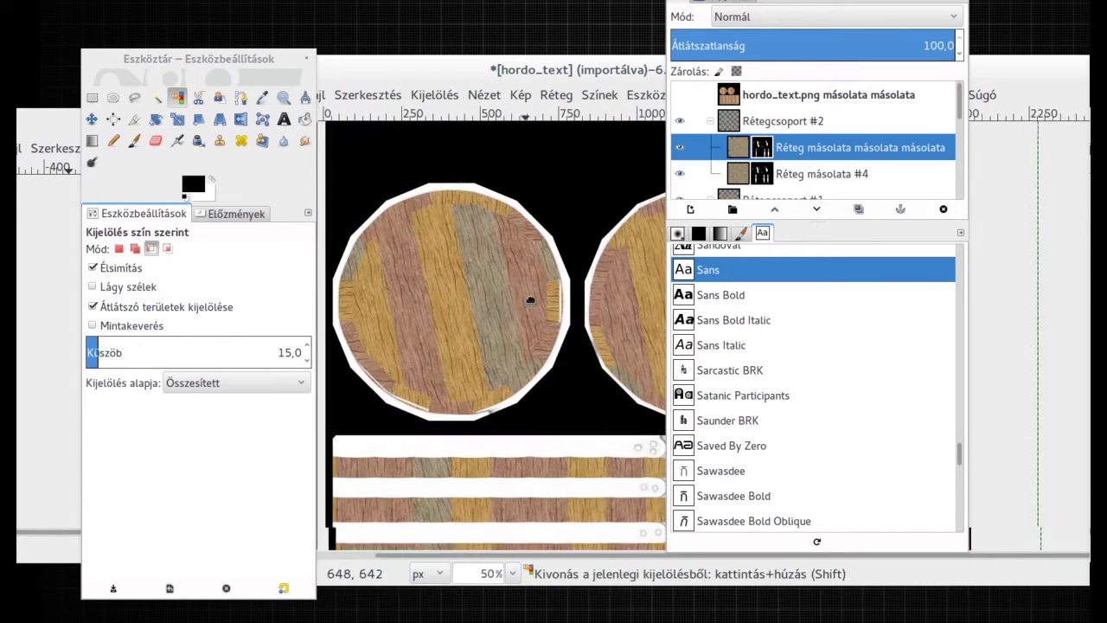
{"action": "left_click", "coordinate": [681, 148]}
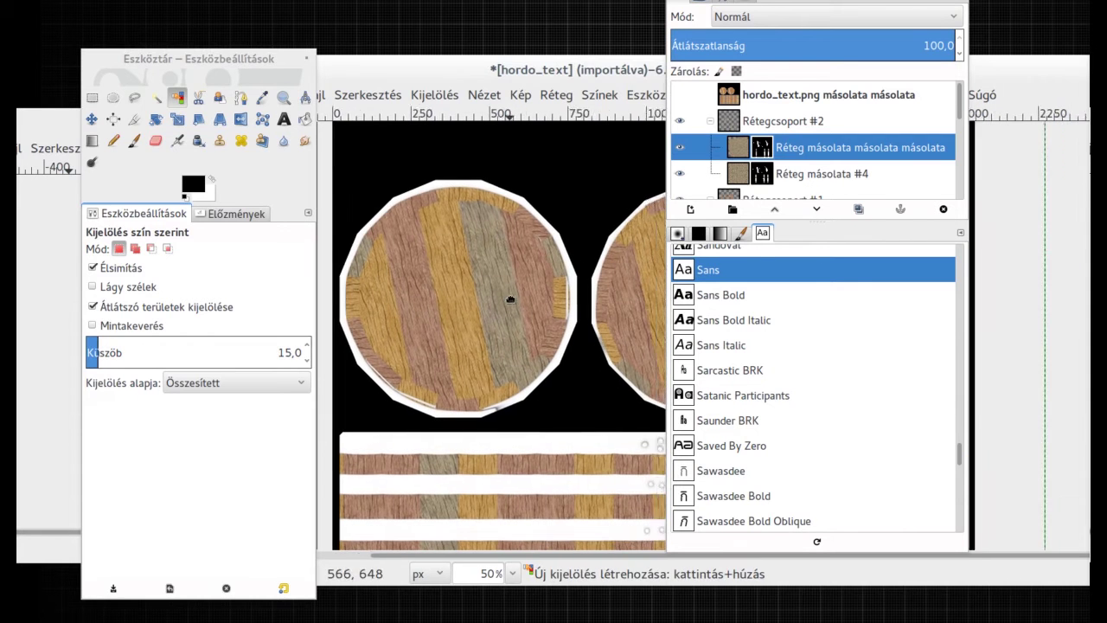
Step: Outline planks on the left barrel lid freehand and fill them in the layer mask
{"action": "key", "text": "f"}
{"action": "left_click_drag", "start_coordinate": [373, 183], "coordinate": [346, 288]}
{"action": "scroll", "coordinate": [377, 185], "scroll_direction": "down", "scroll_amount": 3}
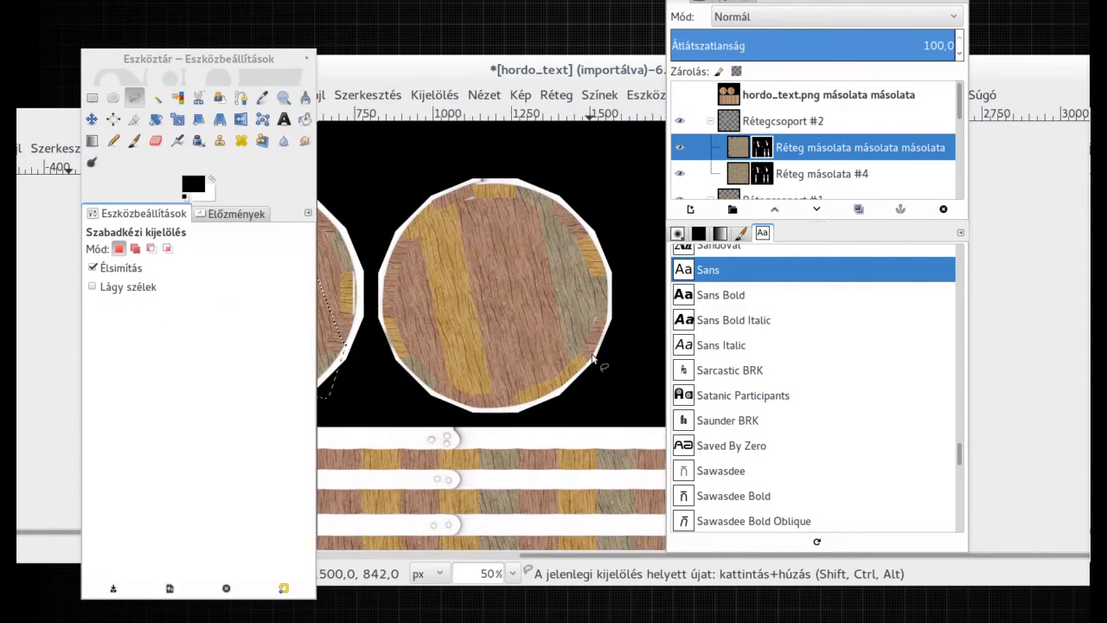
{"action": "scroll", "coordinate": [516, 198], "scroll_direction": "up", "scroll_amount": 2}
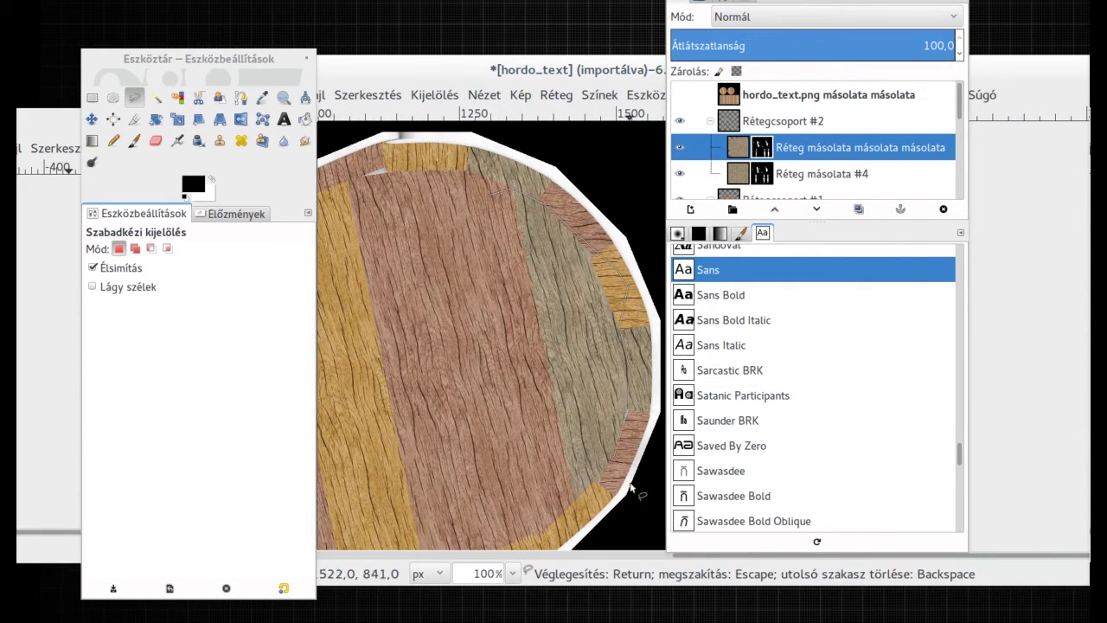
{"action": "key", "text": "Return"}
{"action": "scroll", "coordinate": [548, 329], "scroll_direction": "down", "scroll_amount": 1}
{"action": "scroll", "coordinate": [548, 329], "scroll_direction": "down", "scroll_amount": 2}
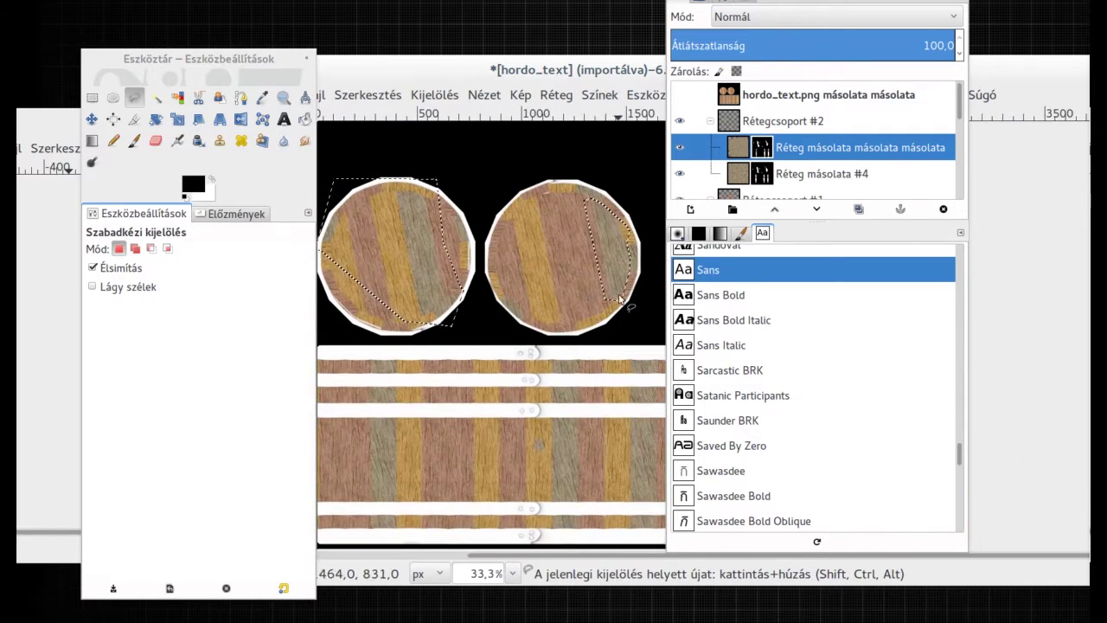
{"action": "key", "text": "shift+b"}
{"action": "left_click", "coordinate": [554, 164]}
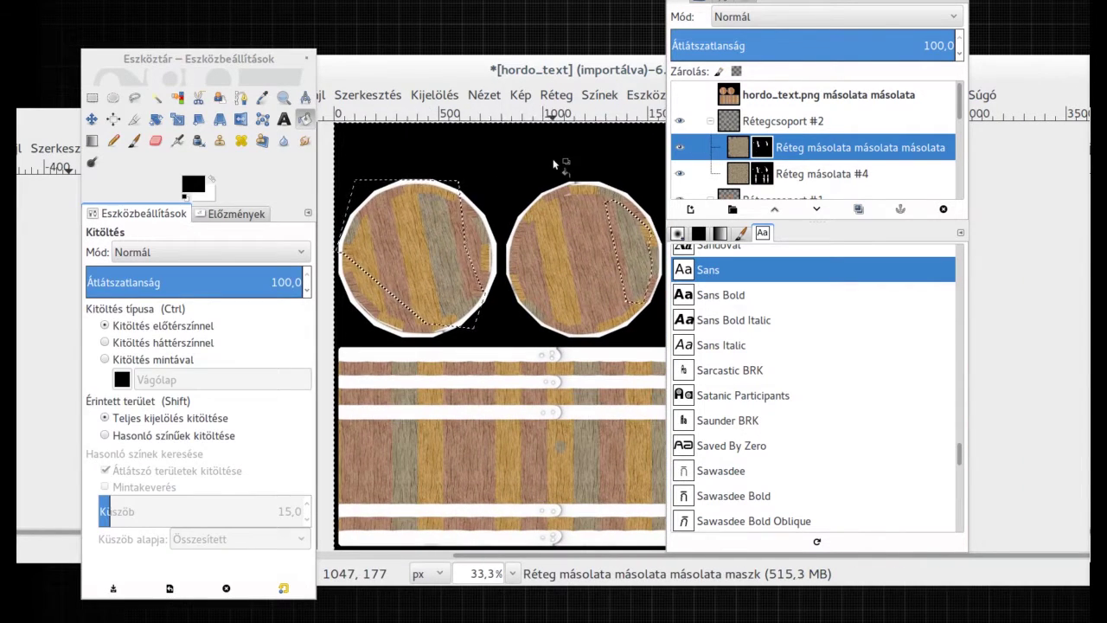
Step: Create Réteg másolata #5 inside Rétegcsoport #2 and place a layer copy in the group
{"action": "scroll", "coordinate": [453, 250], "scroll_direction": "up", "scroll_amount": 1}
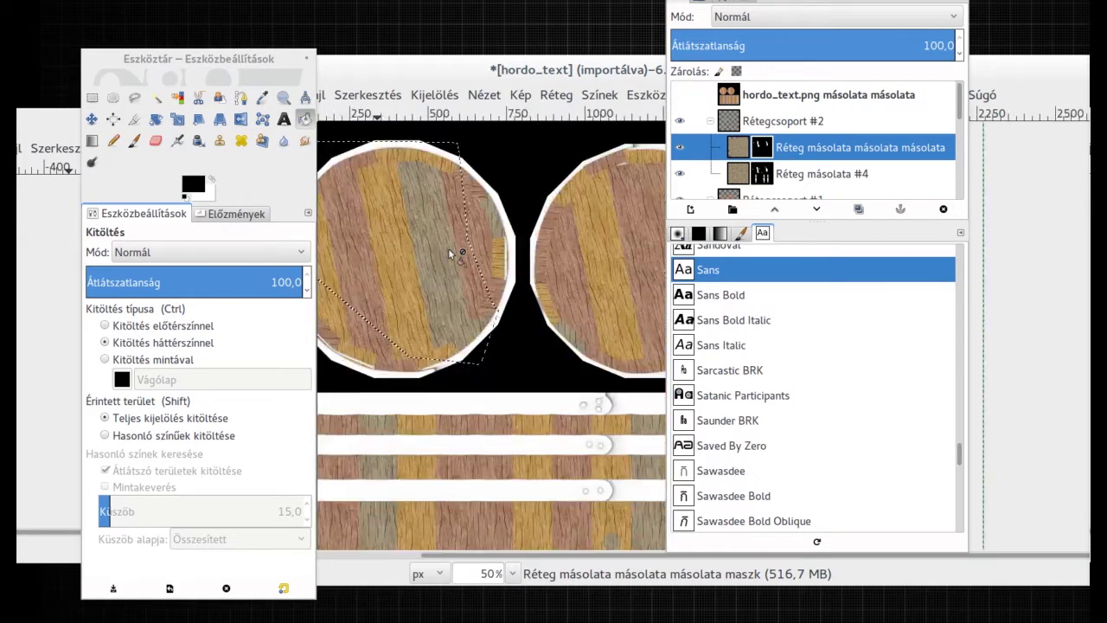
{"action": "scroll", "coordinate": [432, 247], "scroll_direction": "up", "scroll_amount": 3}
{"action": "scroll", "coordinate": [433, 247], "scroll_direction": "down", "scroll_amount": 4}
{"action": "left_click_drag", "start_coordinate": [778, 165], "coordinate": [767, 128]}
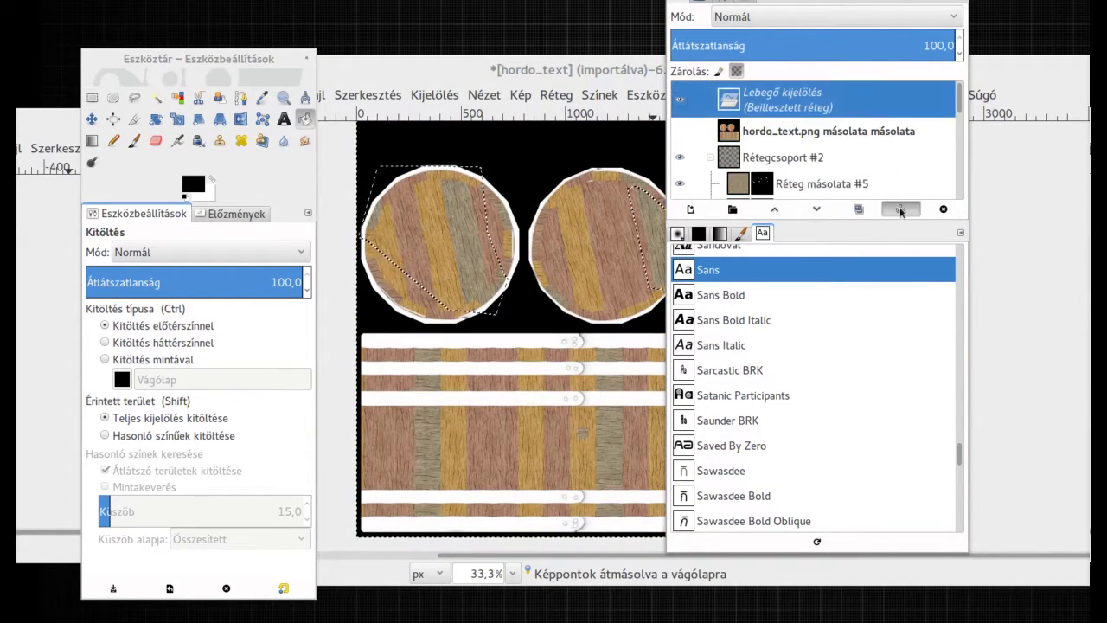
{"action": "left_click", "coordinate": [767, 147]}
{"action": "scroll", "coordinate": [407, 211], "scroll_direction": "up", "scroll_amount": 2}
{"action": "scroll", "coordinate": [823, 161], "scroll_direction": "down", "scroll_amount": 3}
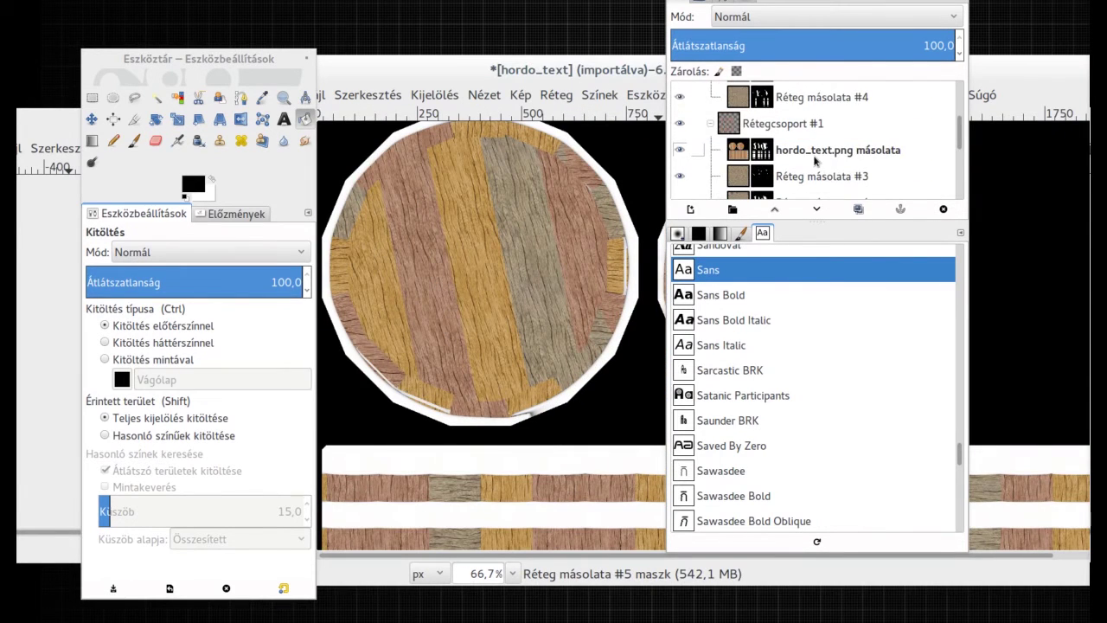
{"action": "left_click_drag", "start_coordinate": [742, 179], "coordinate": [770, 184]}
Step: Paste the copied mask pixels into Réteg másolata #5 and outline the other lid's planks freehand
{"action": "key", "text": "ctrl+c"}
{"action": "key", "text": "ctrl+v"}
{"action": "key", "text": "ctrl+h"}
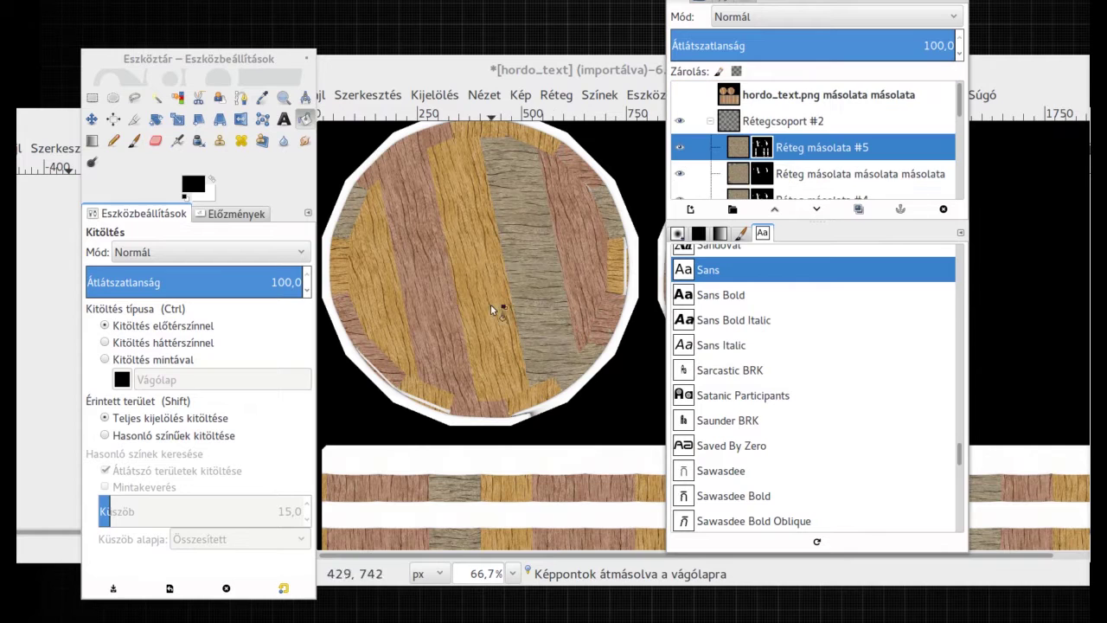
{"action": "key", "text": "f"}
{"action": "left_click", "coordinate": [378, 164]}
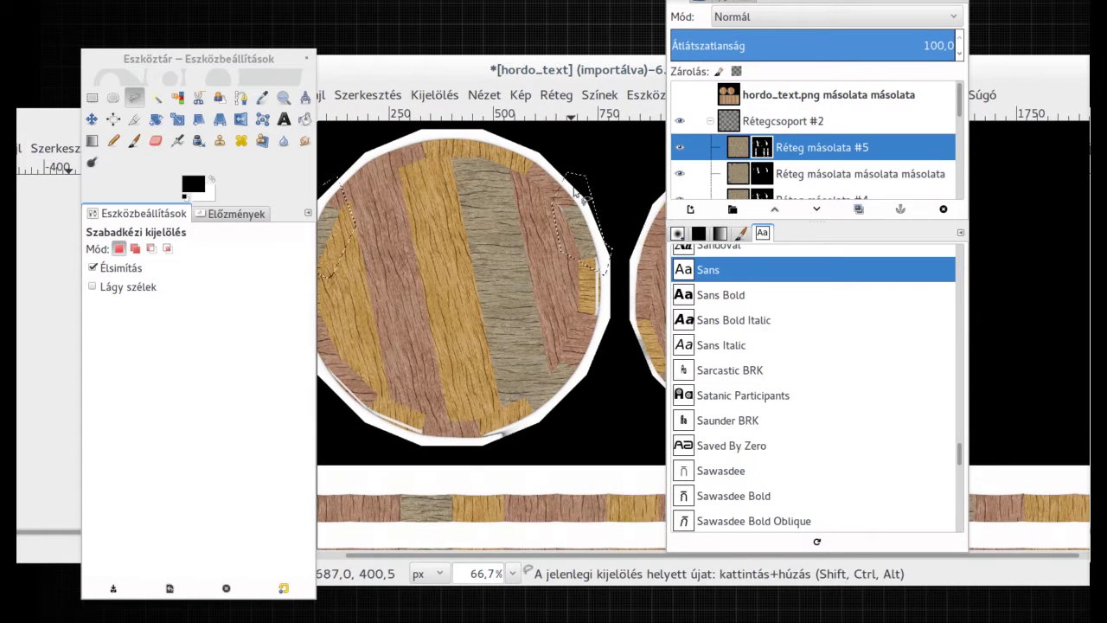
{"action": "scroll", "coordinate": [469, 297], "scroll_direction": "right", "scroll_amount": 5}
{"action": "scroll", "coordinate": [469, 298], "scroll_direction": "down", "scroll_amount": 1}
{"action": "scroll", "coordinate": [476, 316], "scroll_direction": "right", "scroll_amount": 3}
{"action": "scroll", "coordinate": [494, 309], "scroll_direction": "right", "scroll_amount": 3}
{"action": "scroll", "coordinate": [501, 286], "scroll_direction": "up", "scroll_amount": 1}
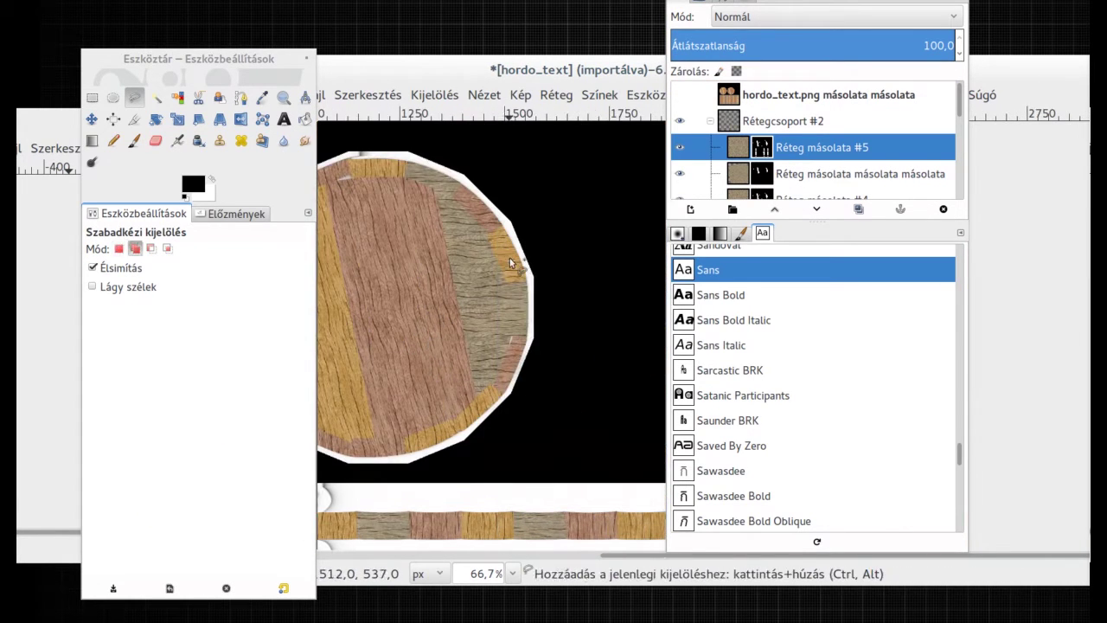
{"action": "scroll", "coordinate": [485, 233], "scroll_direction": "left", "scroll_amount": 1}
{"action": "scroll", "coordinate": [459, 199], "scroll_direction": "up", "scroll_amount": 1}
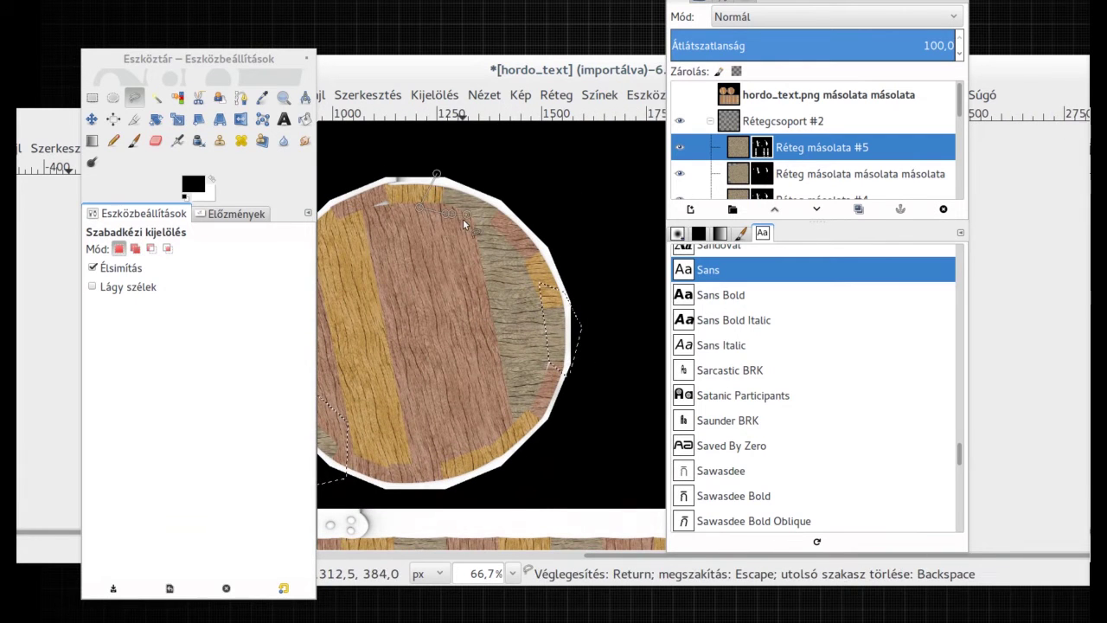
{"action": "scroll", "coordinate": [453, 226], "scroll_direction": "left", "scroll_amount": 2}
{"action": "scroll", "coordinate": [533, 259], "scroll_direction": "down", "scroll_amount": 2}
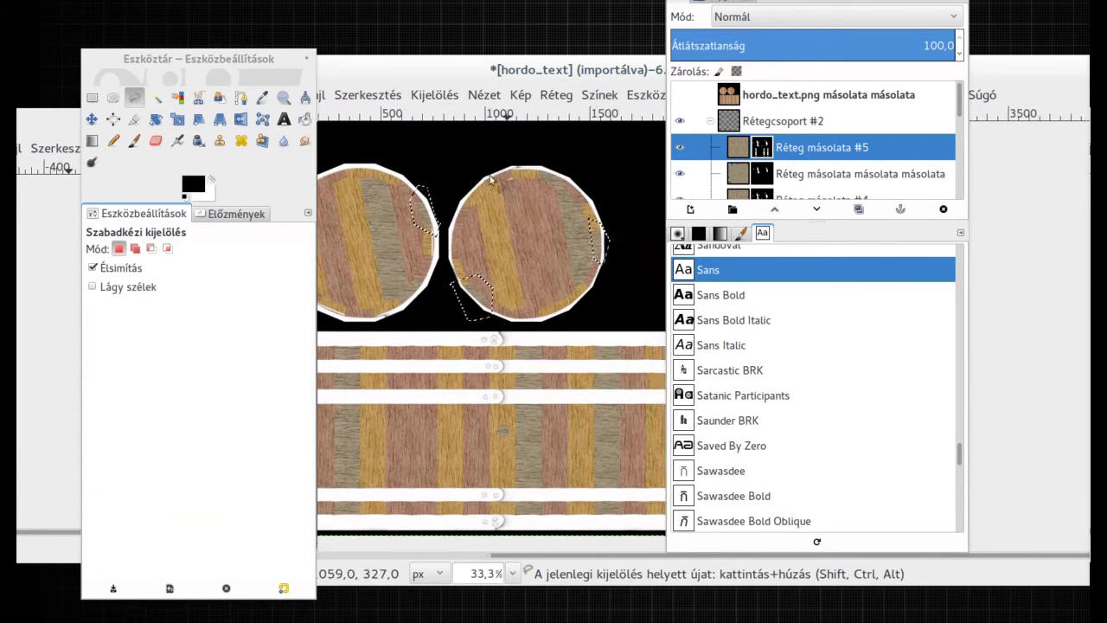
{"action": "left_click", "coordinate": [304, 121]}
{"action": "scroll", "coordinate": [502, 328], "scroll_direction": "down", "scroll_amount": 1, "text": "ctrl"}
{"action": "scroll", "coordinate": [502, 329], "scroll_direction": "down", "scroll_amount": 2, "text": "ctrl"}
{"action": "scroll", "coordinate": [813, 164], "scroll_direction": "down", "scroll_amount": 2}
{"action": "scroll", "coordinate": [813, 164], "scroll_direction": "down", "scroll_amount": 2}
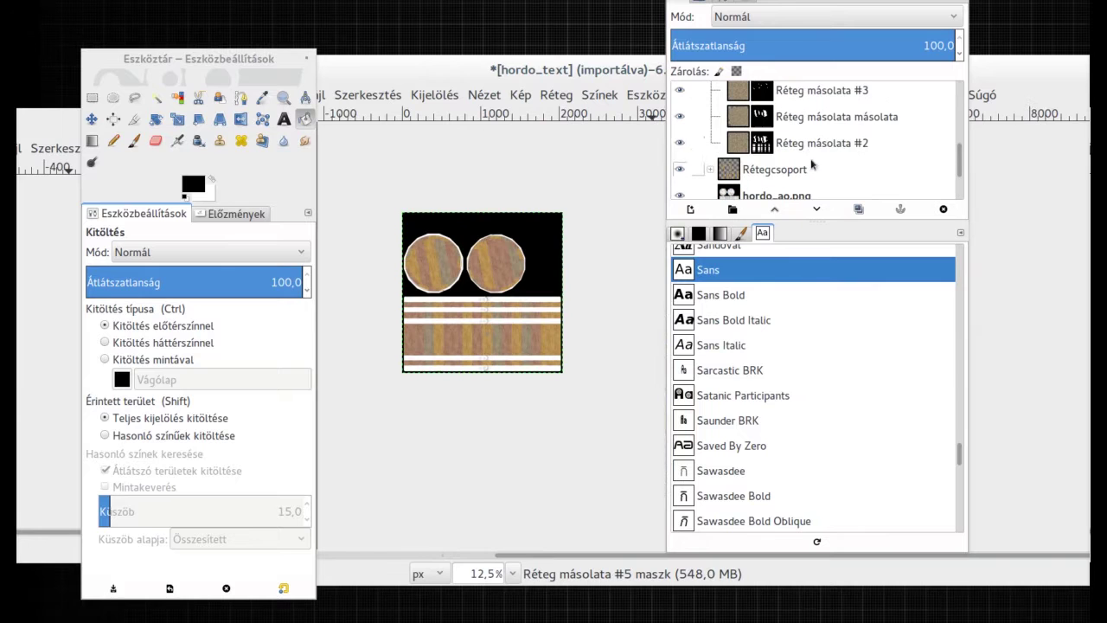
Step: Remove the existing mask from Réteg másolata #2
{"action": "right_click", "coordinate": [794, 149]}
{"action": "left_click", "coordinate": [917, 271]}
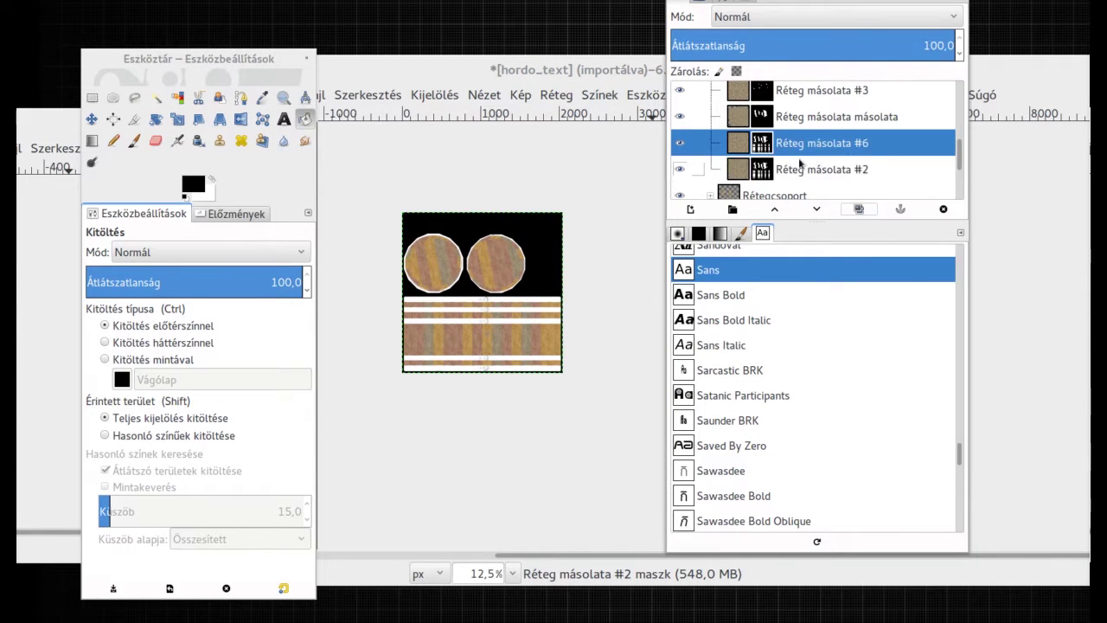
{"action": "right_click", "coordinate": [800, 164]}
{"action": "left_click", "coordinate": [865, 228]}
Step: Show the top barrel layout layer and select its black background plus grey hoop bands
{"action": "scroll", "coordinate": [477, 306], "scroll_direction": "up", "scroll_amount": 1}
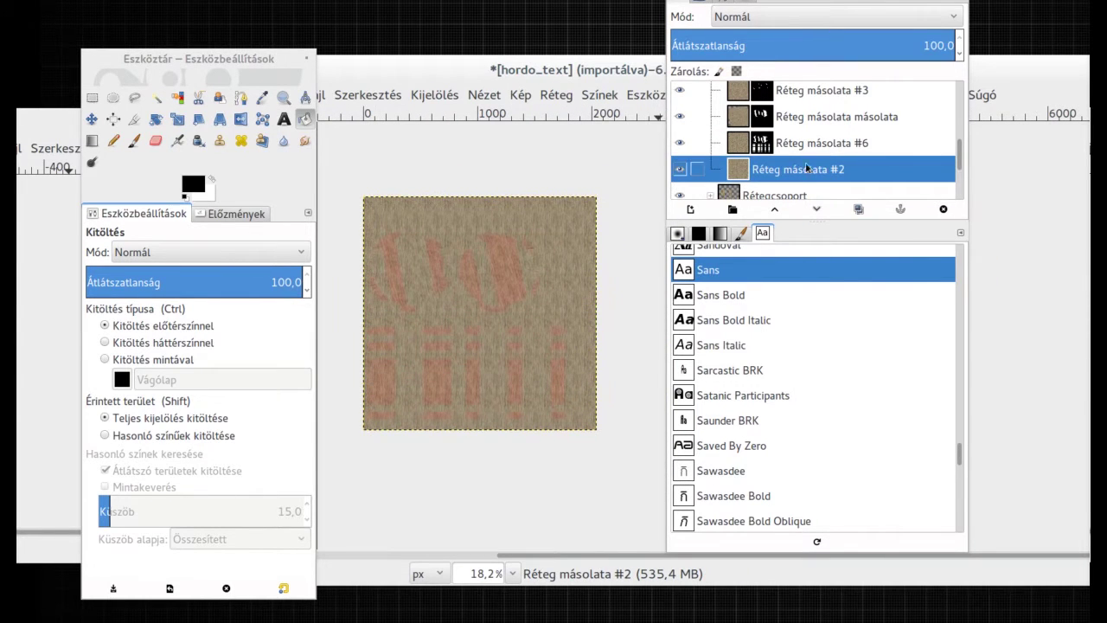
{"action": "scroll", "coordinate": [733, 141], "scroll_direction": "up", "scroll_amount": 2}
{"action": "left_click", "coordinate": [829, 94]}
{"action": "left_click", "coordinate": [680, 95]}
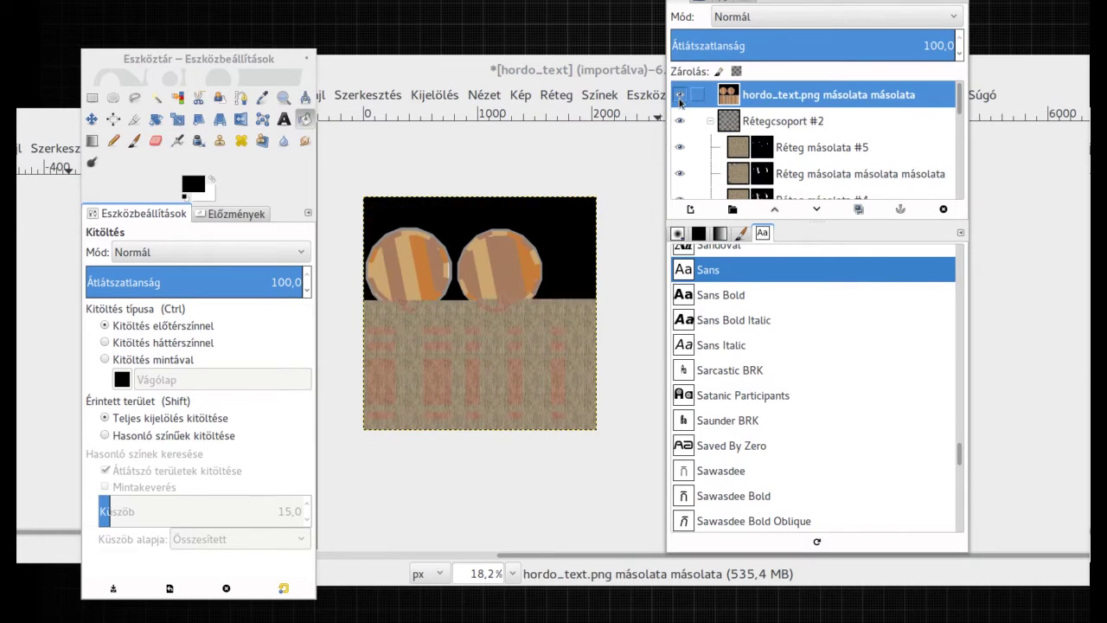
{"action": "key", "text": "shift+o"}
{"action": "left_click", "coordinate": [561, 228]}
{"action": "left_click", "coordinate": [477, 332], "text": "shift"}
{"action": "scroll", "coordinate": [478, 332], "scroll_direction": "up", "scroll_amount": 5}
{"action": "scroll", "coordinate": [493, 337], "scroll_direction": "down", "scroll_amount": 1}
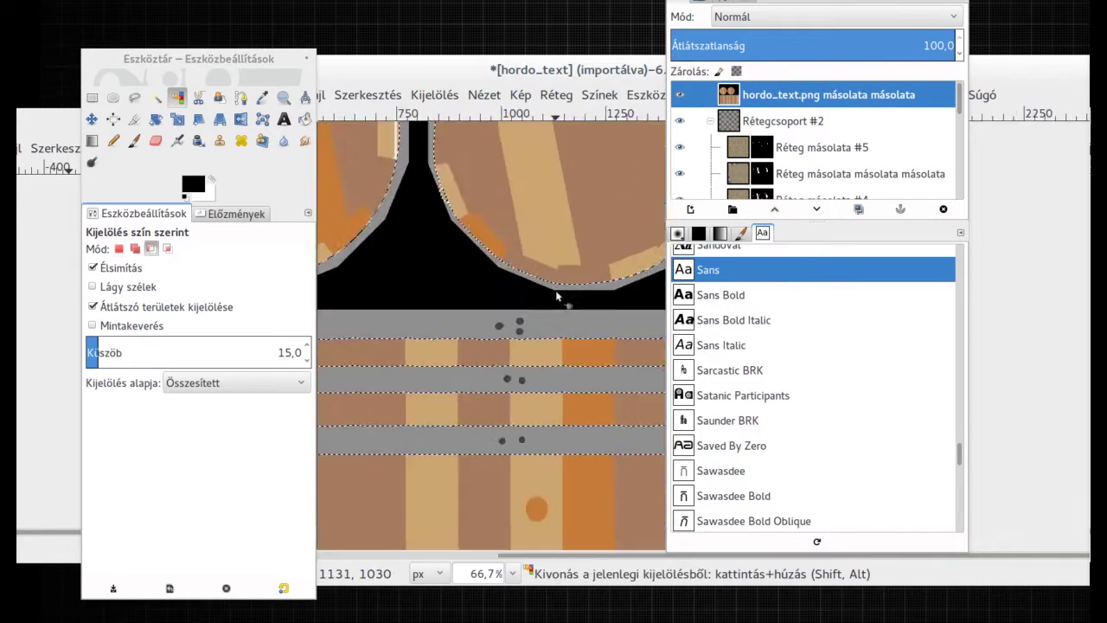
{"action": "scroll", "coordinate": [502, 341], "scroll_direction": "down", "scroll_amount": 2}
{"action": "scroll", "coordinate": [511, 344], "scroll_direction": "down", "scroll_amount": 1}
{"action": "scroll", "coordinate": [822, 148], "scroll_direction": "down", "scroll_amount": 2}
Step: Add a layer mask to Réteg másolata #2 and fill the hoop selection into it
{"action": "right_click", "coordinate": [821, 148]}
{"action": "left_click", "coordinate": [891, 233]}
{"action": "left_click", "coordinate": [652, 445]}
{"action": "scroll", "coordinate": [692, 121], "scroll_direction": "up", "scroll_amount": 2}
{"action": "left_click", "coordinate": [680, 94]}
{"action": "scroll", "coordinate": [761, 138], "scroll_direction": "down", "scroll_amount": 2}
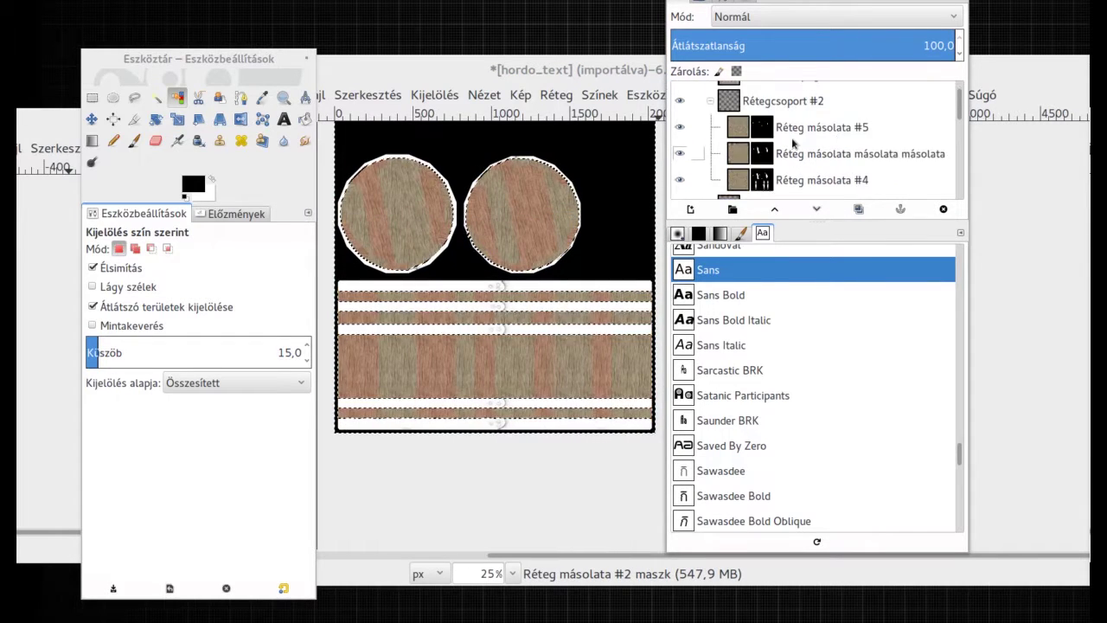
{"action": "scroll", "coordinate": [770, 156], "scroll_direction": "down", "scroll_amount": 2}
{"action": "left_click", "coordinate": [762, 131]}
{"action": "key", "text": "shift+b"}
{"action": "left_click", "coordinate": [593, 180]}
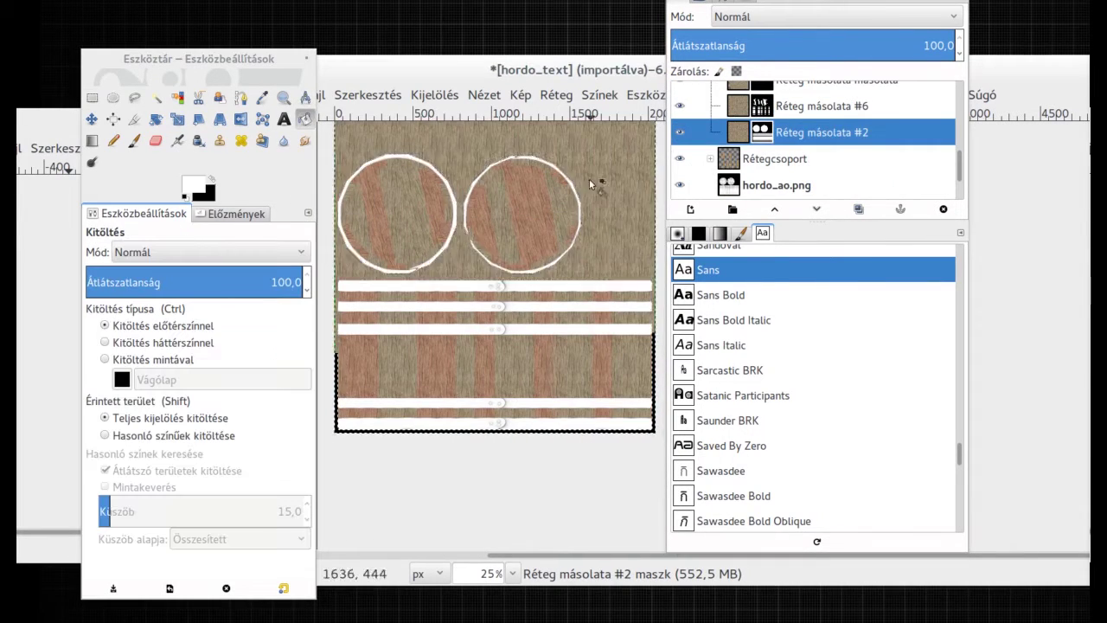
Step: Delete unneeded layers, reorder Réteg másolata #2, and remove Rétegcsoport #1
{"action": "right_click", "coordinate": [787, 145]}
{"action": "left_click", "coordinate": [797, 130]}
{"action": "right_click", "coordinate": [788, 145]}
{"action": "left_click", "coordinate": [798, 130]}
{"action": "scroll", "coordinate": [850, 165], "scroll_direction": "up", "scroll_amount": 2}
{"action": "scroll", "coordinate": [849, 164], "scroll_direction": "up", "scroll_amount": 1}
{"action": "left_click", "coordinate": [849, 164]}
{"action": "scroll", "coordinate": [865, 171], "scroll_direction": "down", "scroll_amount": 1}
{"action": "left_click_drag", "start_coordinate": [775, 163], "coordinate": [774, 149]}
{"action": "left_click", "coordinate": [858, 208]}
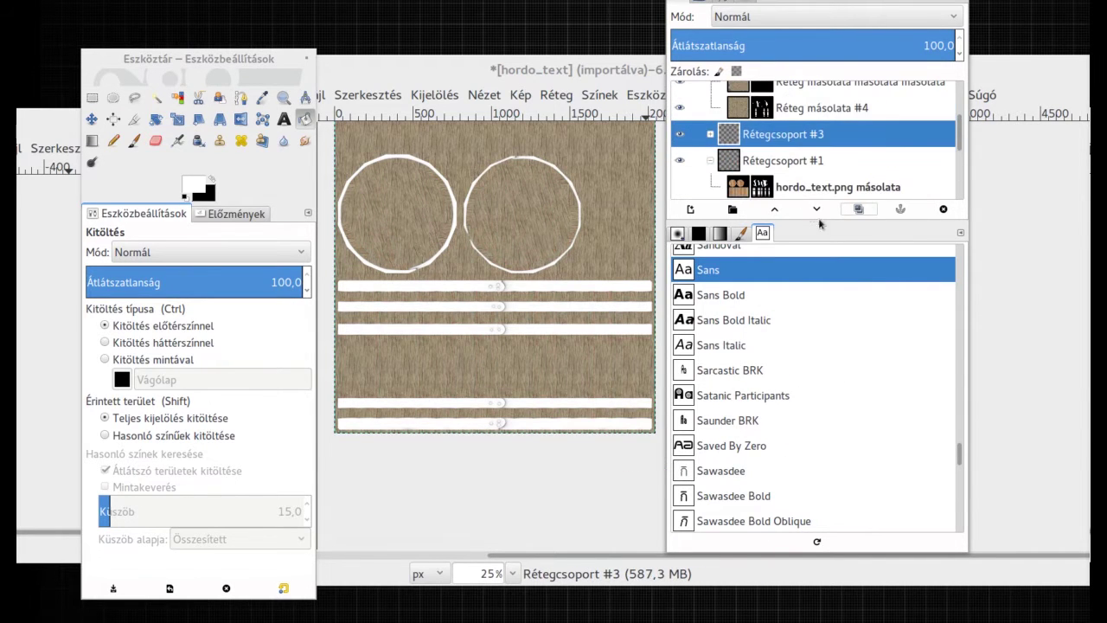
{"action": "left_click", "coordinate": [943, 209]}
Step: Expand Rétegcsoport #2 and select the wood copy holding the hoop mask
{"action": "right_click", "coordinate": [956, 108]}
{"action": "left_click", "coordinate": [811, 99]}
{"action": "scroll", "coordinate": [812, 139], "scroll_direction": "up", "scroll_amount": 1}
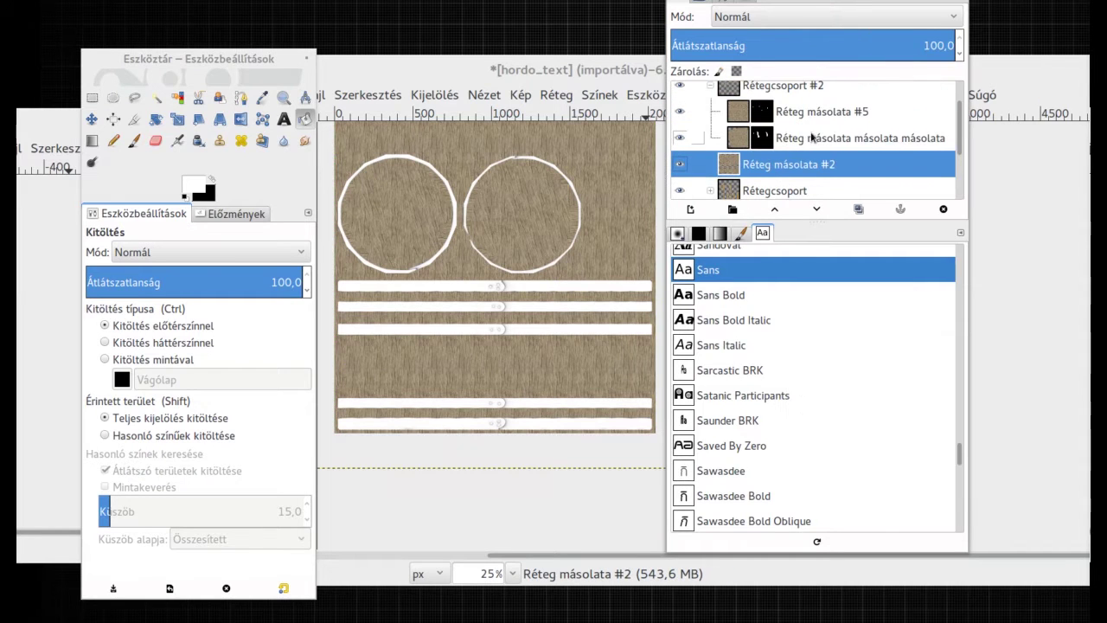
{"action": "right_click", "coordinate": [822, 121]}
{"action": "left_click", "coordinate": [891, 84]}
{"action": "left_click", "coordinate": [710, 148]}
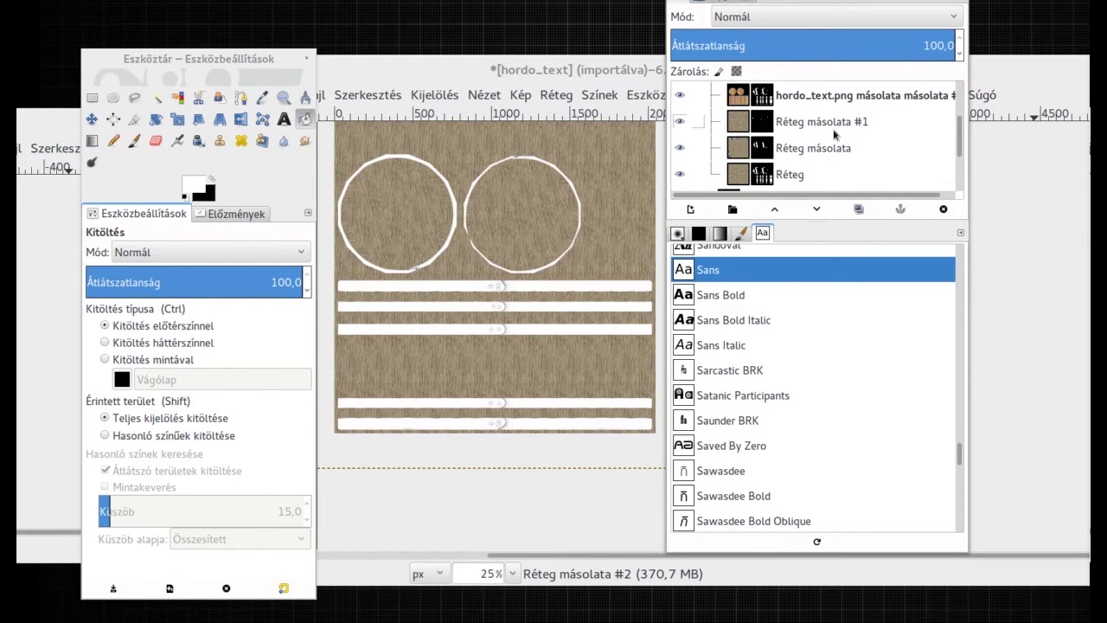
{"action": "scroll", "coordinate": [820, 165], "scroll_direction": "down", "scroll_amount": 1}
{"action": "left_click", "coordinate": [821, 137]}
Step: Apply the wood copy's layer mask and select the grey hoop bands by colour
{"action": "right_click", "coordinate": [778, 137]}
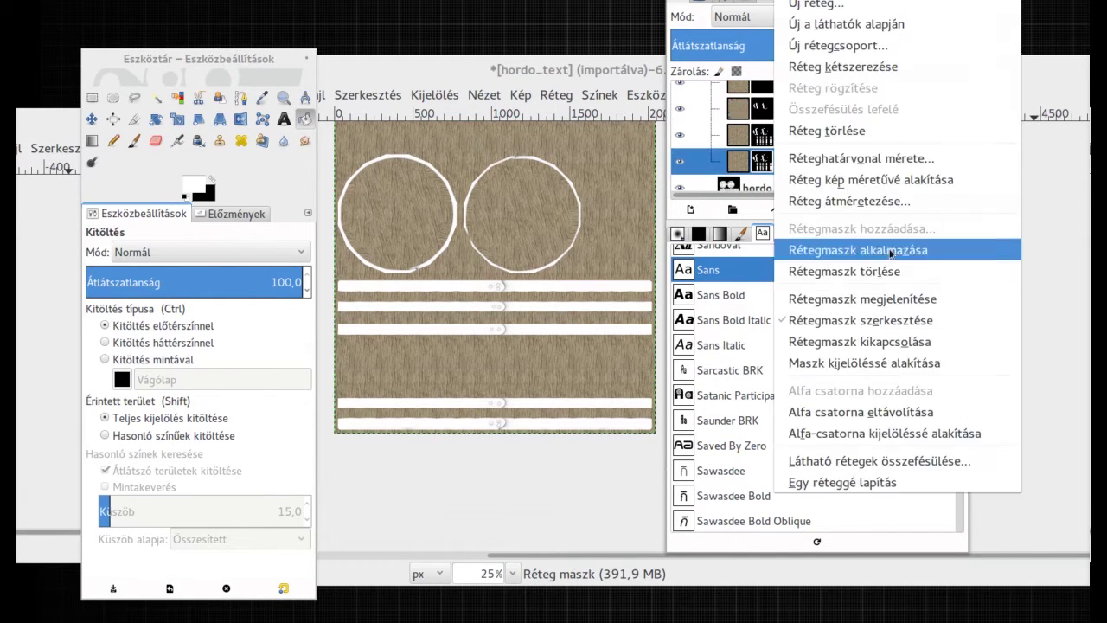
{"action": "left_click", "coordinate": [830, 247]}
{"action": "left_click", "coordinate": [177, 98]}
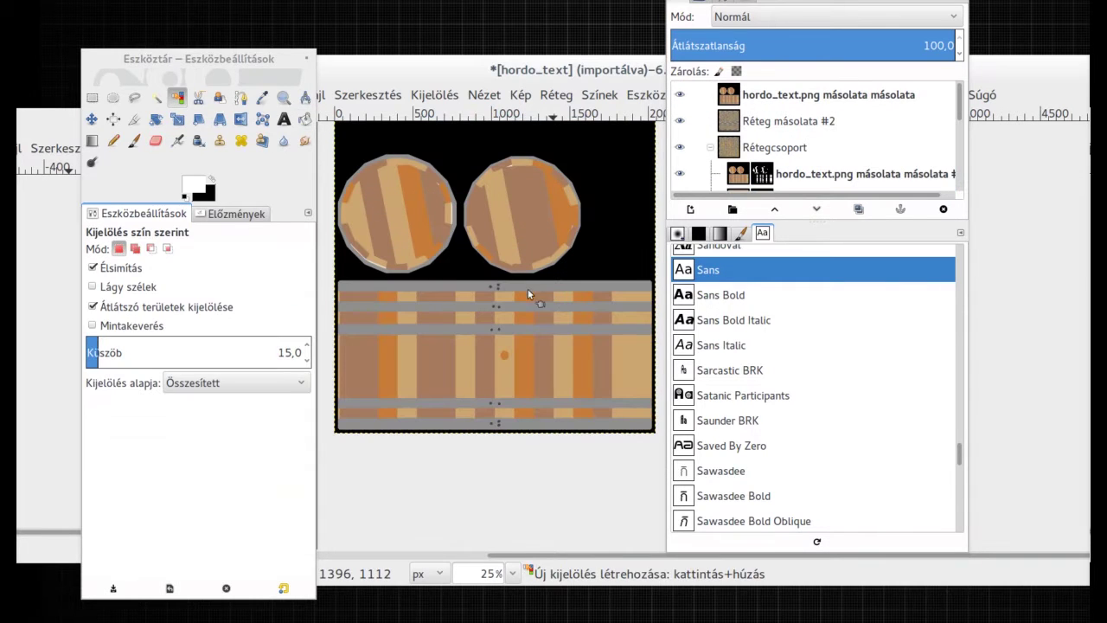
{"action": "left_click", "coordinate": [638, 308]}
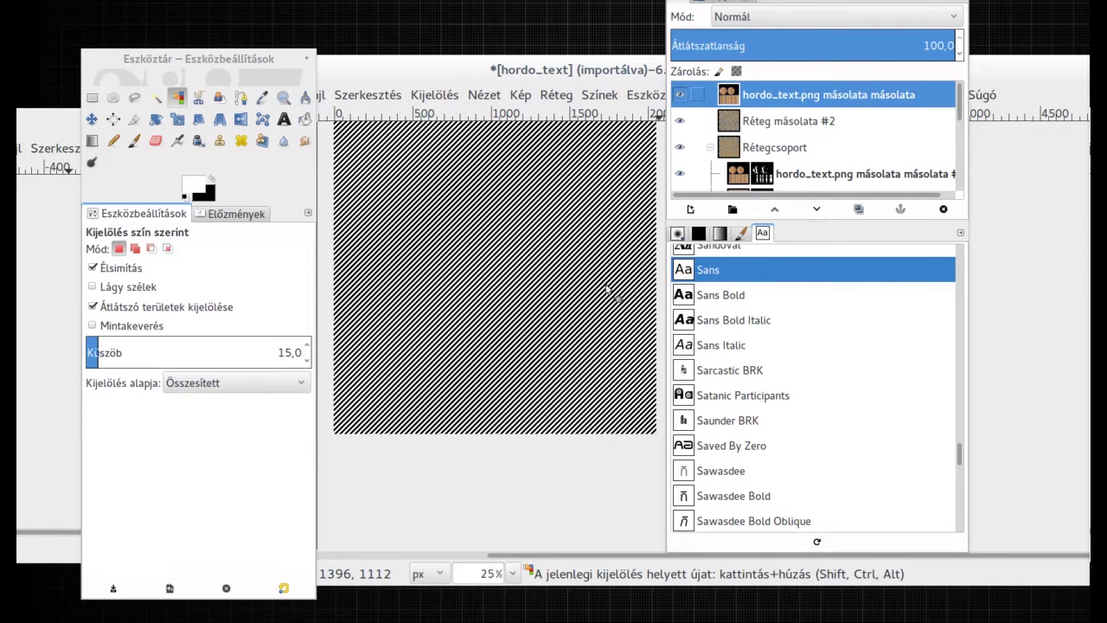
{"action": "scroll", "coordinate": [597, 260], "scroll_direction": "up", "scroll_amount": 2}
{"action": "scroll", "coordinate": [569, 235], "scroll_direction": "up", "scroll_amount": 1}
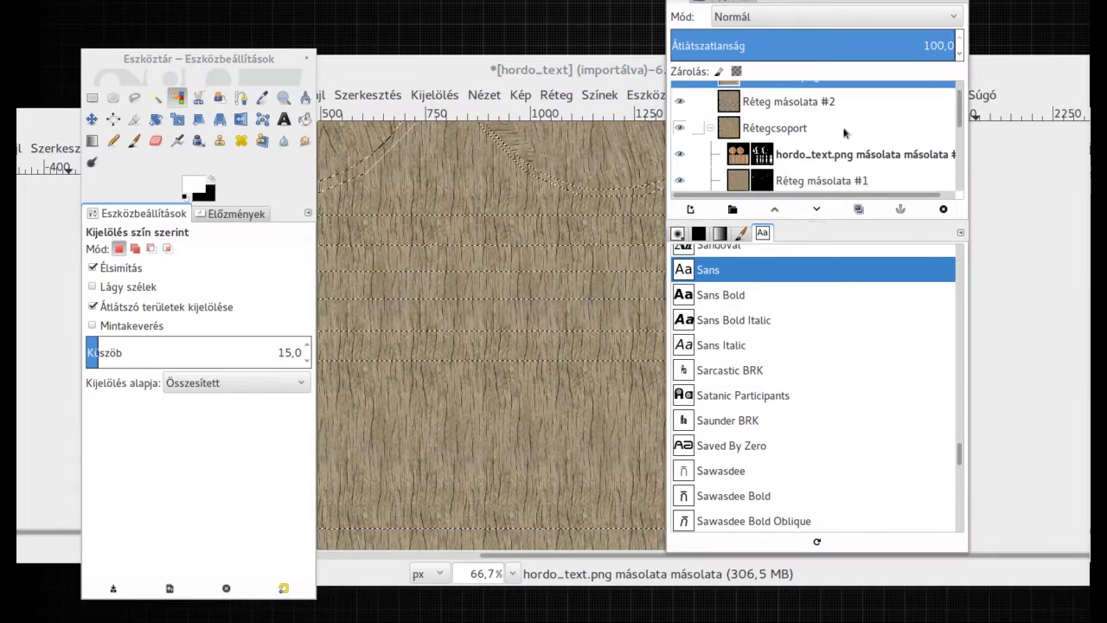
Step: Clear the selection, move the Réteg layer out of its group and merge the layers
{"action": "left_click", "coordinate": [435, 95]}
{"action": "left_click", "coordinate": [445, 135]}
{"action": "right_click", "coordinate": [822, 116]}
{"action": "left_click", "coordinate": [813, 110]}
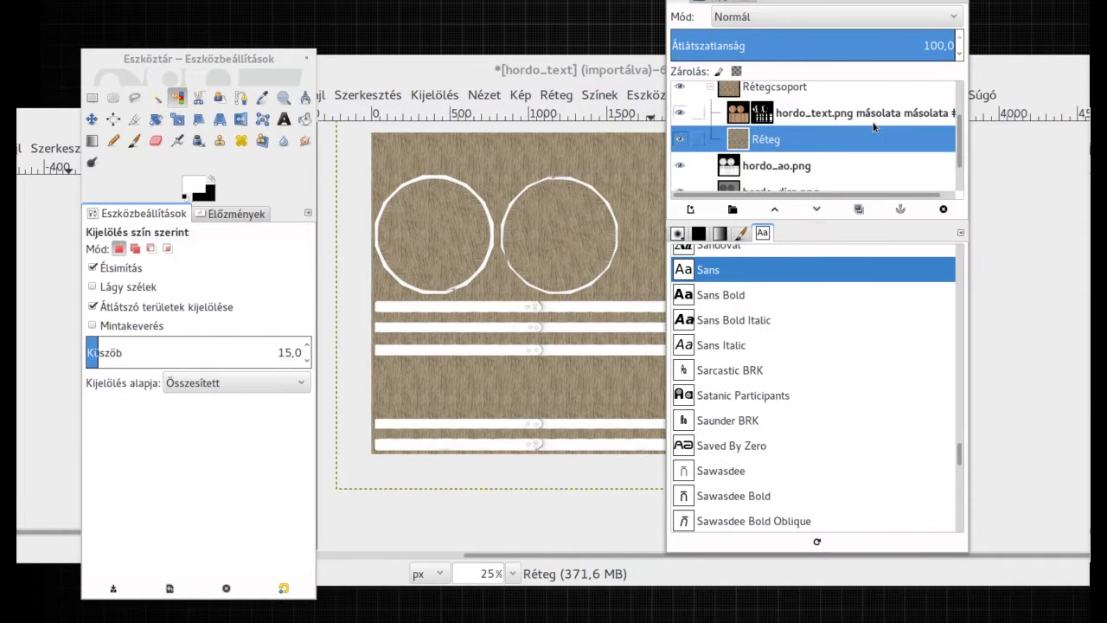
{"action": "left_click_drag", "start_coordinate": [769, 160], "coordinate": [770, 161]}
{"action": "right_click", "coordinate": [761, 112]}
{"action": "left_click", "coordinate": [818, 104]}
Step: Set the top barrel layer to Szín mode and add a mask to the second barrel copy
{"action": "left_click", "coordinate": [834, 16]}
{"action": "left_click", "coordinate": [752, 500]}
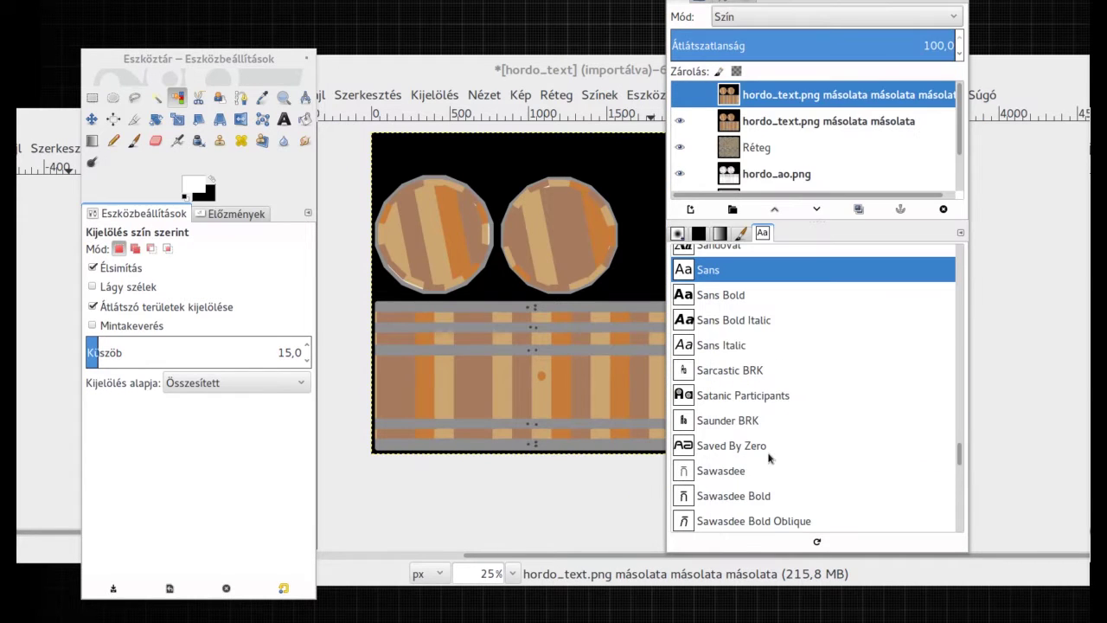
{"action": "left_click", "coordinate": [835, 17]}
{"action": "left_click", "coordinate": [828, 121]}
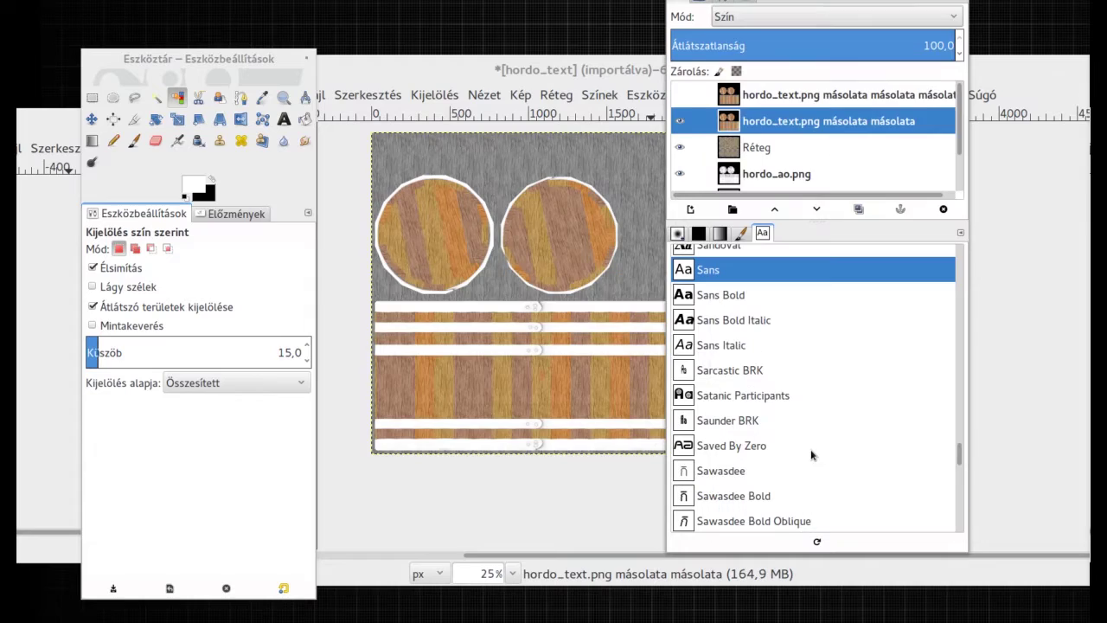
{"action": "scroll", "coordinate": [537, 318], "scroll_direction": "up", "scroll_amount": 5}
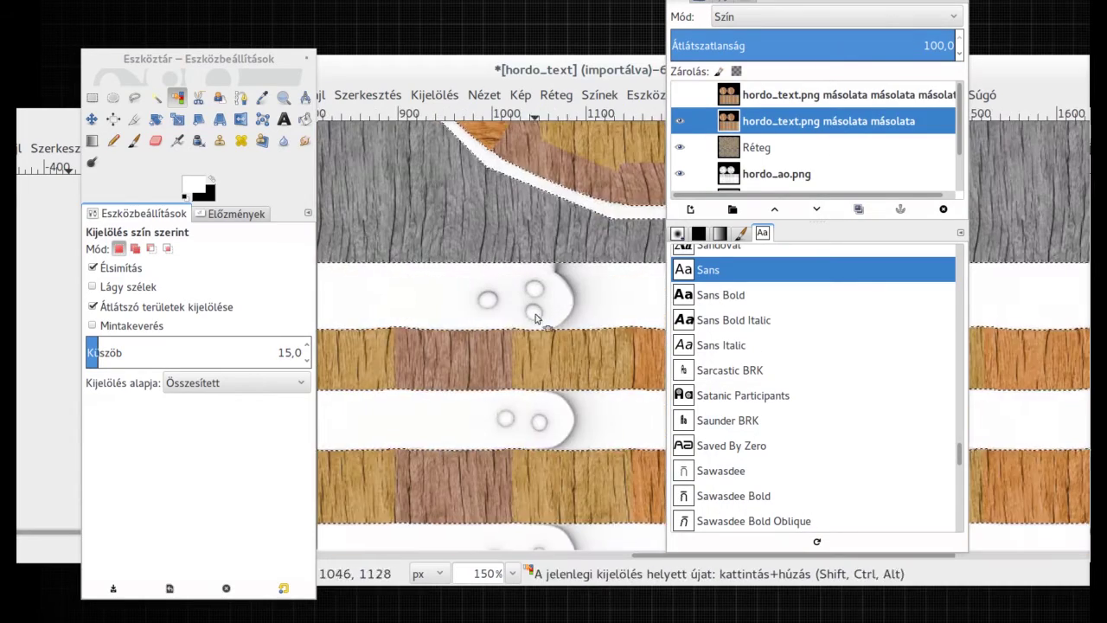
{"action": "scroll", "coordinate": [656, 440], "scroll_direction": "down", "scroll_amount": 4}
{"action": "left_click", "coordinate": [368, 95]}
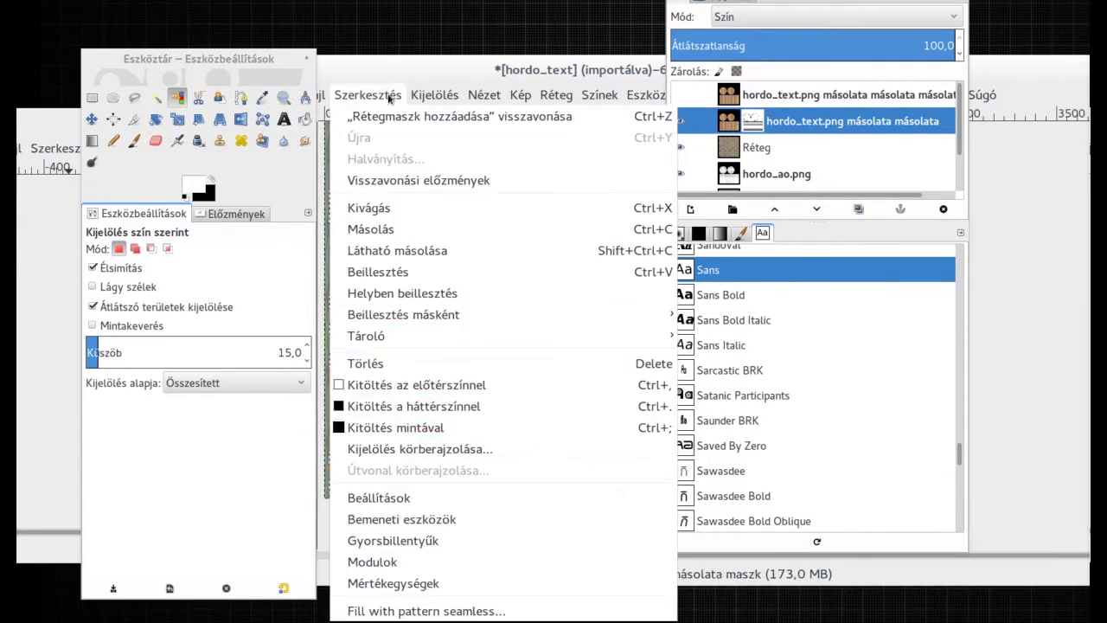
{"action": "left_click", "coordinate": [497, 267]}
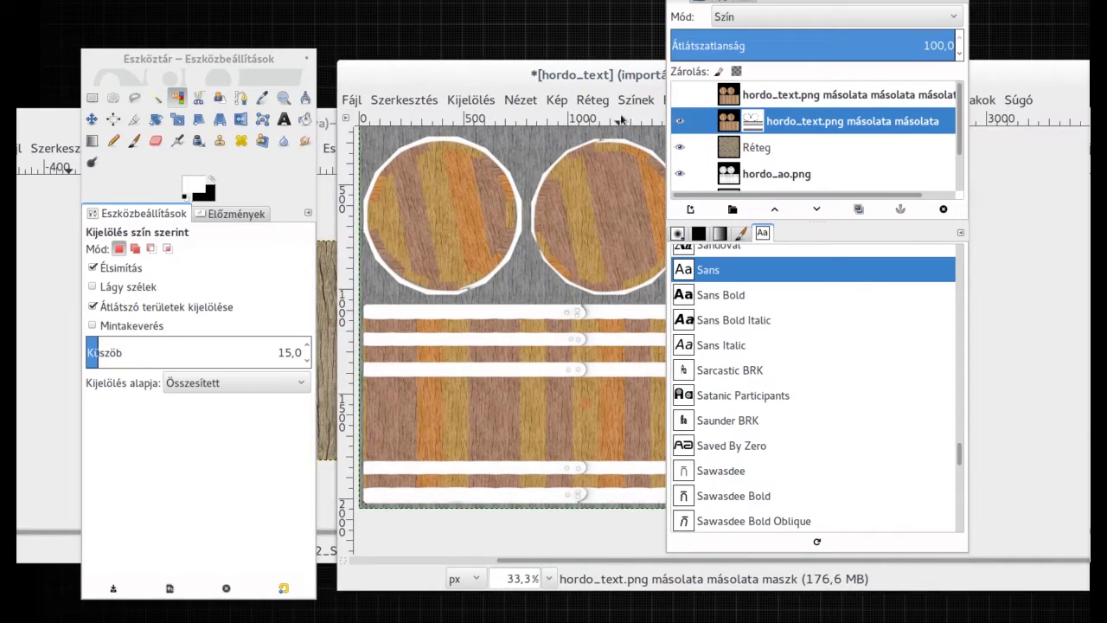
Step: Open MetalBare0020_S.jpg and scale it to 400x300
{"action": "key", "text": "ctrl+o"}
{"action": "double_click", "coordinate": [285, 282]}
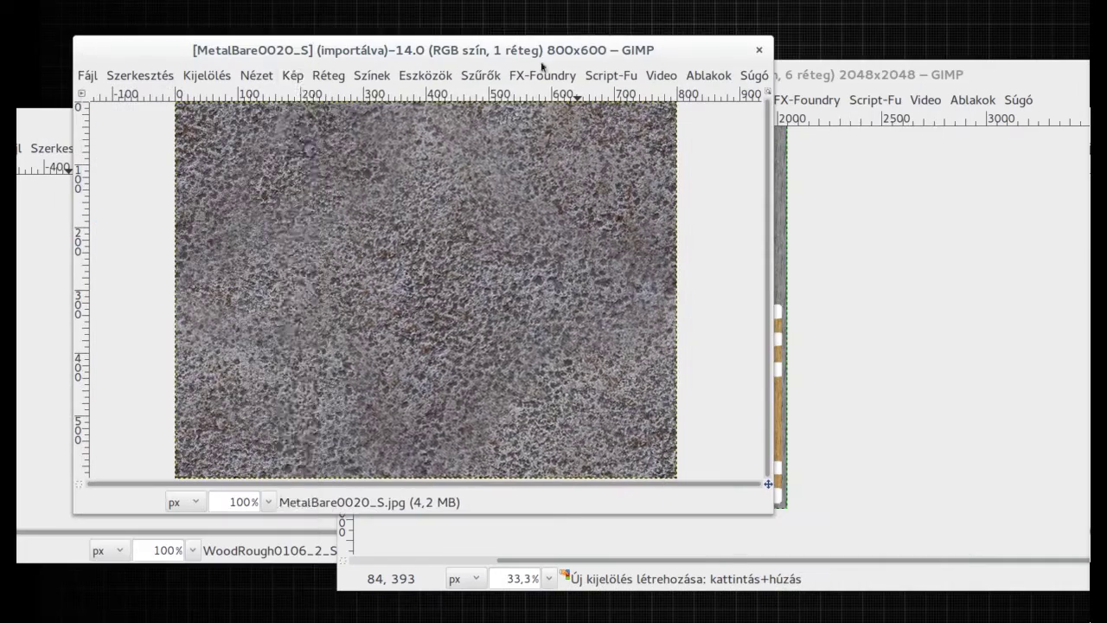
{"action": "left_click", "coordinate": [293, 75]}
{"action": "left_click", "coordinate": [366, 254]}
{"action": "key", "text": "Return"}
Step: Tile the metal to 800x600, copy it, and pattern-fill a new layer in hordo_text
{"action": "left_click", "coordinate": [481, 75]}
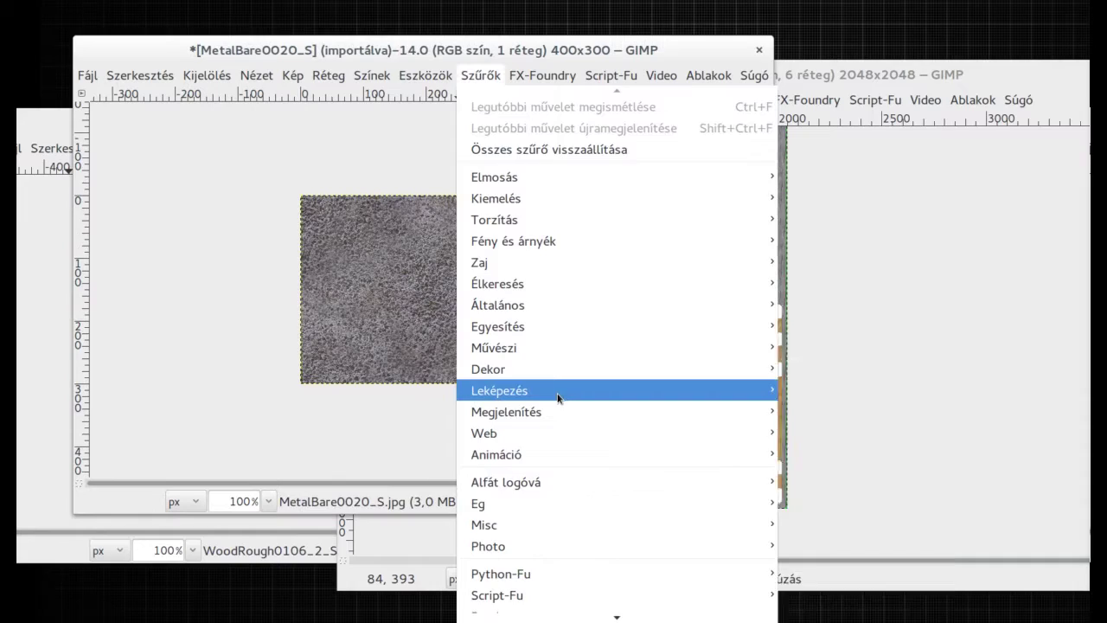
{"action": "left_click", "coordinate": [770, 367]}
{"action": "type", "text": "800"}
{"action": "left_click", "coordinate": [513, 298]}
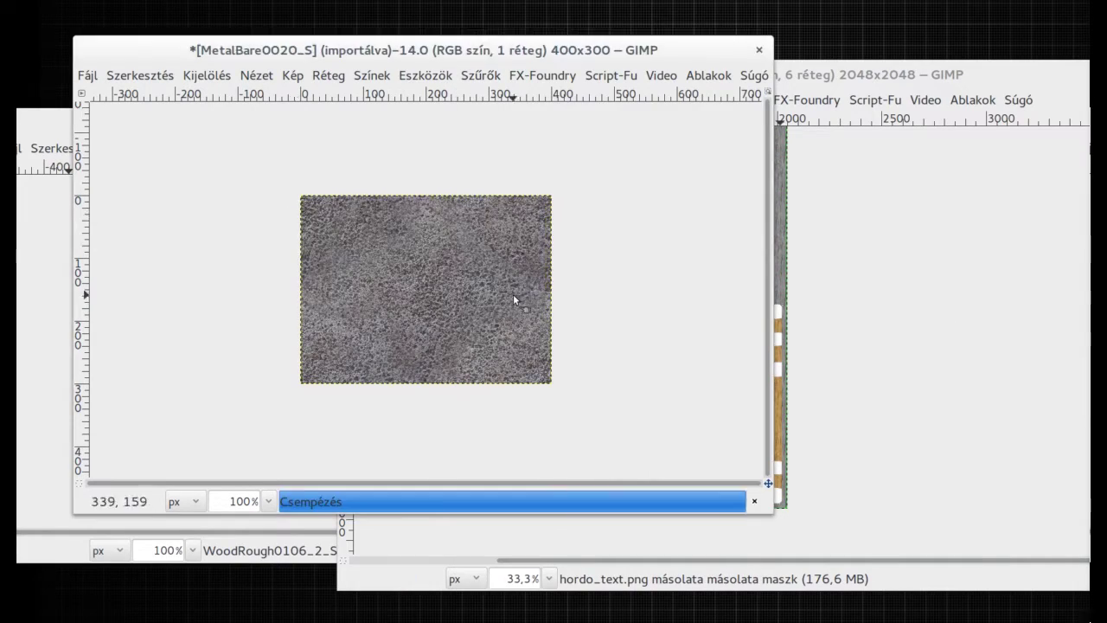
{"action": "left_click", "coordinate": [149, 150]}
{"action": "left_click", "coordinate": [130, 291]}
{"action": "left_click", "coordinate": [507, 296]}
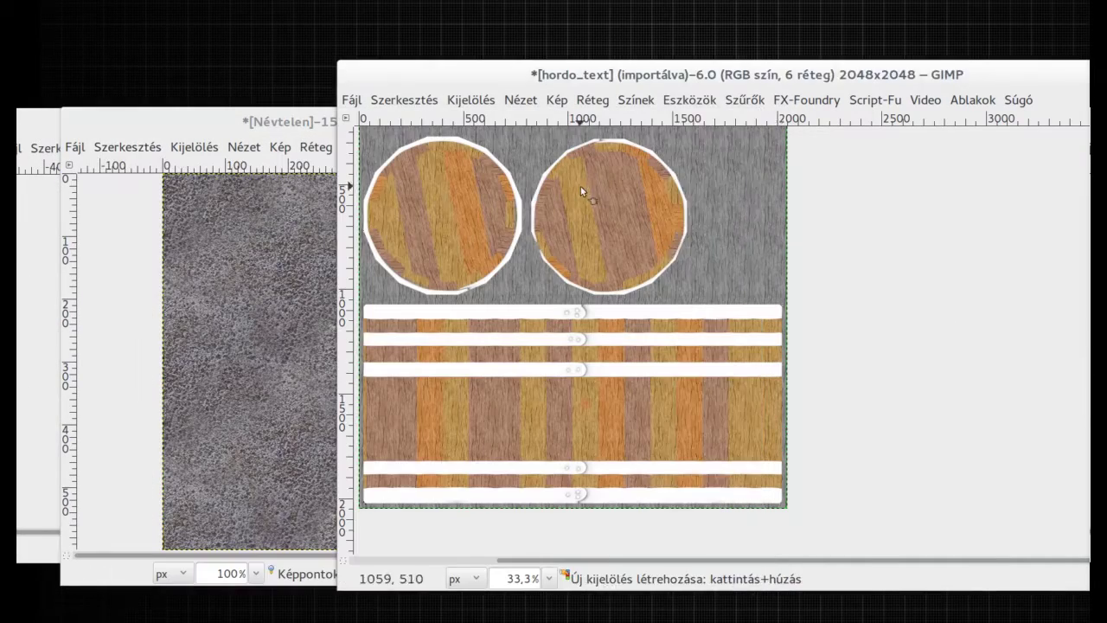
{"action": "key", "text": "ctrl+v"}
{"action": "left_click", "coordinate": [506, 297]}
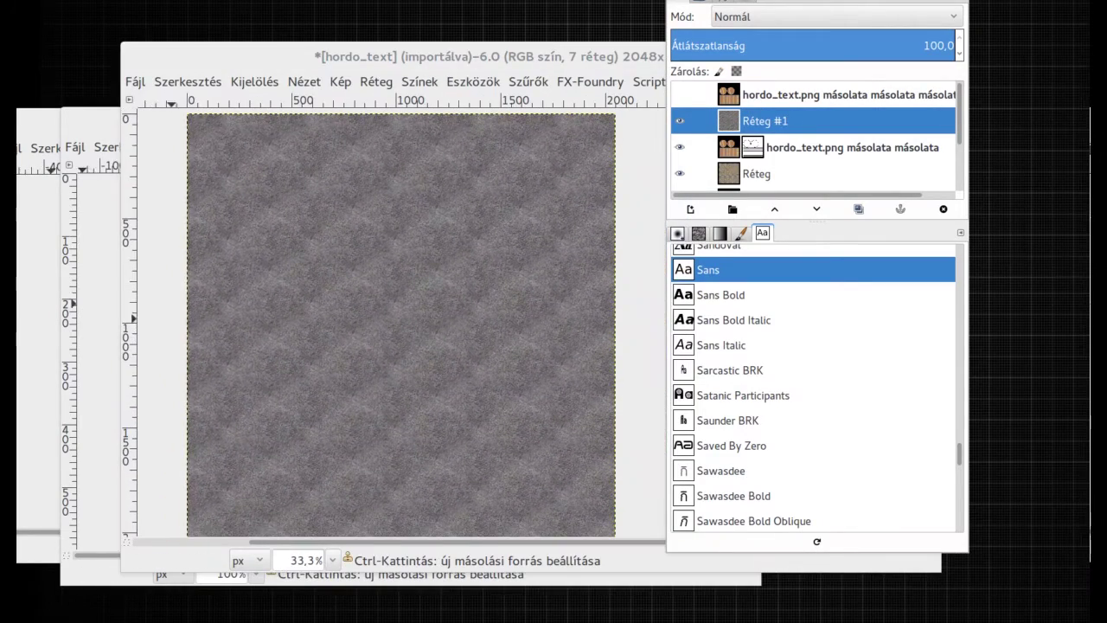
Step: Enlarge the Clone brush to about 148
{"action": "key", "text": "ctrl+b"}
{"action": "left_click_drag", "start_coordinate": [102, 332], "coordinate": [115, 333]}
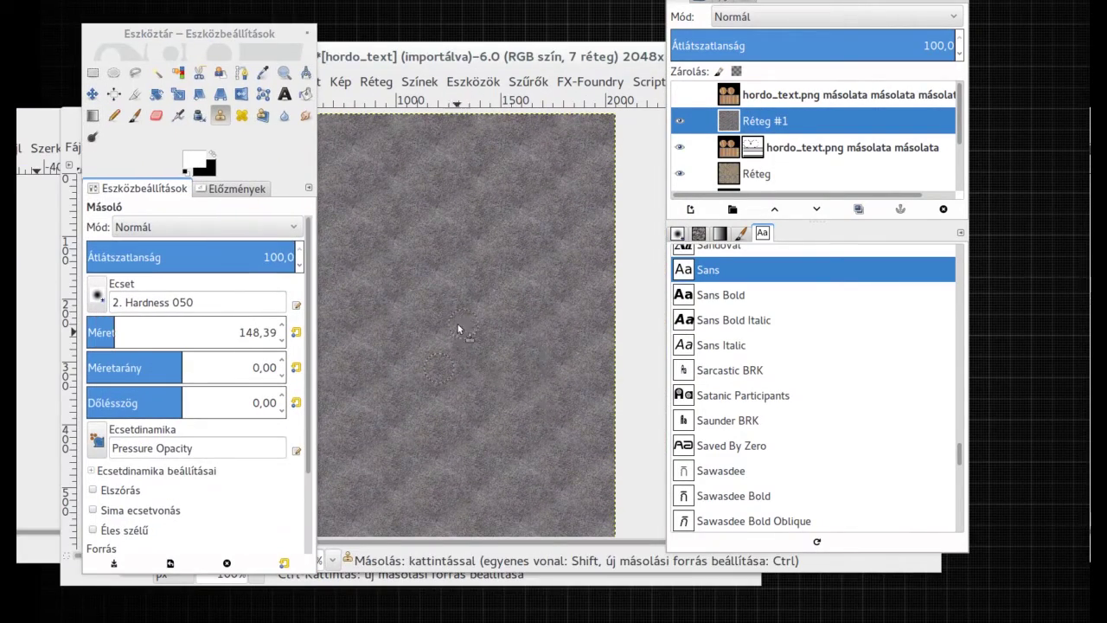
{"action": "scroll", "coordinate": [519, 338], "scroll_direction": "left", "scroll_amount": 5}
{"action": "scroll", "coordinate": [568, 310], "scroll_direction": "right", "scroll_amount": 5}
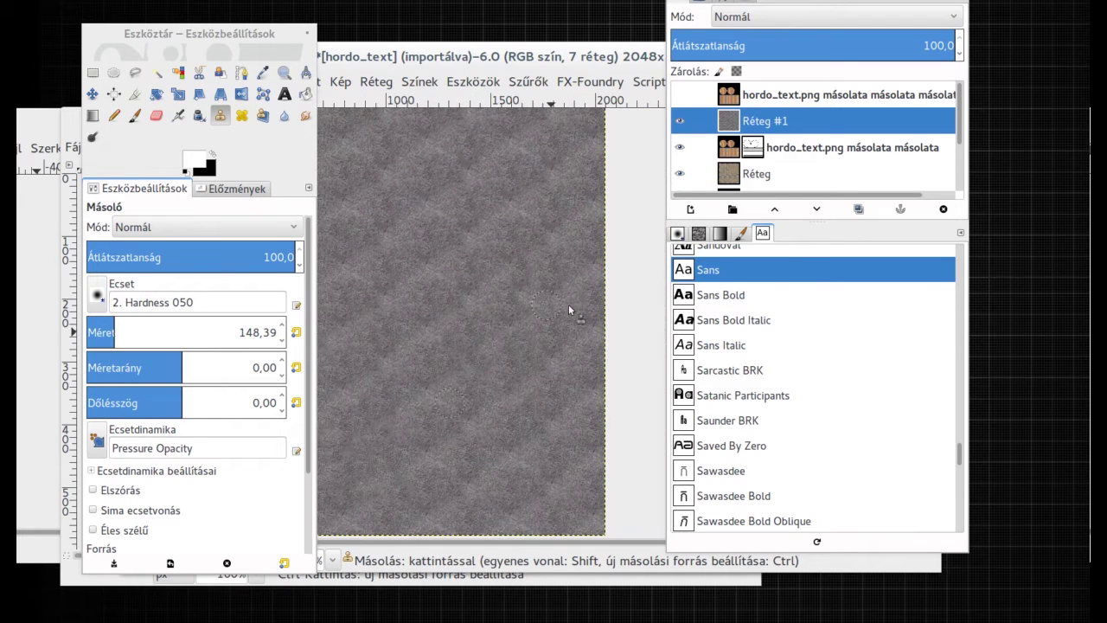
Step: Create Réteg #2, fill it with the copied tiled metal, and clone over tile seams
{"action": "left_click", "coordinate": [690, 209]}
{"action": "left_click", "coordinate": [647, 430]}
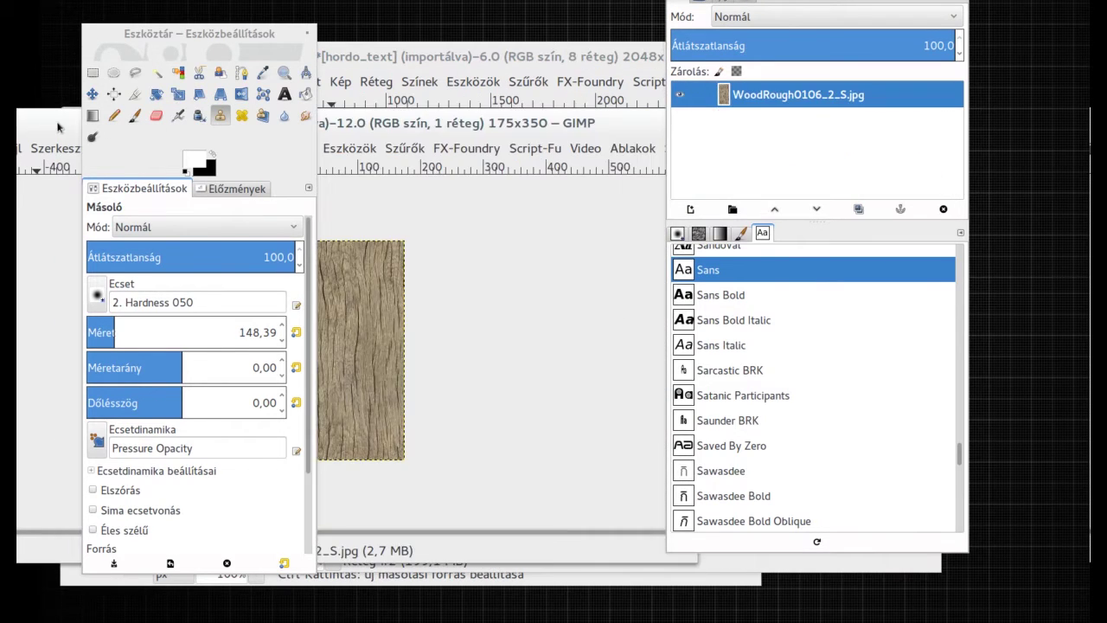
{"action": "left_click", "coordinate": [199, 574]}
{"action": "left_click", "coordinate": [363, 163]}
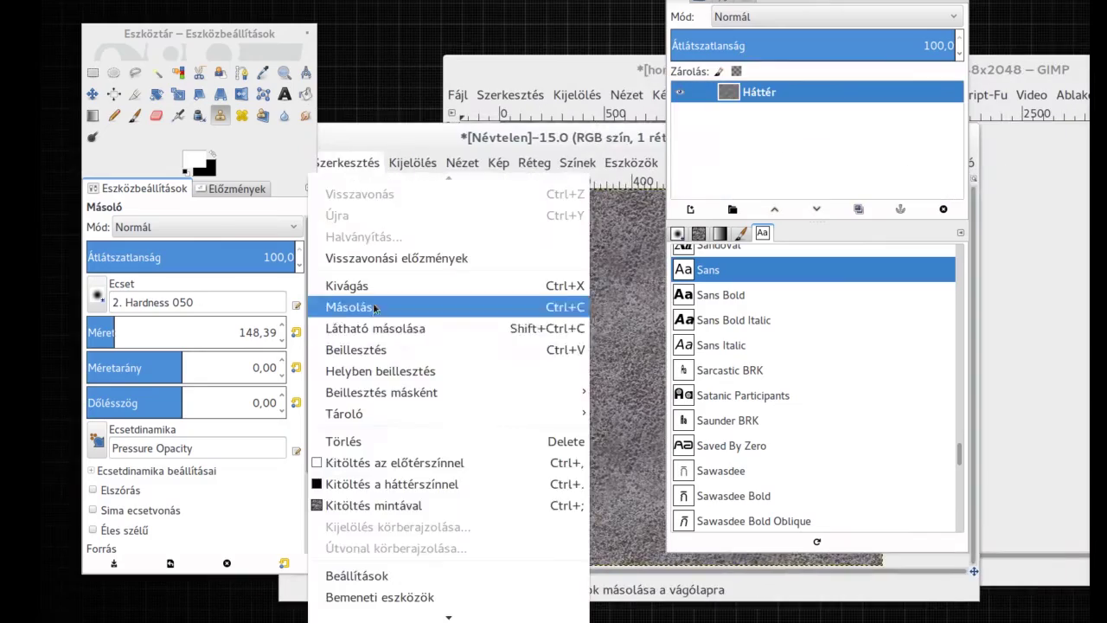
{"action": "left_click", "coordinate": [366, 442]}
{"action": "key", "text": "shift+b"}
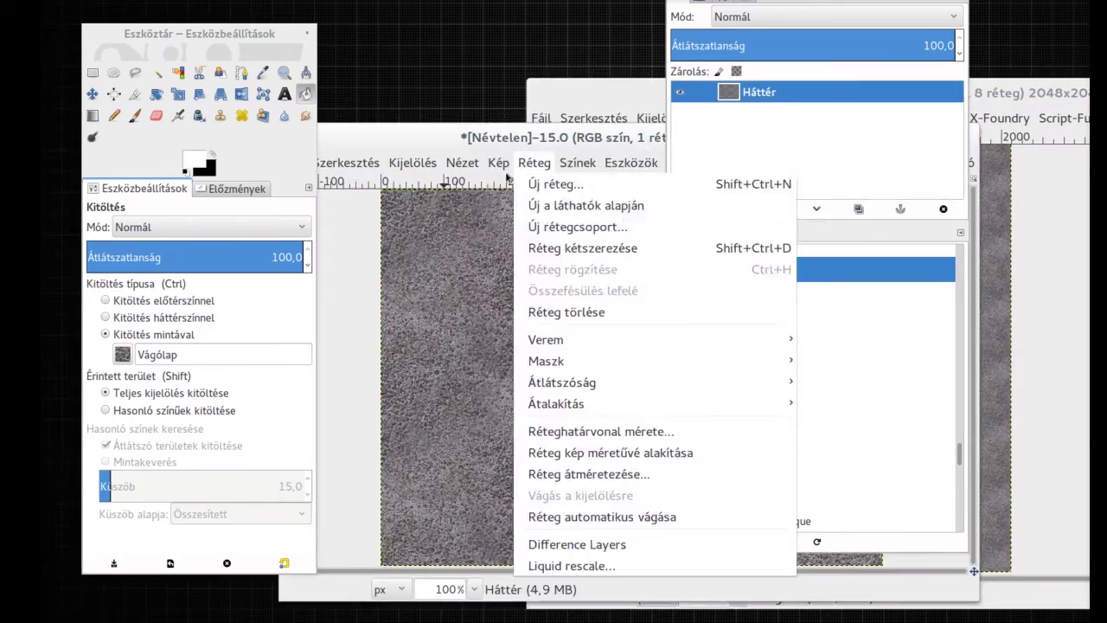
{"action": "key", "text": "c"}
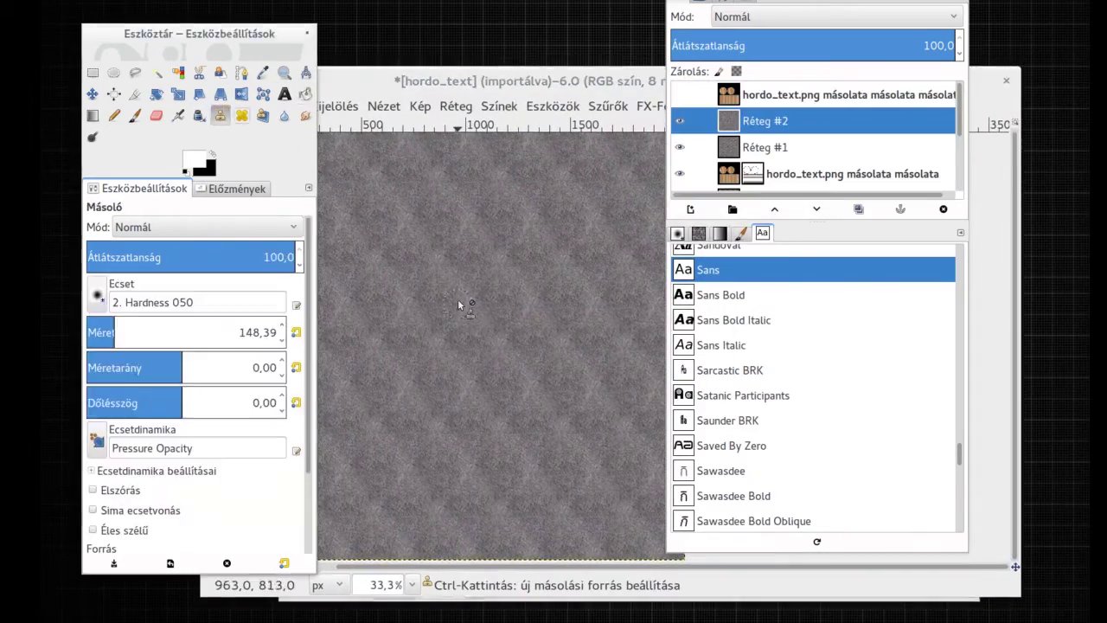
{"action": "key", "text": "Tab"}
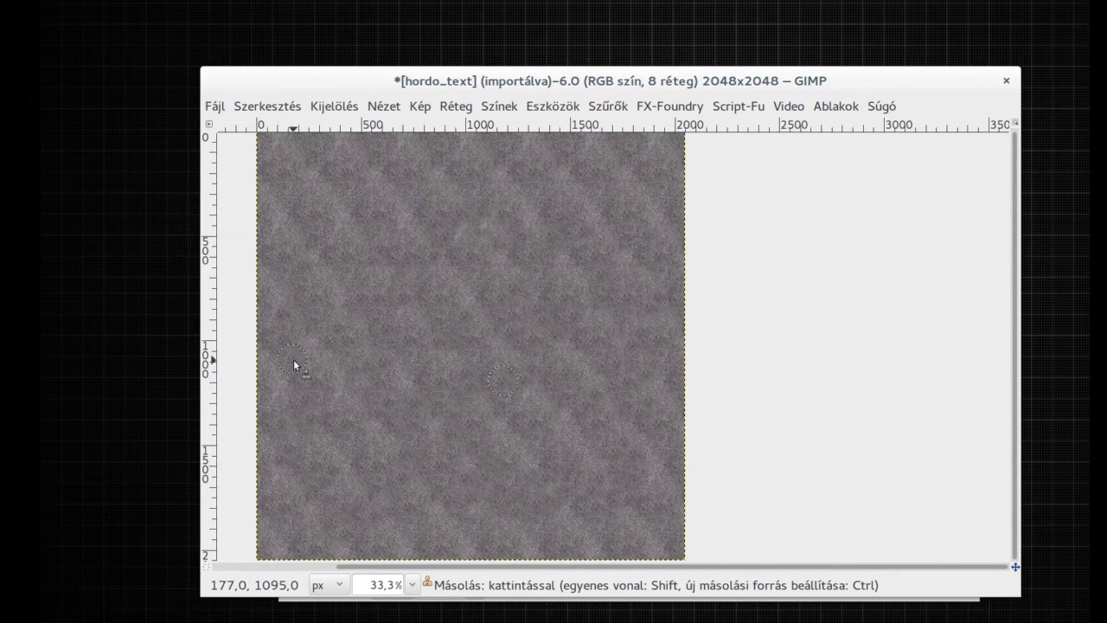
{"action": "key", "text": "ctrl+l"}
Step: Give Réteg #2 a black mask and render Difference Clouds into it
{"action": "right_click", "coordinate": [789, 121]}
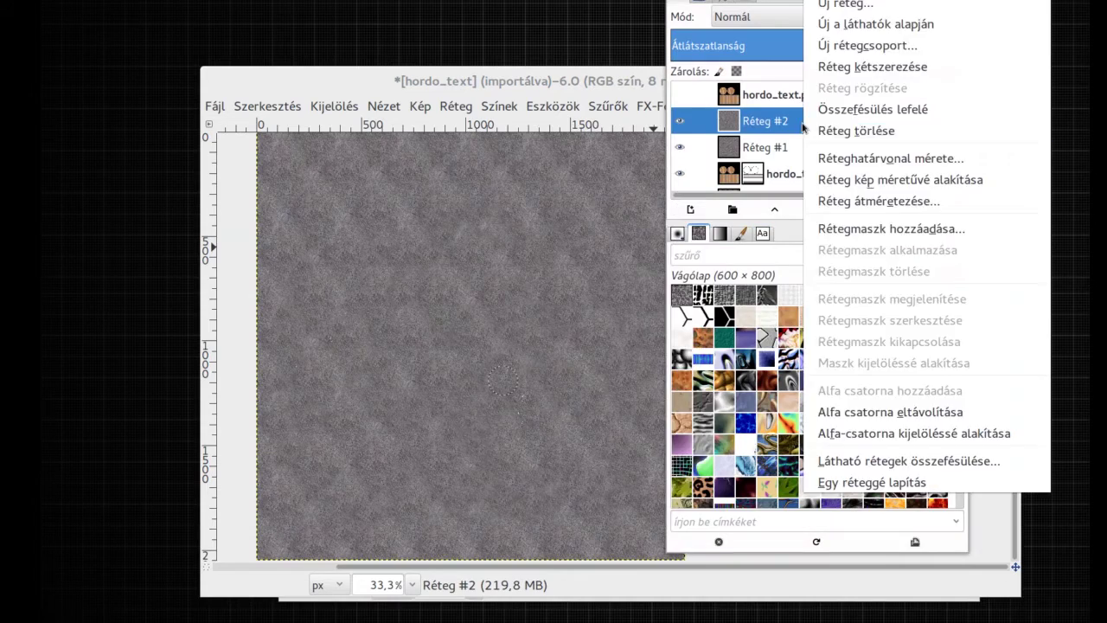
{"action": "left_click", "coordinate": [865, 228]}
{"action": "left_click", "coordinate": [655, 445]}
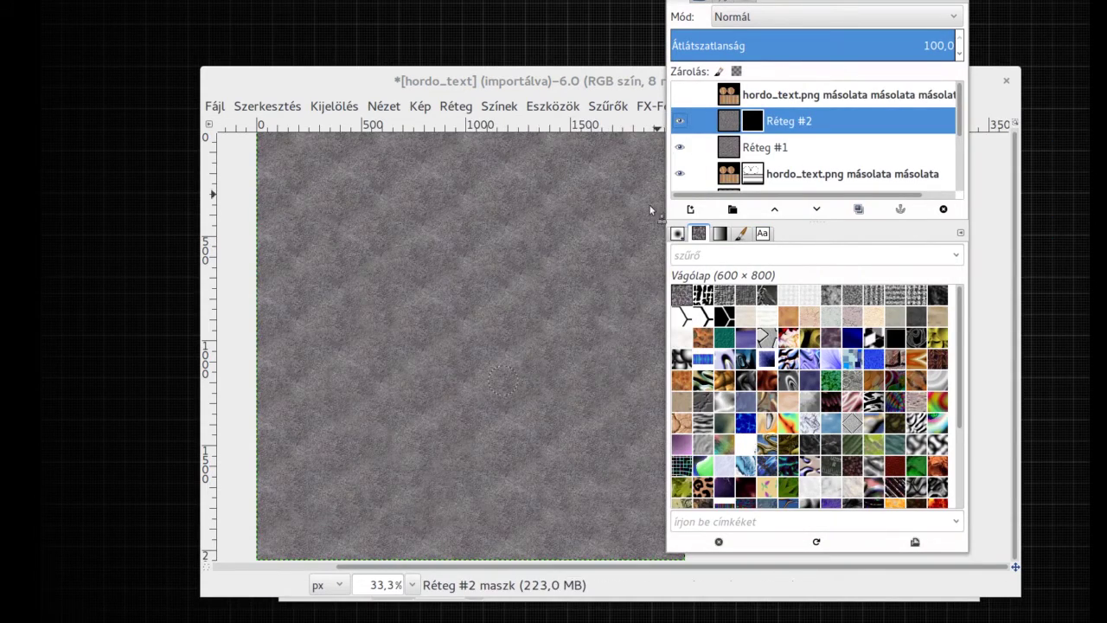
{"action": "left_click", "coordinate": [765, 147]}
{"action": "key", "text": "minus"}
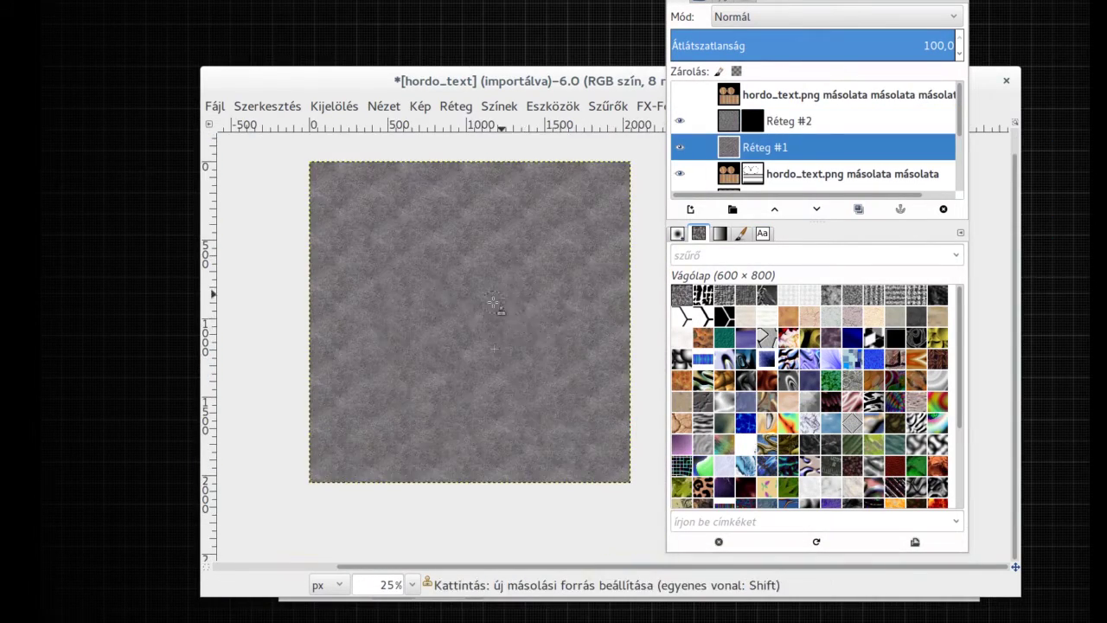
{"action": "left_click", "coordinate": [608, 106]}
{"action": "mouse_move", "coordinate": [627, 442]}
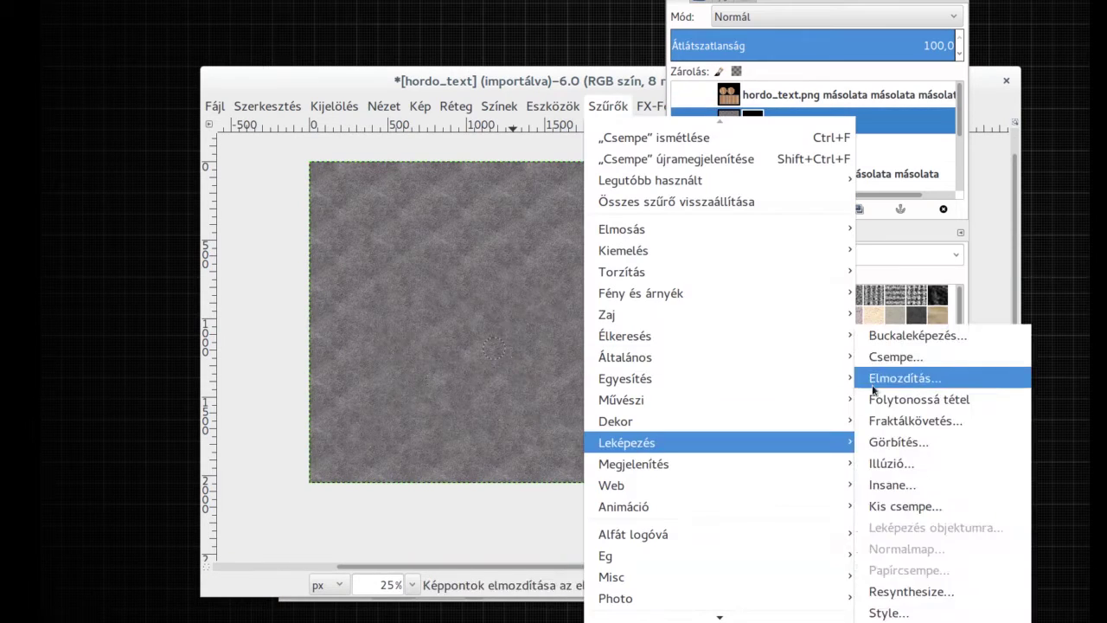
{"action": "left_click", "coordinate": [797, 415]}
{"action": "left_click", "coordinate": [905, 456]}
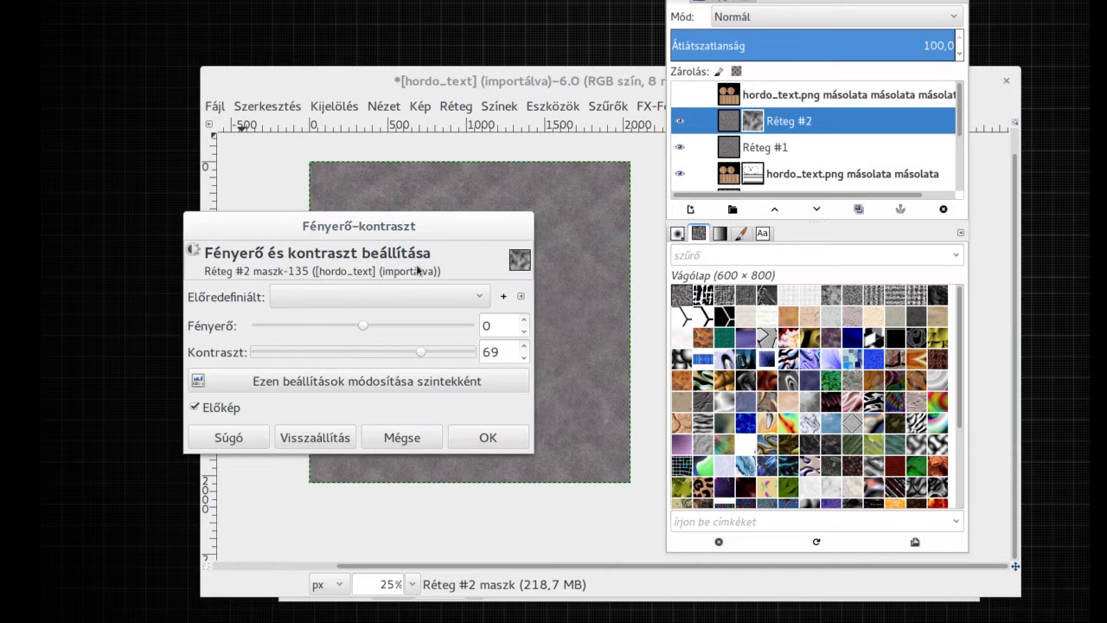
Step: Boost the cloud mask's contrast, merge Réteg #2 down, and add a hoop-shaped mask to Réteg #1
{"action": "left_click_drag", "start_coordinate": [418, 271], "coordinate": [435, 408]}
{"action": "left_click_drag", "start_coordinate": [380, 464], "coordinate": [397, 466]}
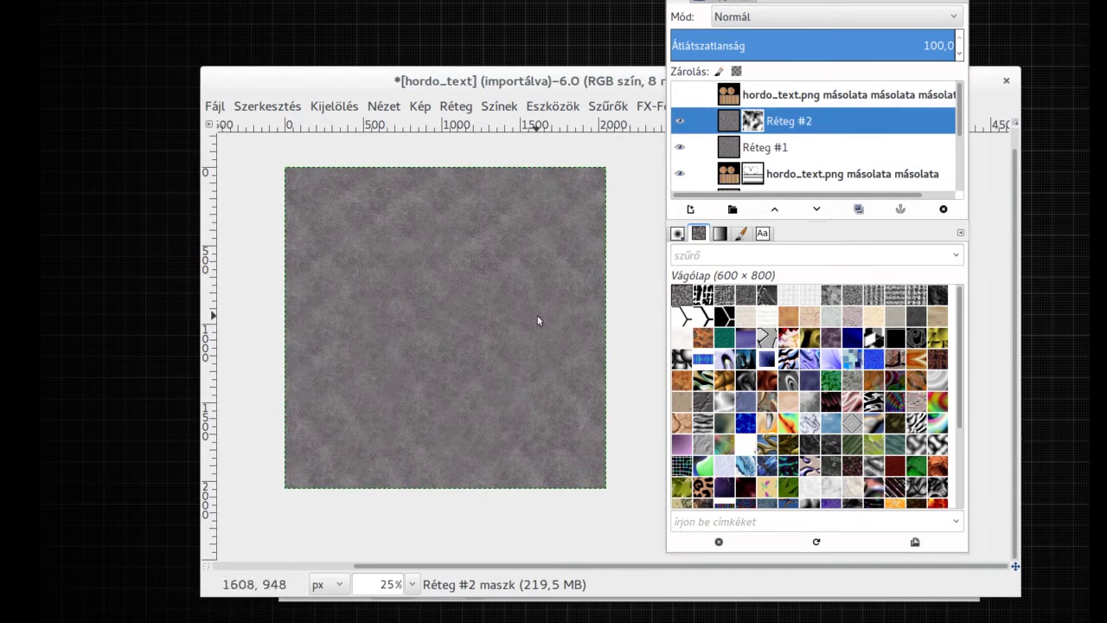
{"action": "right_click", "coordinate": [779, 121]}
{"action": "left_click", "coordinate": [828, 106]}
{"action": "key", "text": "ctrl+z"}
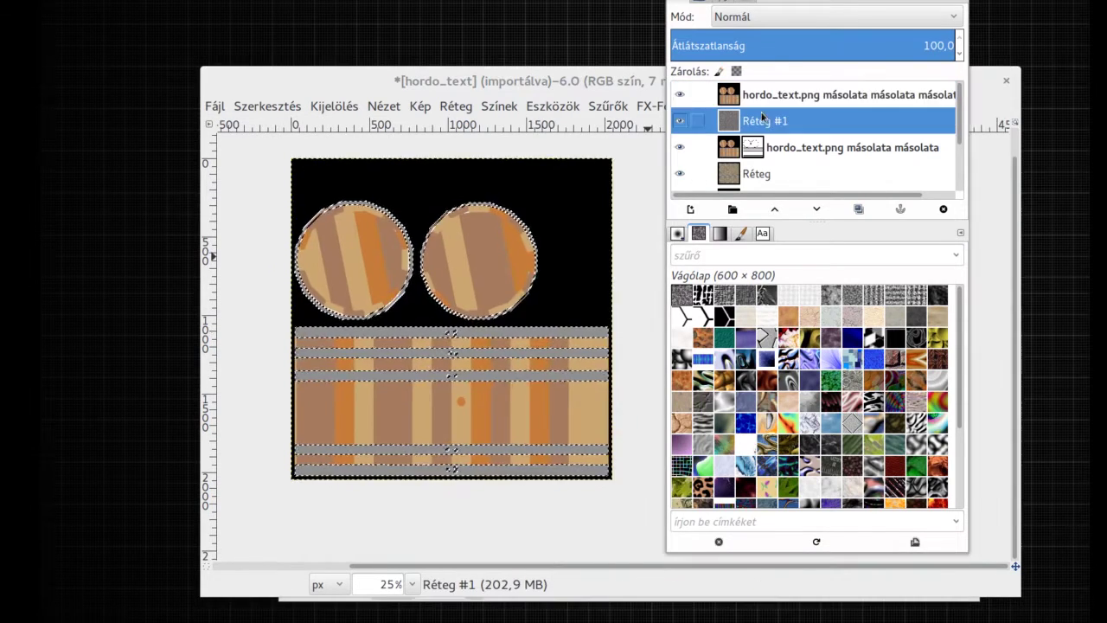
{"action": "left_click", "coordinate": [666, 445]}
Step: Invert the mask on Réteg #1 and zoom in to check it
{"action": "left_click", "coordinate": [499, 106]}
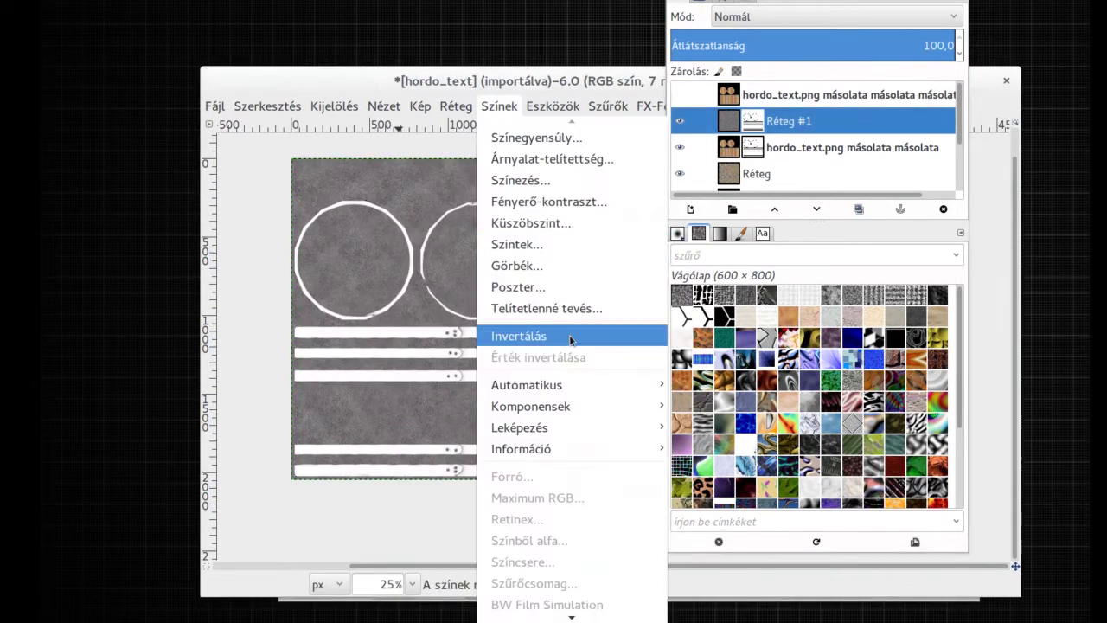
{"action": "left_click", "coordinate": [574, 334]}
{"action": "key", "text": "2"}
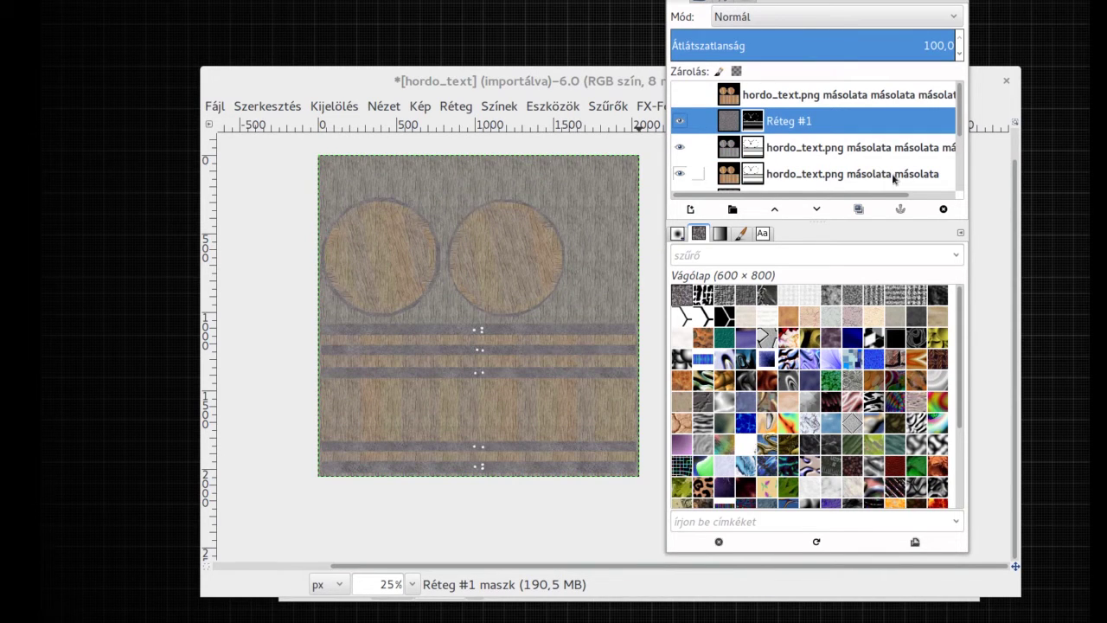
Step: Set the texture copy layer to Sötétítés mode at 25.6 opacity
{"action": "left_click", "coordinate": [762, 150]}
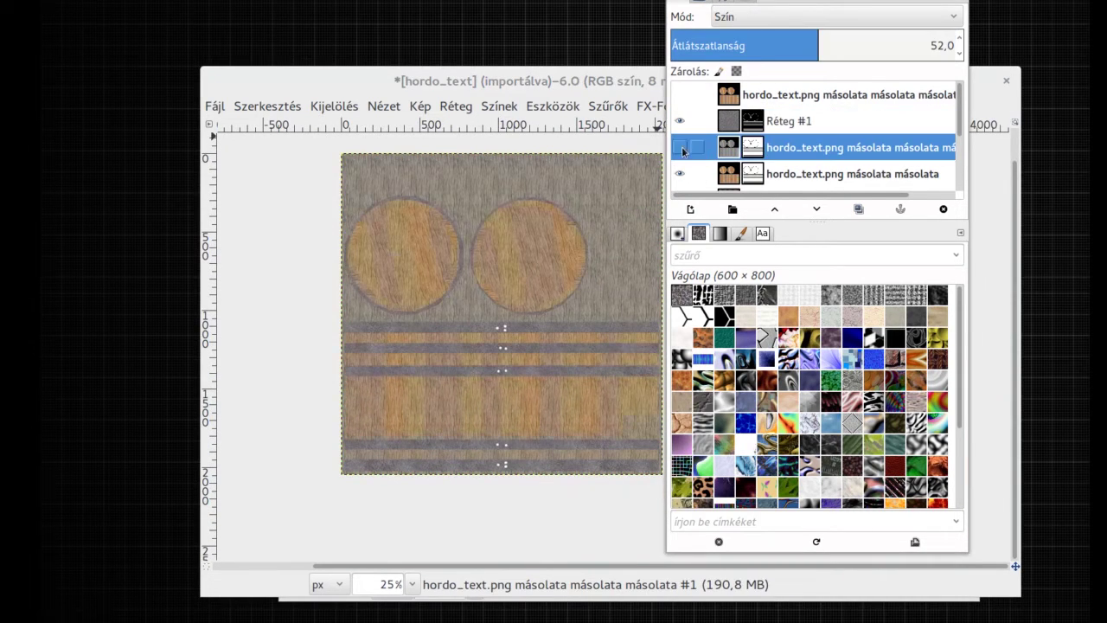
{"action": "scroll", "coordinate": [830, 16], "scroll_direction": "down", "scroll_amount": 1}
{"action": "scroll", "coordinate": [709, 153], "scroll_direction": "down", "scroll_amount": 1}
{"action": "scroll", "coordinate": [790, 40], "scroll_direction": "up", "scroll_amount": 1}
{"action": "scroll", "coordinate": [788, 17], "scroll_direction": "up", "scroll_amount": 3}
{"action": "scroll", "coordinate": [789, 16], "scroll_direction": "up", "scroll_amount": 7}
{"action": "scroll", "coordinate": [788, 17], "scroll_direction": "down", "scroll_amount": 2}
{"action": "scroll", "coordinate": [789, 17], "scroll_direction": "down", "scroll_amount": 3}
{"action": "left_click", "coordinate": [742, 46]}
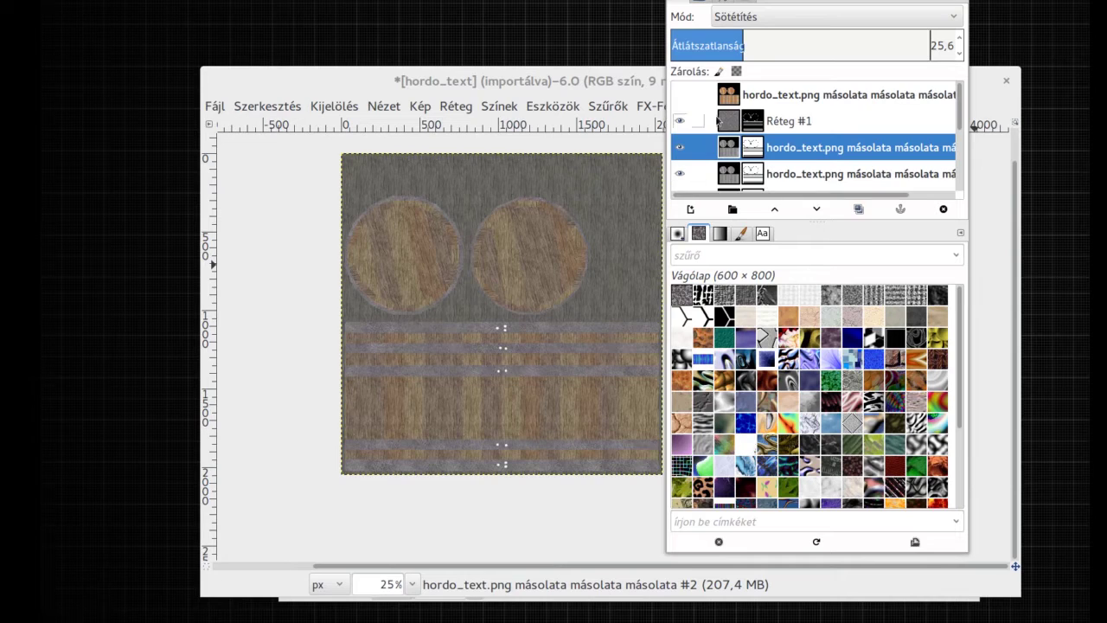
{"action": "scroll", "coordinate": [510, 242], "scroll_direction": "up", "scroll_amount": 3}
{"action": "scroll", "coordinate": [510, 243], "scroll_direction": "up", "scroll_amount": 2}
Step: Add a new layer, Réteg #2, above Réteg #1
{"action": "left_click", "coordinate": [810, 94]}
{"action": "left_click", "coordinate": [810, 121]}
{"action": "left_click", "coordinate": [691, 208]}
{"action": "left_click", "coordinate": [647, 427]}
Step: Open MetalBare0005_S.jpg, scale it to 200×150 and copy it
{"action": "left_click", "coordinate": [268, 106]}
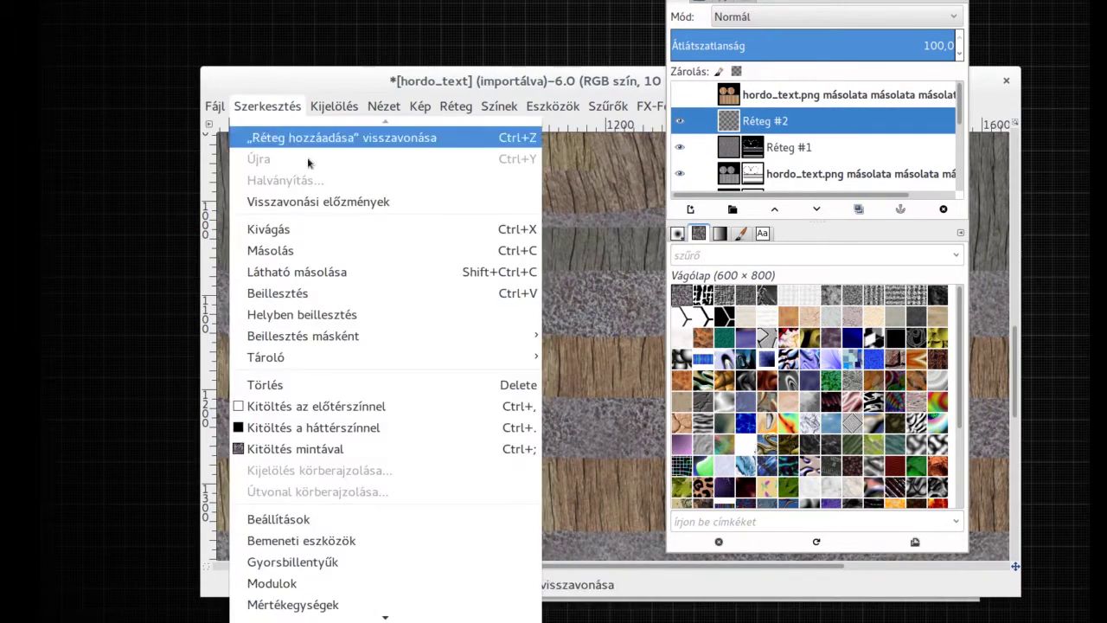
{"action": "left_click", "coordinate": [247, 168]}
{"action": "key", "text": "Return"}
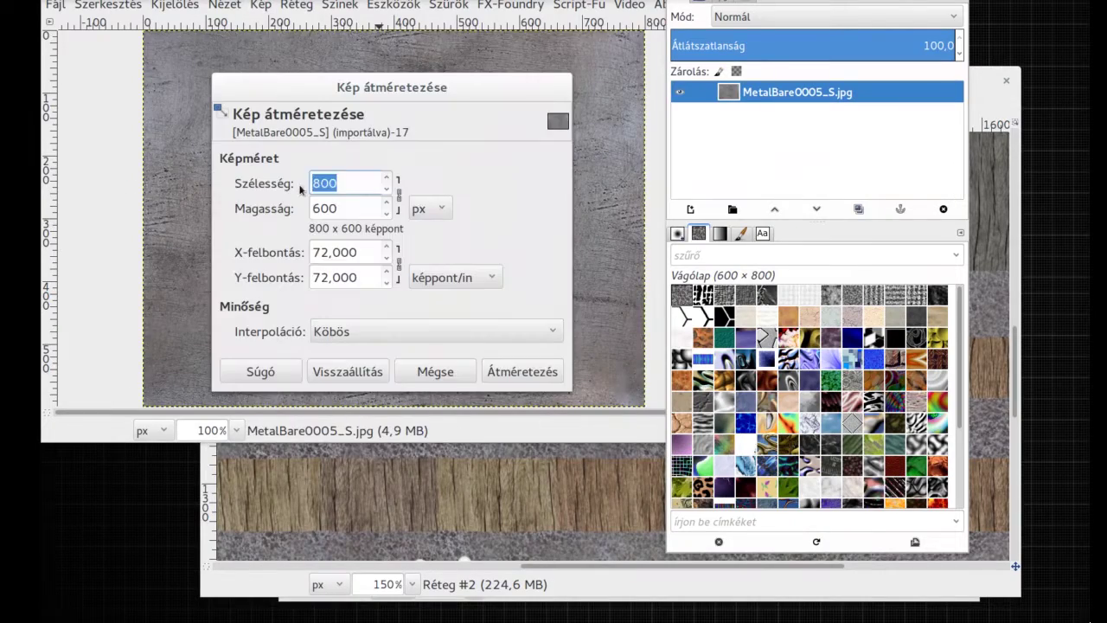
{"action": "left_click", "coordinate": [521, 371]}
{"action": "key", "text": "ctrl+c"}
Step: Pattern-fill Réteg #2 with the metal, select the rivet dots by colour, and hide the colour map layer
{"action": "left_click", "coordinate": [383, 157]}
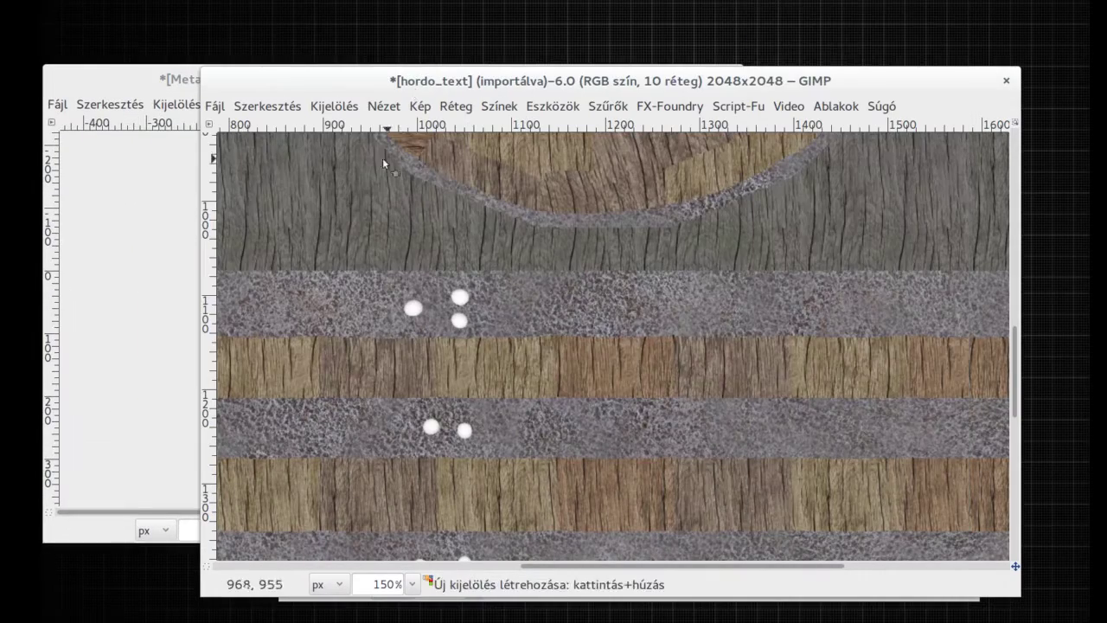
{"action": "left_click", "coordinate": [463, 337]}
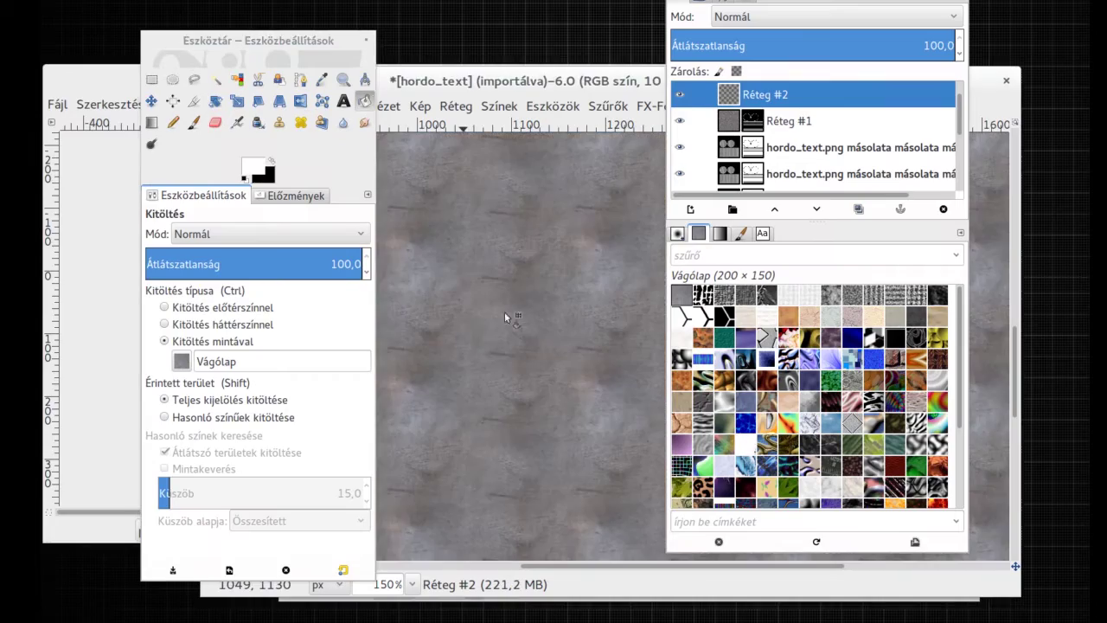
{"action": "key", "text": "shift+o"}
{"action": "left_click", "coordinate": [416, 307]}
{"action": "left_click", "coordinate": [831, 94]}
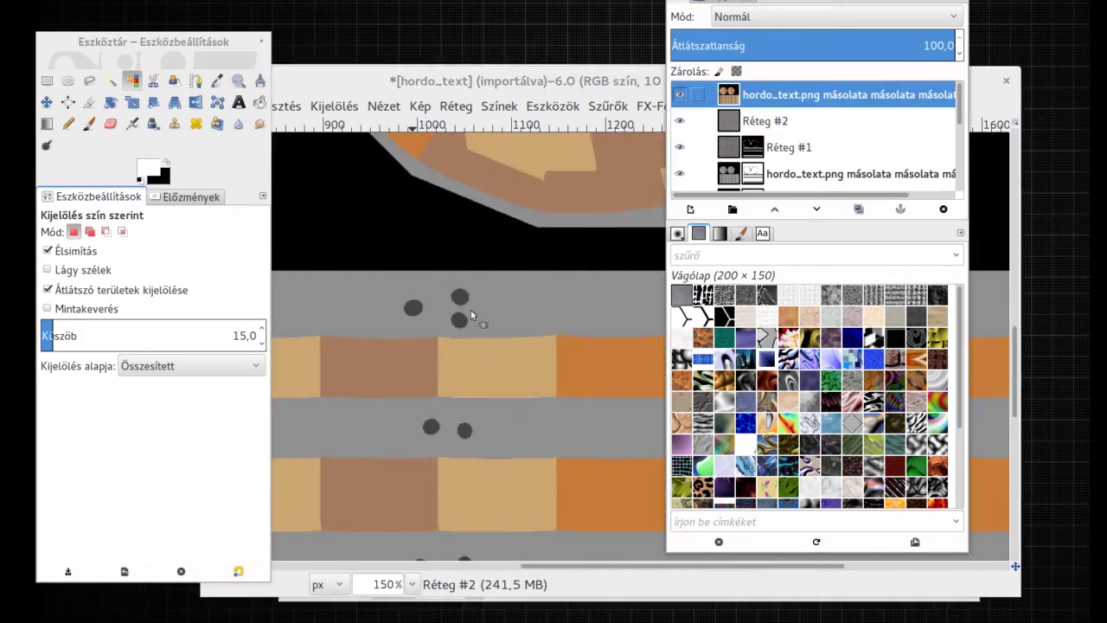
{"action": "left_click", "coordinate": [680, 94]}
Step: Add a black layer mask to Réteg #2
{"action": "right_click", "coordinate": [778, 122]}
{"action": "left_click", "coordinate": [853, 228]}
{"action": "left_click", "coordinate": [525, 340]}
{"action": "scroll", "coordinate": [433, 338], "scroll_direction": "up", "scroll_amount": 2}
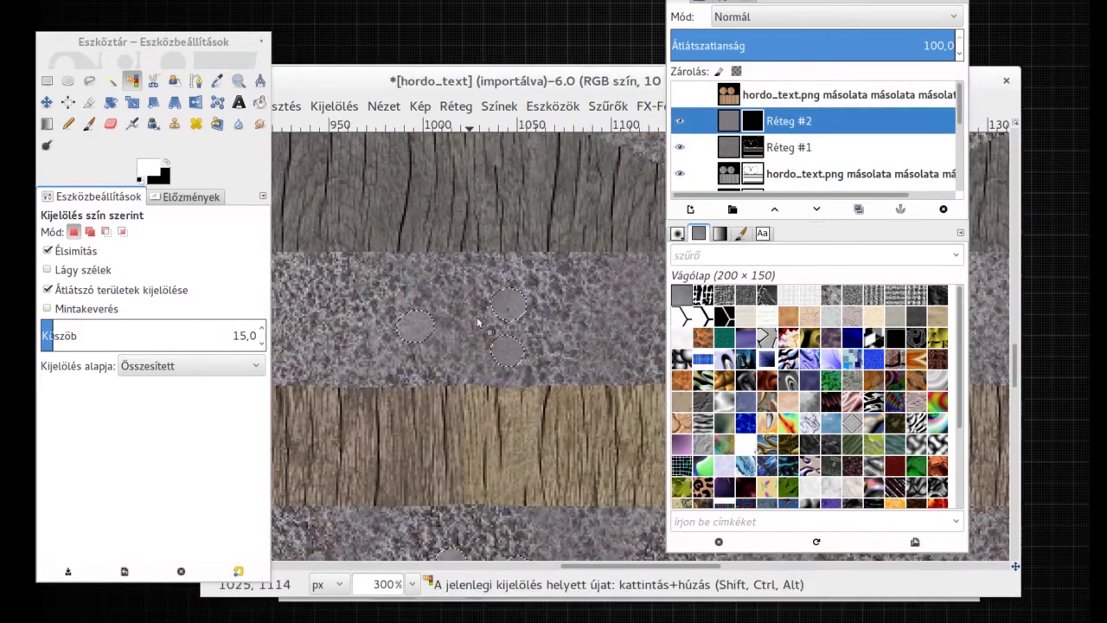
{"action": "scroll", "coordinate": [813, 147], "scroll_direction": "down", "scroll_amount": 2}
Step: Raise the hordo_ao.png másolata layer above Réteg #2 and set it to Szorzás
{"action": "left_click", "coordinate": [779, 142]}
{"action": "left_click", "coordinate": [777, 210]}
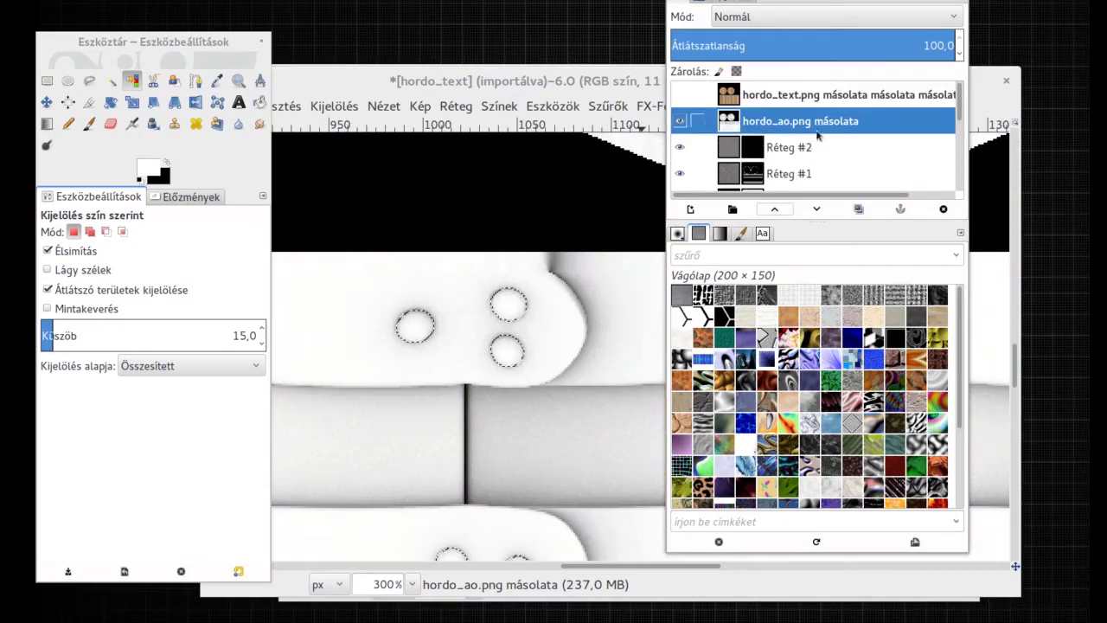
{"action": "scroll", "coordinate": [526, 321], "scroll_direction": "down", "scroll_amount": 2}
{"action": "scroll", "coordinate": [519, 328], "scroll_direction": "down", "scroll_amount": 3}
{"action": "scroll", "coordinate": [475, 334], "scroll_direction": "up", "scroll_amount": 4}
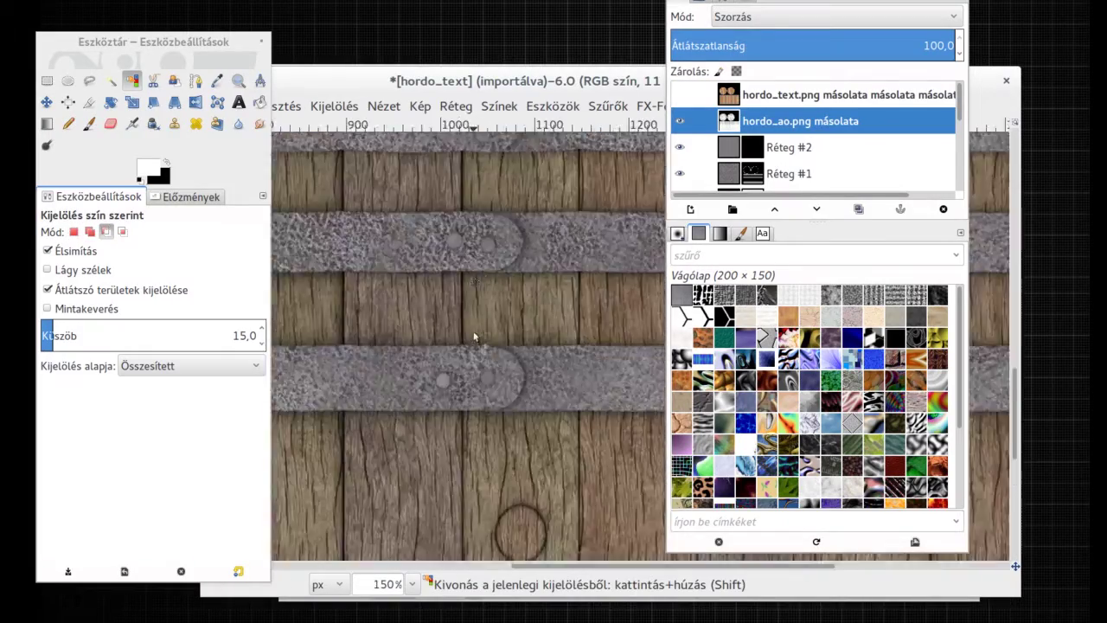
{"action": "scroll", "coordinate": [529, 330], "scroll_direction": "down", "scroll_amount": 1}
{"action": "scroll", "coordinate": [484, 346], "scroll_direction": "up", "scroll_amount": 1}
{"action": "scroll", "coordinate": [462, 358], "scroll_direction": "down", "scroll_amount": 2}
{"action": "scroll", "coordinate": [449, 346], "scroll_direction": "up", "scroll_amount": 2}
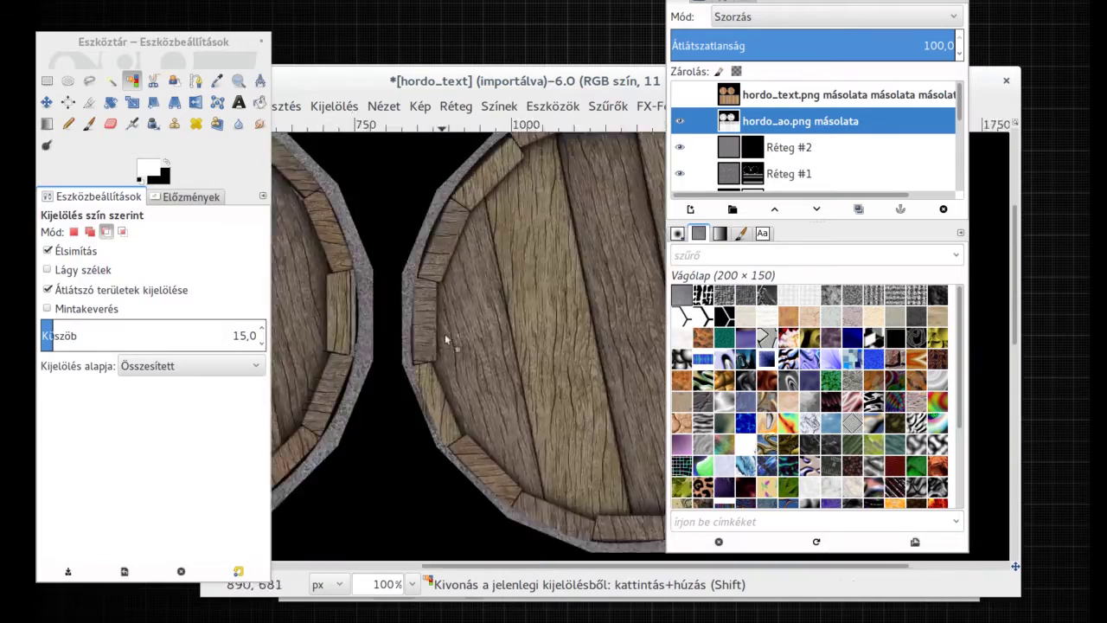
{"action": "scroll", "coordinate": [467, 294], "scroll_direction": "down", "scroll_amount": 3}
Step: Save the texture as hordo_text.xcf and duplicate the occlusion layer
{"action": "key", "text": "ctrl+s"}
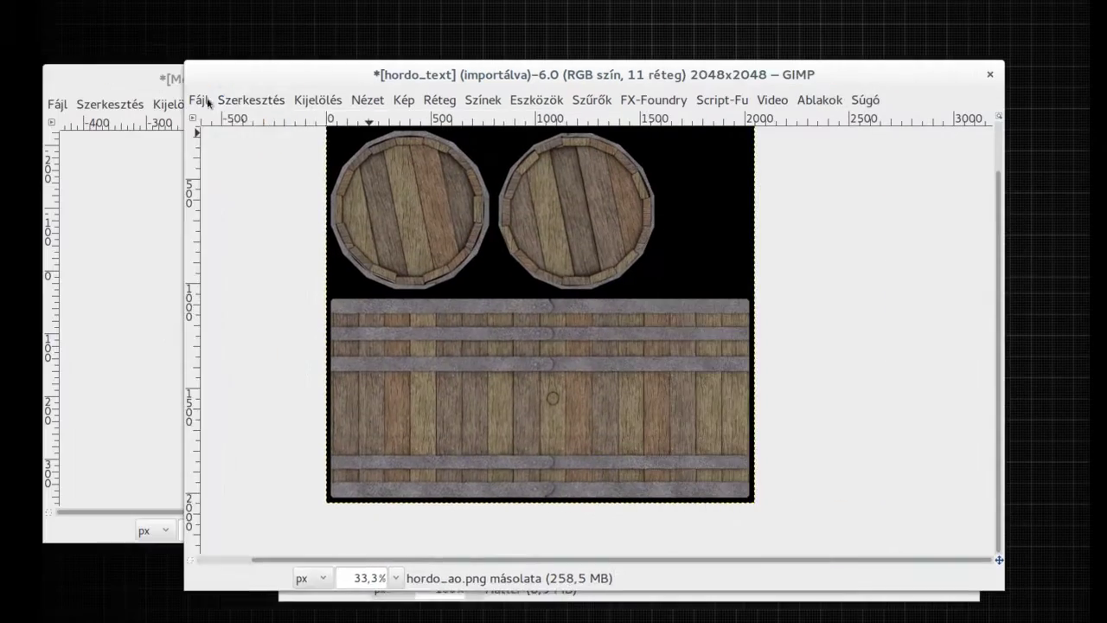
{"action": "left_click", "coordinate": [741, 533]}
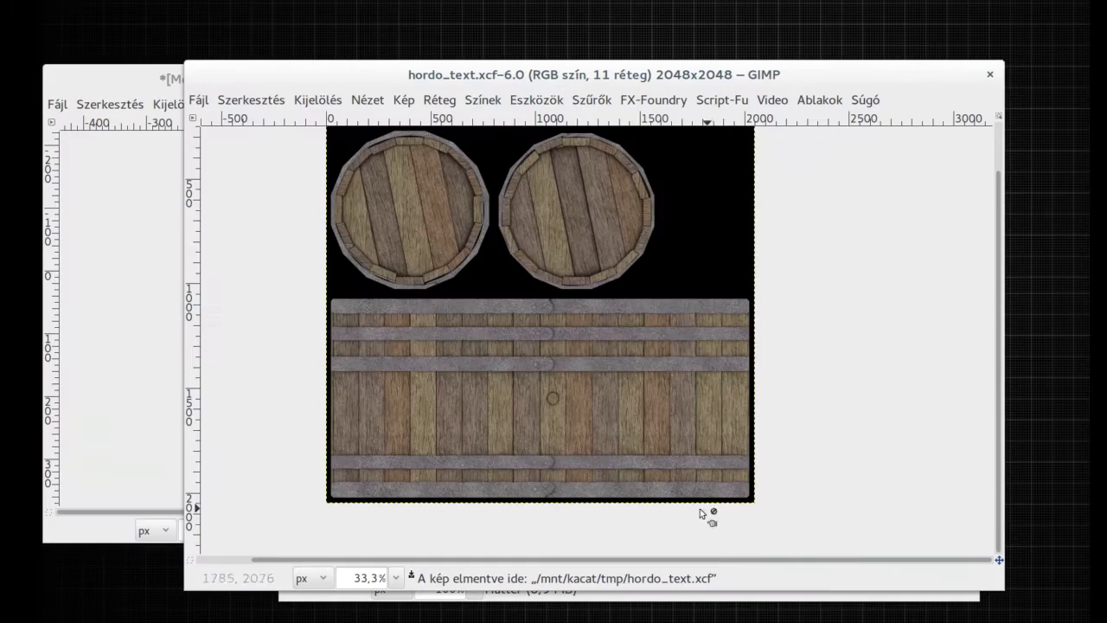
{"action": "scroll", "coordinate": [704, 514], "scroll_direction": "up", "scroll_amount": 2}
{"action": "left_click", "coordinate": [859, 211]}
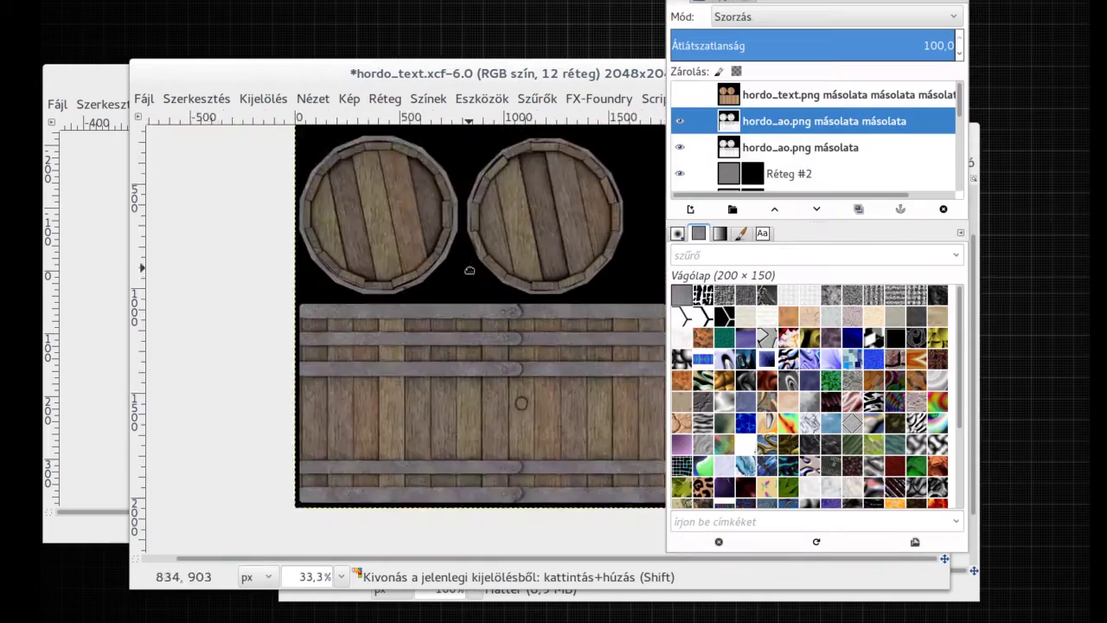
Step: Paint the rivet shading on Réteg #3 and lower its opacity to 78.9
{"action": "scroll", "coordinate": [471, 194], "scroll_direction": "up", "scroll_amount": 4}
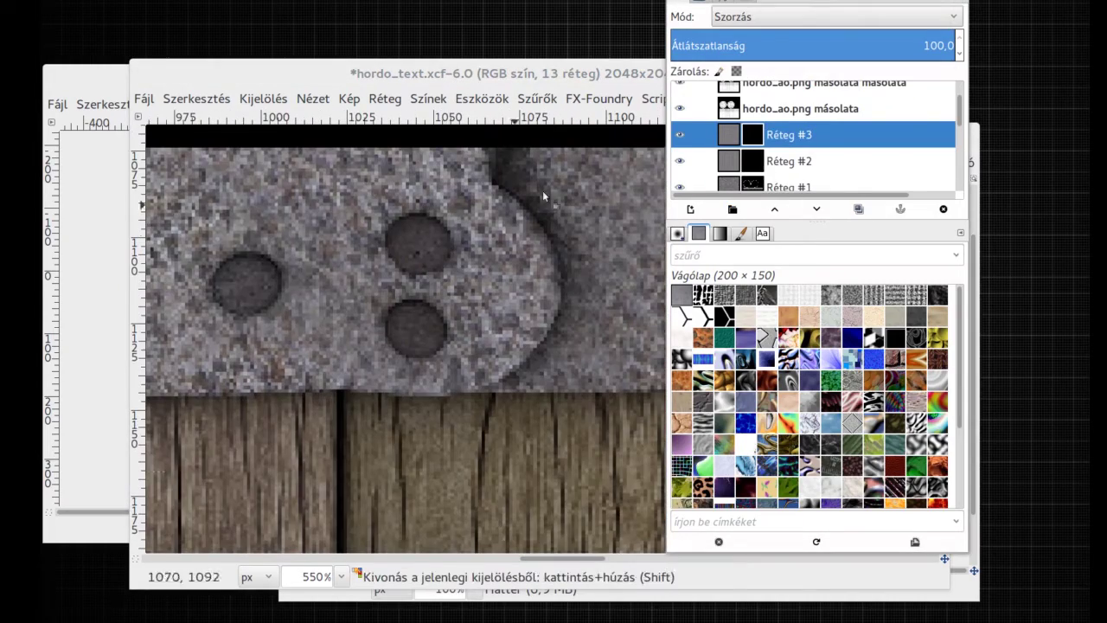
{"action": "key", "text": "ctrl+b"}
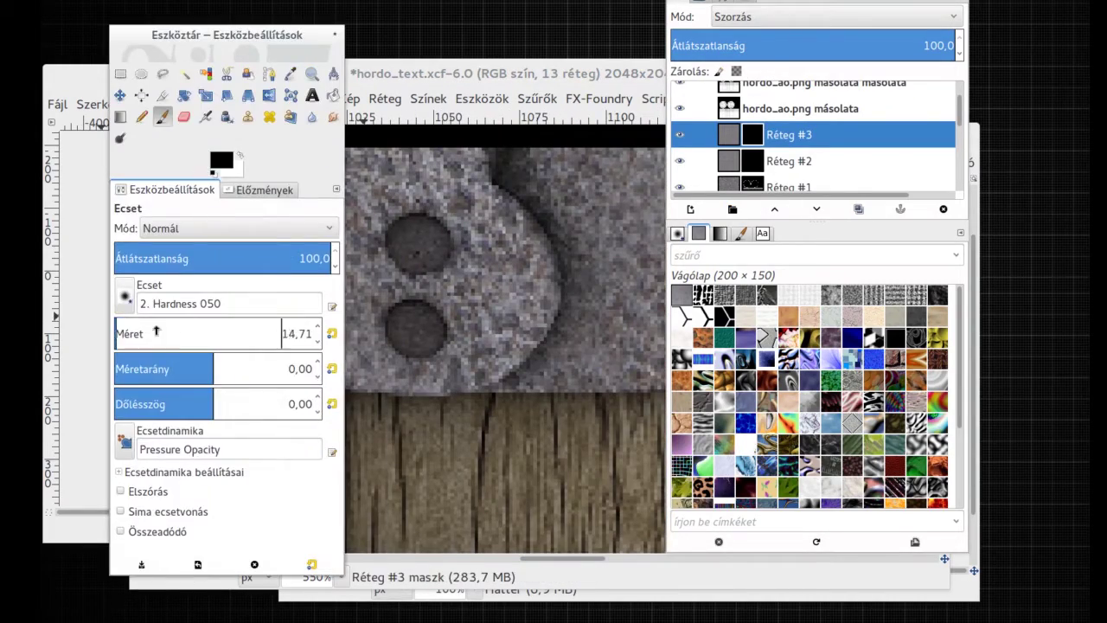
{"action": "scroll", "coordinate": [462, 303], "scroll_direction": "down", "scroll_amount": 3}
{"action": "scroll", "coordinate": [531, 277], "scroll_direction": "up", "scroll_amount": 1}
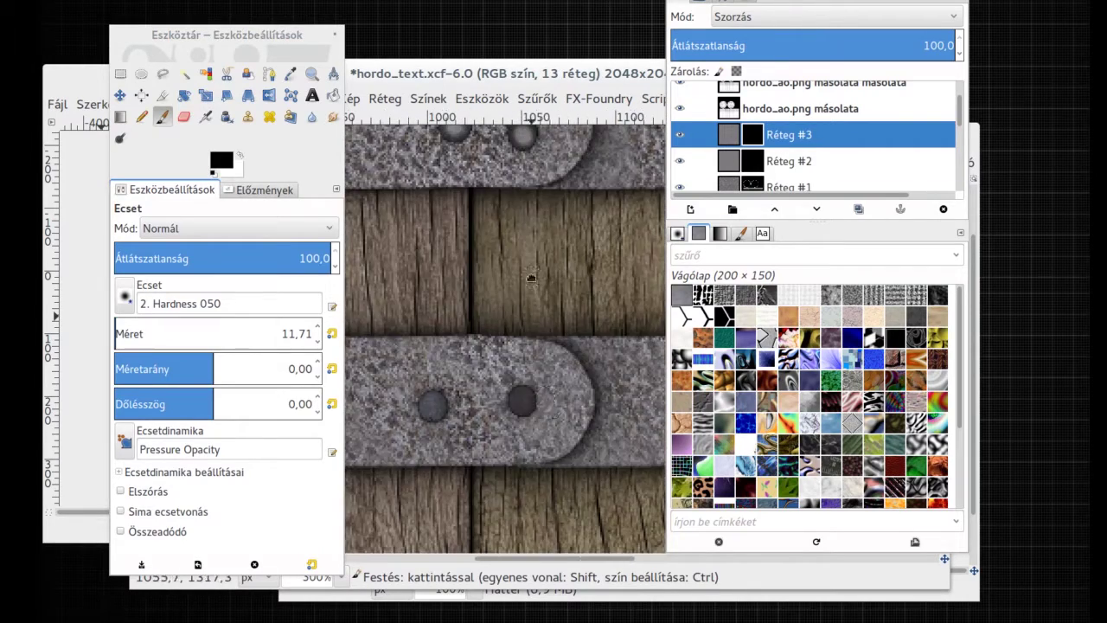
{"action": "scroll", "coordinate": [540, 430], "scroll_direction": "down", "scroll_amount": 10}
{"action": "scroll", "coordinate": [430, 343], "scroll_direction": "down", "scroll_amount": 2}
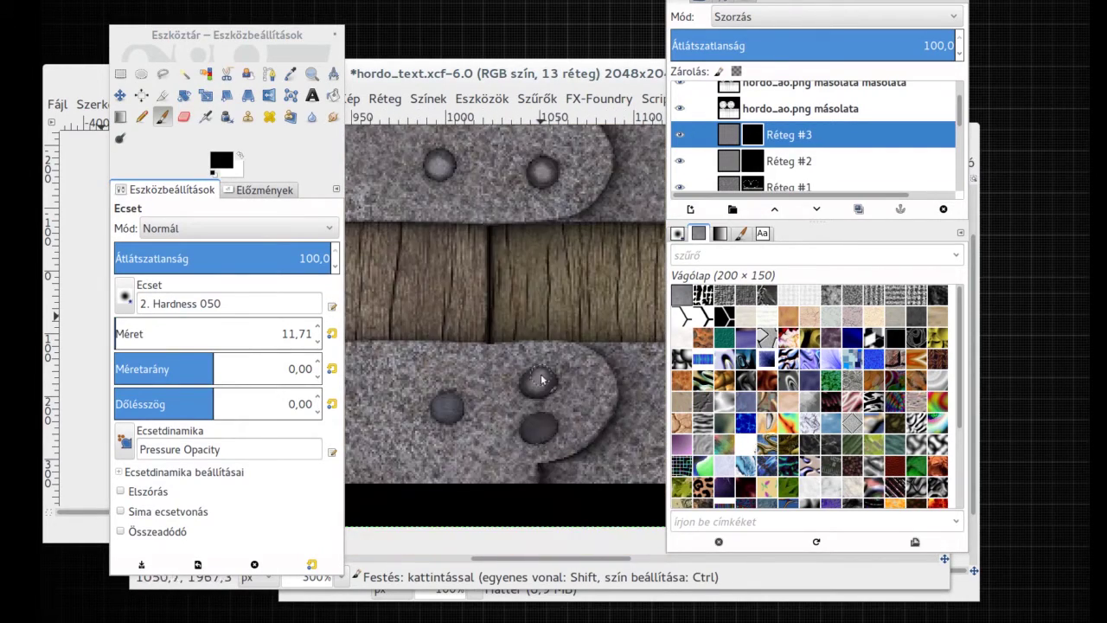
{"action": "scroll", "coordinate": [535, 423], "scroll_direction": "down", "scroll_amount": 2}
{"action": "scroll", "coordinate": [534, 423], "scroll_direction": "up", "scroll_amount": 1}
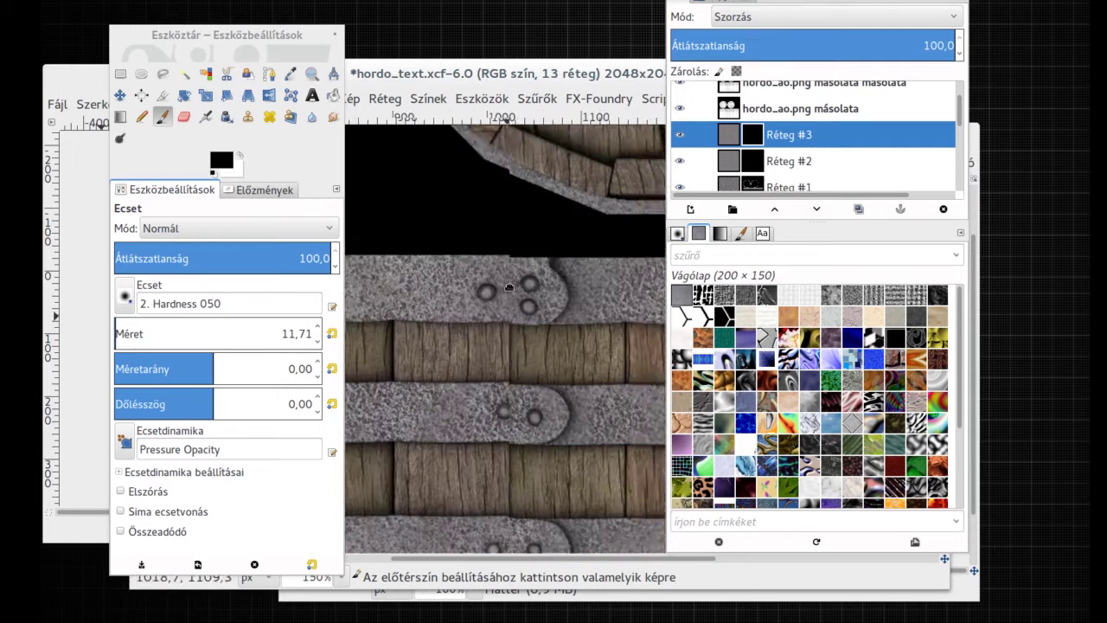
{"action": "scroll", "coordinate": [534, 423], "scroll_direction": "up", "scroll_amount": 3}
{"action": "left_click", "coordinate": [853, 45]}
{"action": "left_click_drag", "start_coordinate": [895, 45], "coordinate": [881, 45]}
{"action": "scroll", "coordinate": [822, 147], "scroll_direction": "down", "scroll_amount": 2}
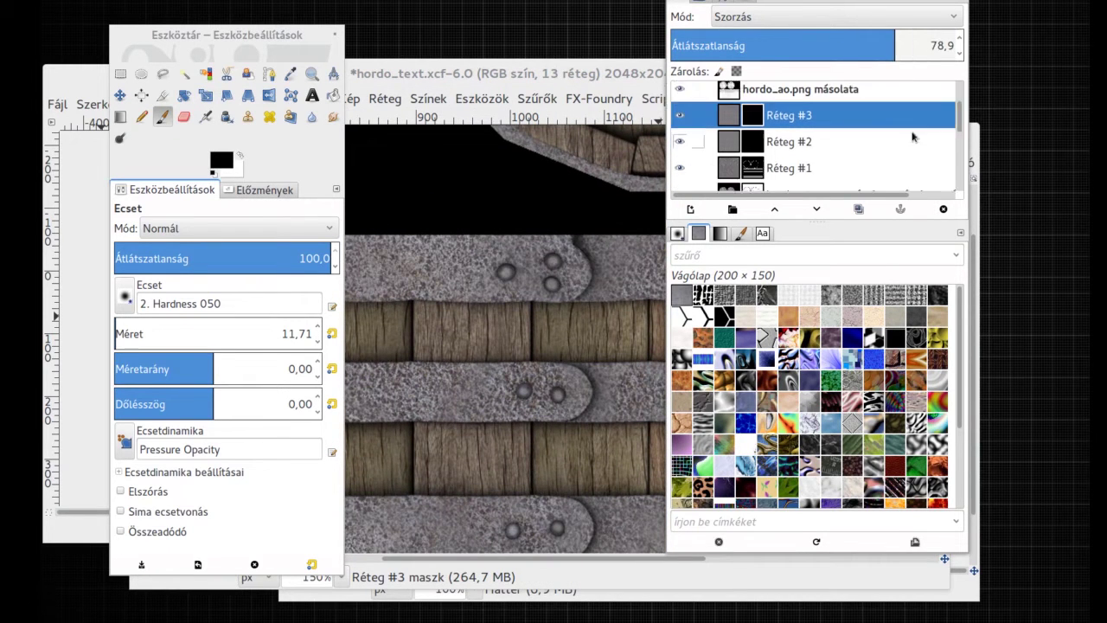
Step: Add a black layer mask to Réteg #4
{"action": "left_click", "coordinate": [822, 150]}
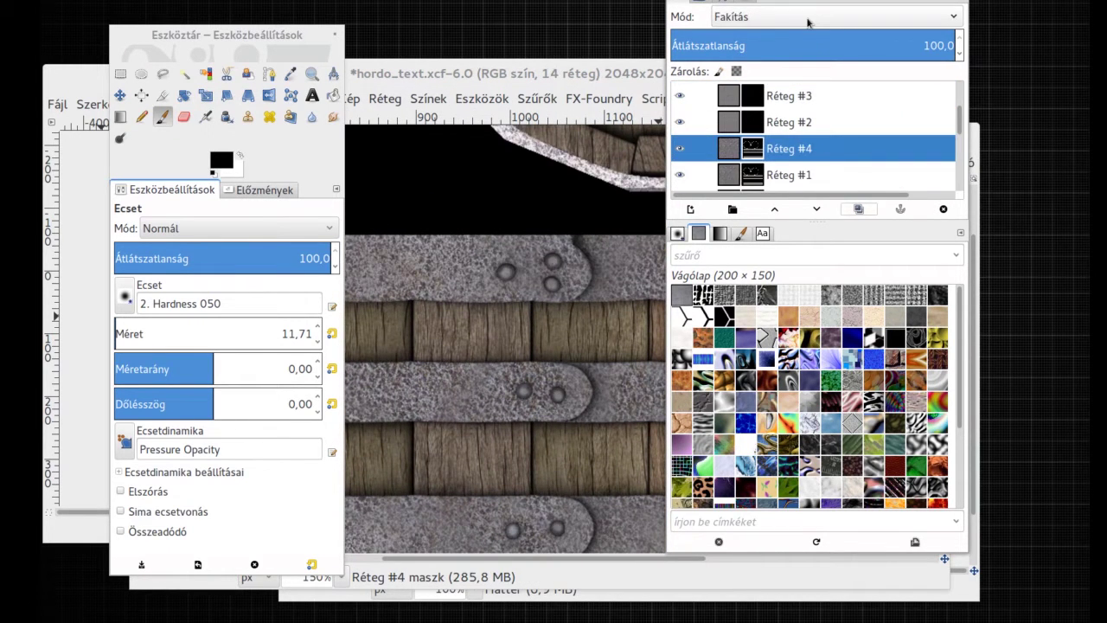
{"action": "right_click", "coordinate": [813, 149]}
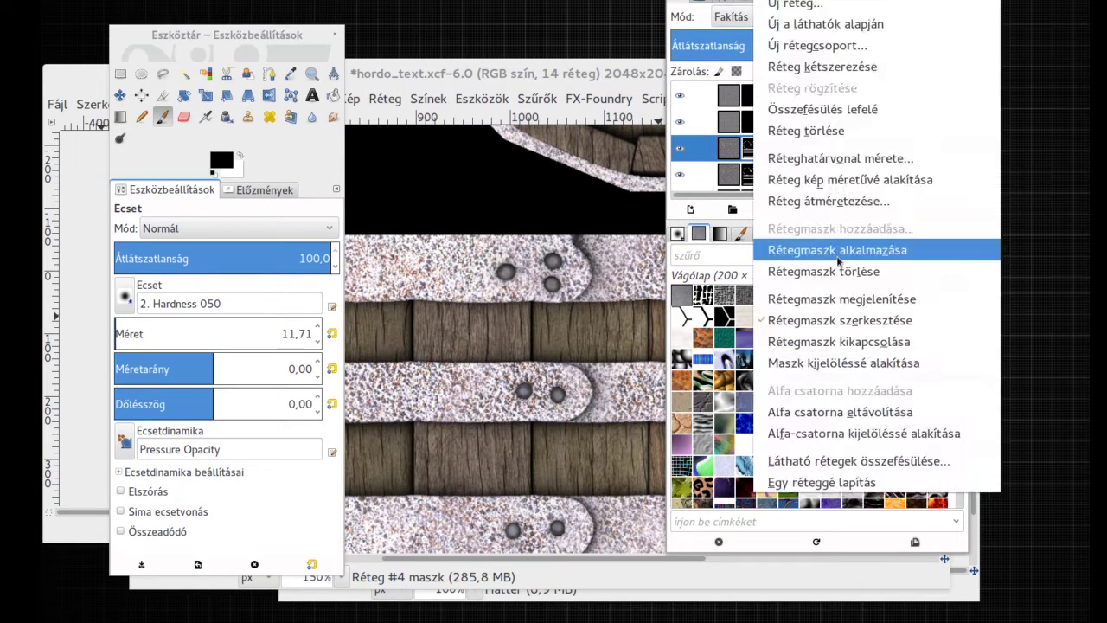
{"action": "left_click", "coordinate": [761, 248]}
{"action": "left_click", "coordinate": [652, 514]}
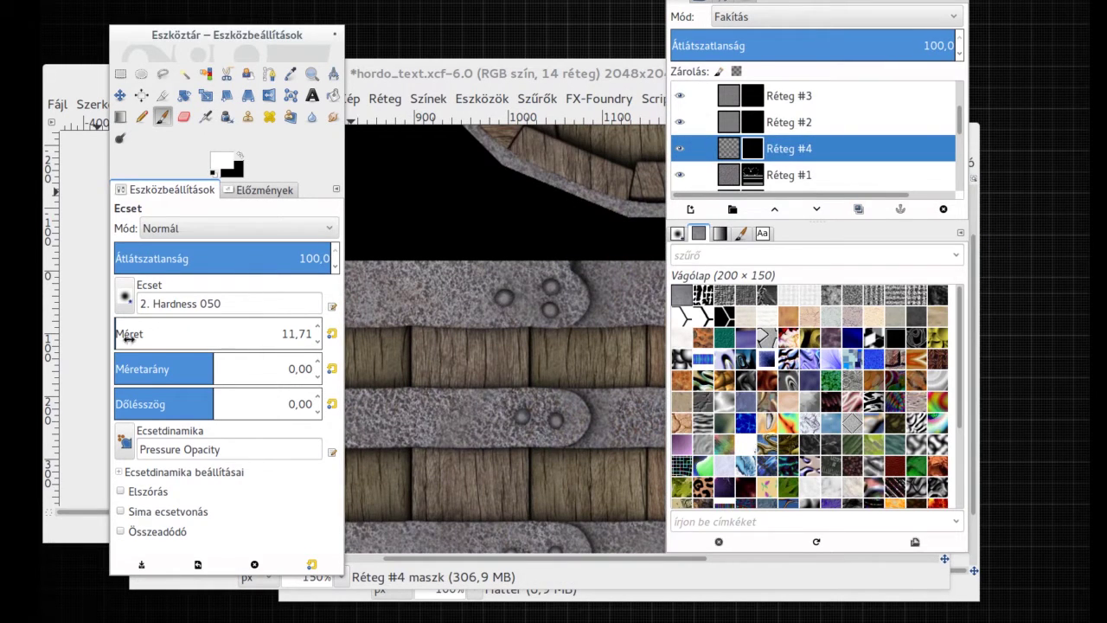
Step: Paint white worn highlights along the hoop edges with the C_Dirty Spot brush, Elszórás on
{"action": "left_click", "coordinate": [677, 234]}
{"action": "left_click", "coordinate": [830, 381]}
{"action": "scroll", "coordinate": [606, 364], "scroll_direction": "up", "scroll_amount": 3}
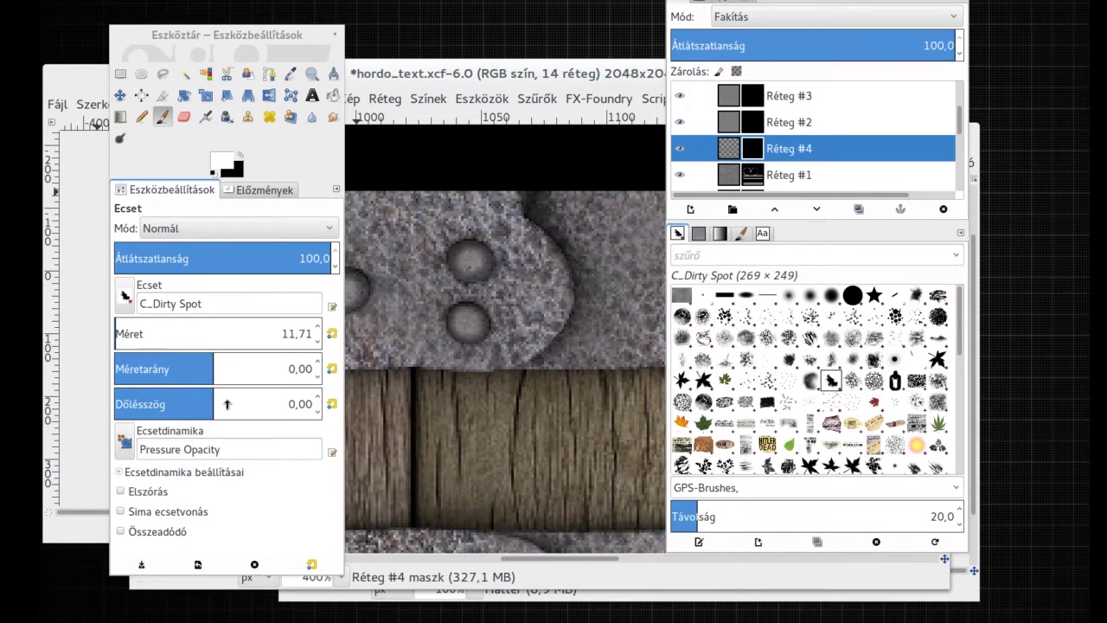
{"action": "left_click", "coordinate": [121, 491]}
{"action": "left_click_drag", "start_coordinate": [532, 212], "coordinate": [530, 326]}
{"action": "scroll", "coordinate": [531, 313], "scroll_direction": "down", "scroll_amount": 3}
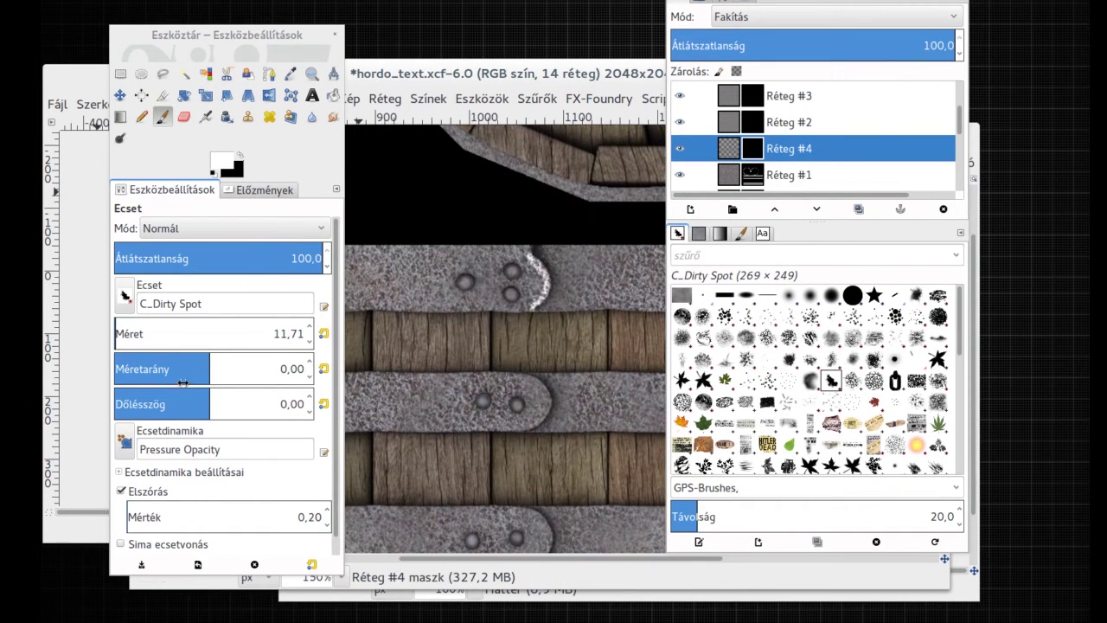
{"action": "scroll", "coordinate": [609, 365], "scroll_direction": "down", "scroll_amount": 1}
{"action": "scroll", "coordinate": [440, 371], "scroll_direction": "down", "scroll_amount": 2}
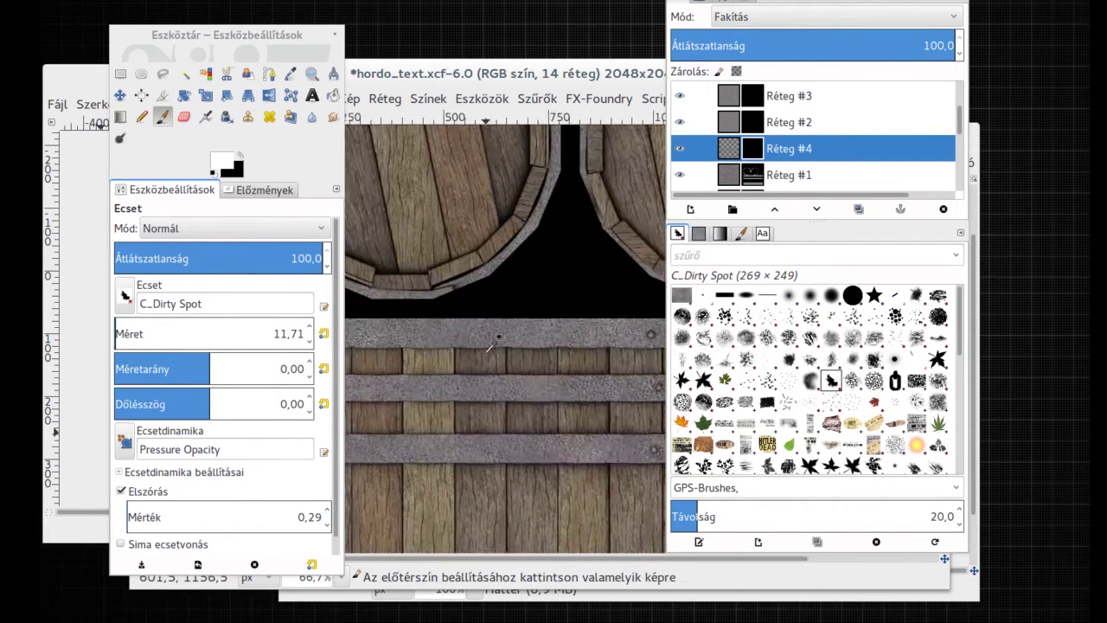
{"action": "scroll", "coordinate": [439, 372], "scroll_direction": "up", "scroll_amount": 1}
{"action": "scroll", "coordinate": [577, 363], "scroll_direction": "up", "scroll_amount": 2}
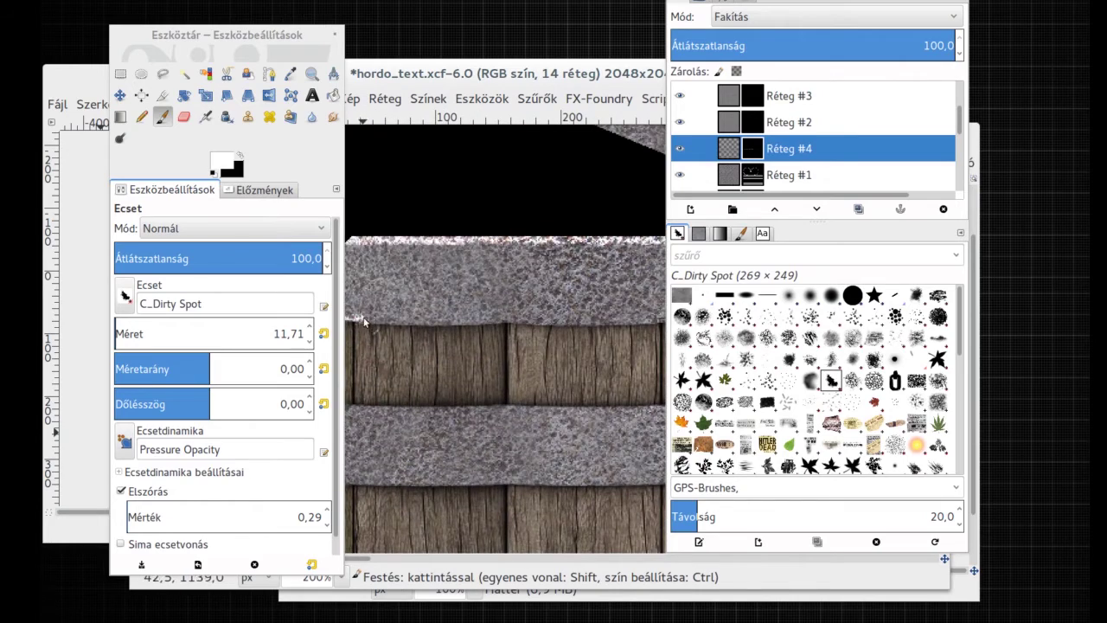
{"action": "key", "text": "Tab"}
{"action": "key", "text": "Tab"}
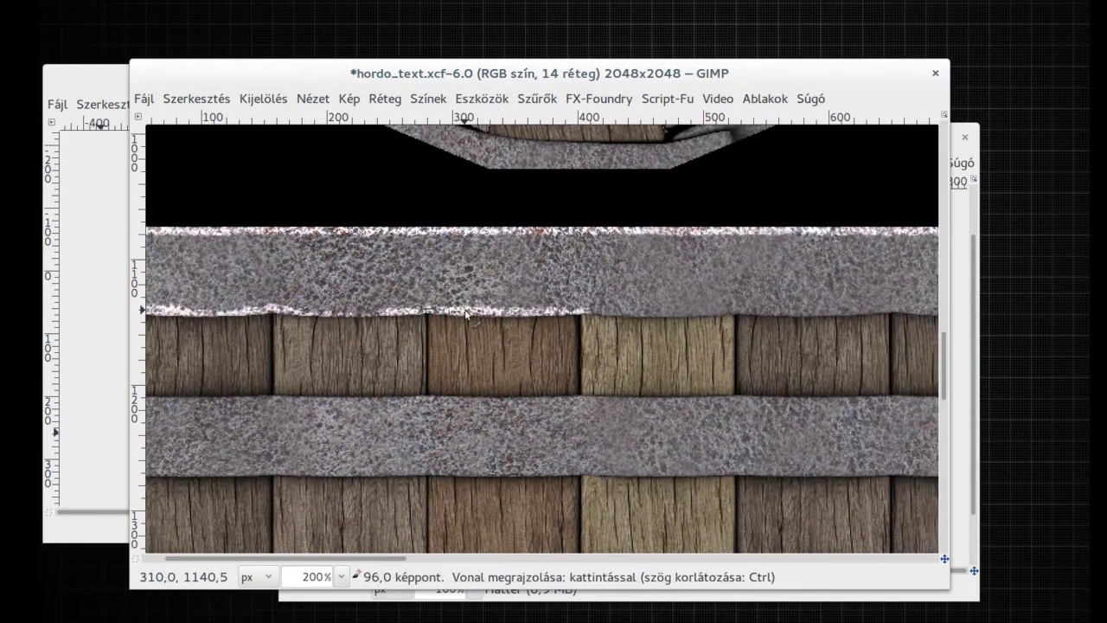
Step: Extend the worn highlight stroke along the metal hoop's edge on Réteg #4
{"action": "scroll", "coordinate": [305, 292], "scroll_direction": "right", "scroll_amount": 3}
{"action": "scroll", "coordinate": [324, 278], "scroll_direction": "right", "scroll_amount": 3}
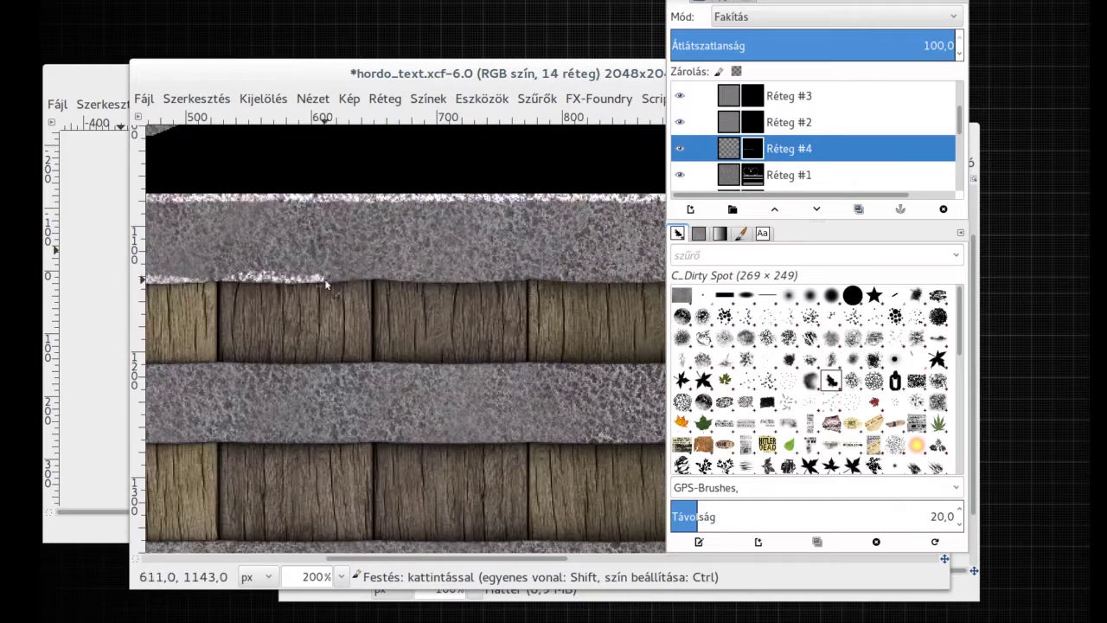
{"action": "scroll", "coordinate": [257, 265], "scroll_direction": "right", "scroll_amount": 3}
{"action": "scroll", "coordinate": [225, 291], "scroll_direction": "right", "scroll_amount": 4}
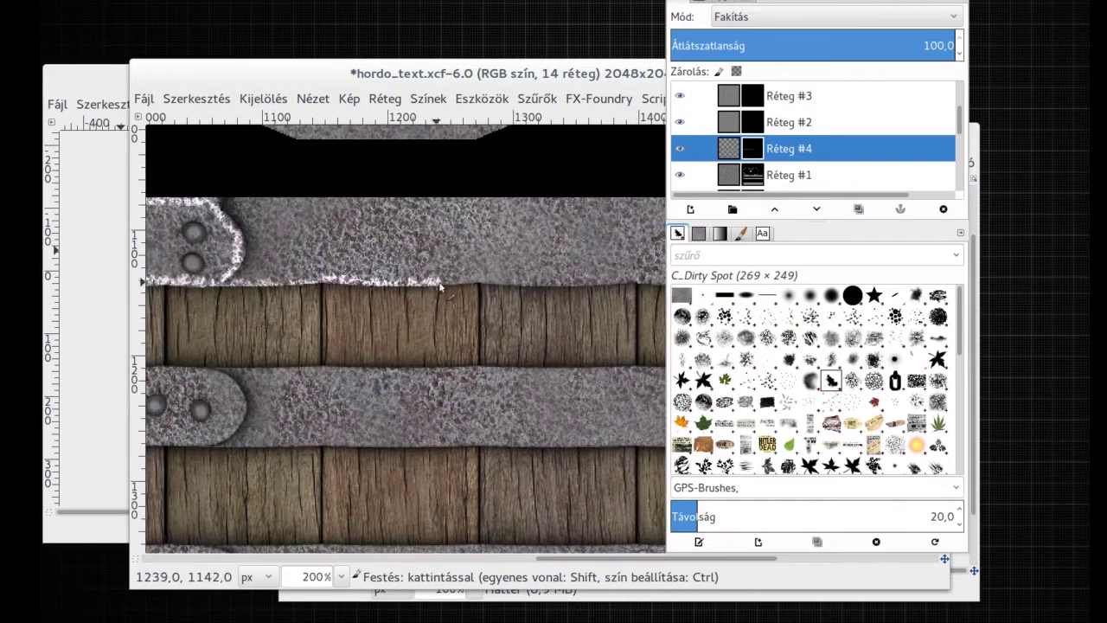
{"action": "scroll", "coordinate": [439, 289], "scroll_direction": "right", "scroll_amount": 2}
{"action": "scroll", "coordinate": [553, 290], "scroll_direction": "right", "scroll_amount": 3}
{"action": "scroll", "coordinate": [302, 283], "scroll_direction": "right", "scroll_amount": 2}
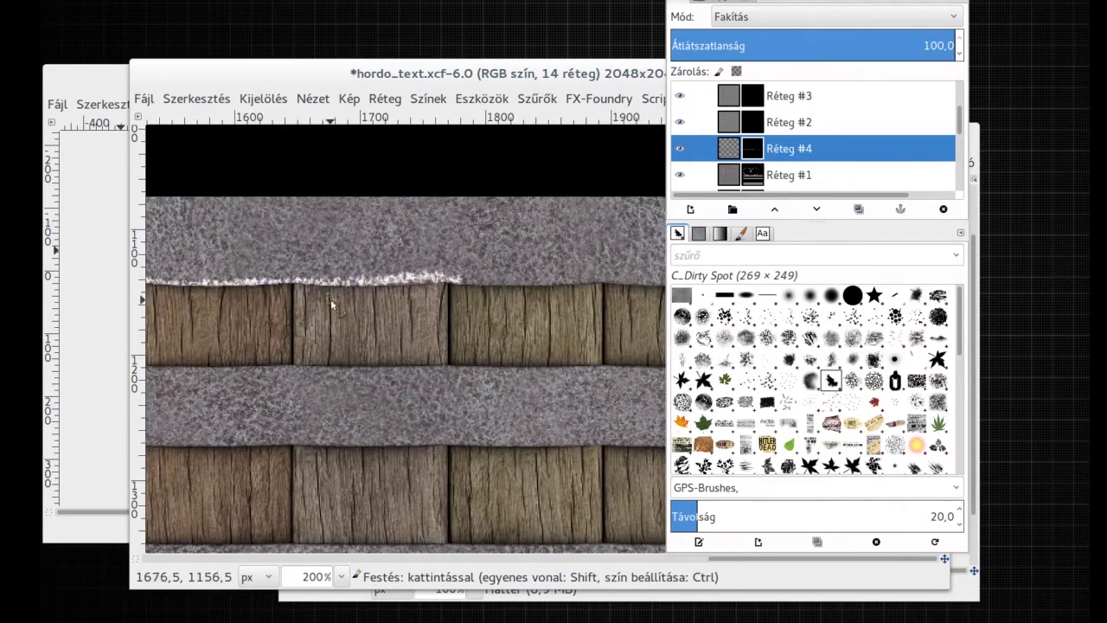
{"action": "scroll", "coordinate": [331, 300], "scroll_direction": "right", "scroll_amount": 2}
{"action": "left_click", "coordinate": [485, 284], "text": "shift"}
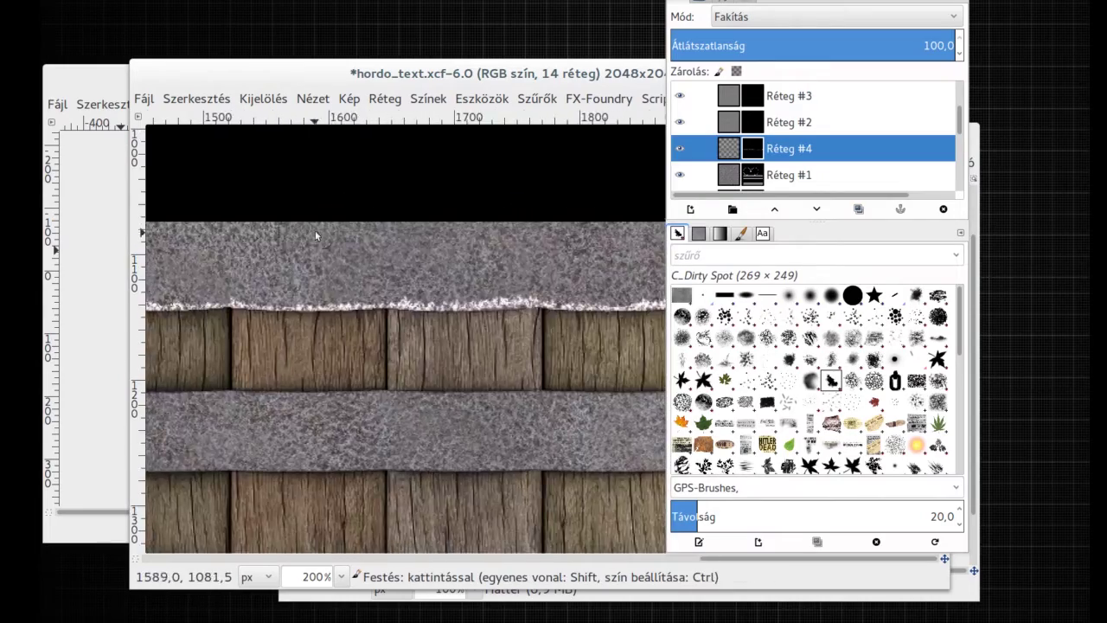
{"action": "scroll", "coordinate": [313, 244], "scroll_direction": "left", "scroll_amount": 15}
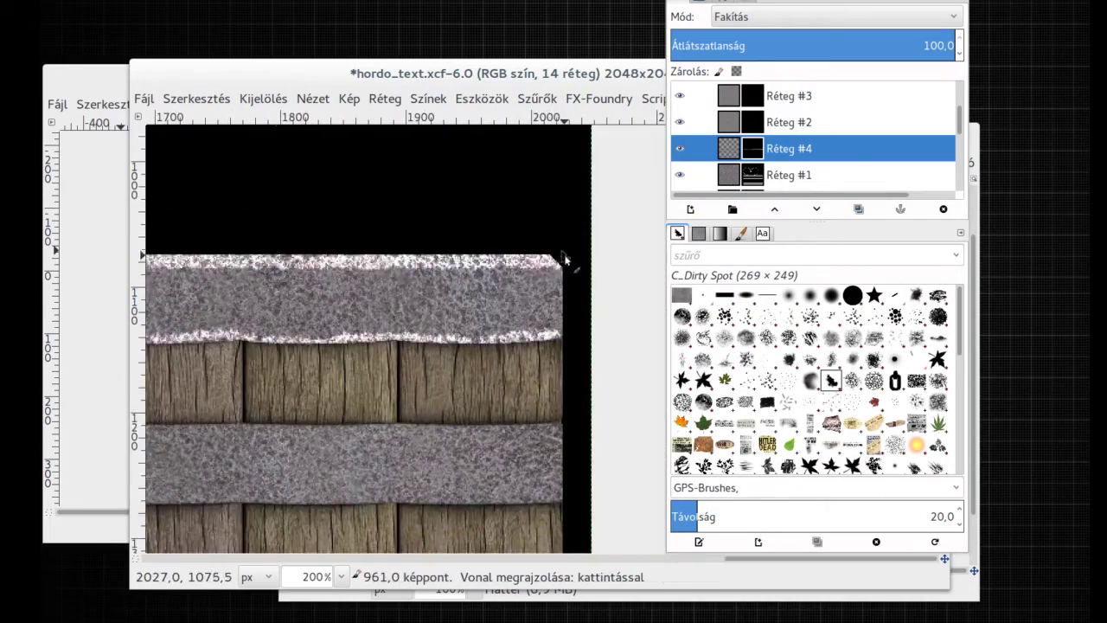
{"action": "scroll", "coordinate": [339, 322], "scroll_direction": "left", "scroll_amount": 10}
{"action": "scroll", "coordinate": [339, 322], "scroll_direction": "left", "scroll_amount": 7}
{"action": "scroll", "coordinate": [406, 299], "scroll_direction": "right", "scroll_amount": 17}
{"action": "scroll", "coordinate": [475, 275], "scroll_direction": "right", "scroll_amount": 12}
Step: Paint scuffed highlight lines along the barrel lids' top rim edges
{"action": "key", "text": "ctrl+l"}
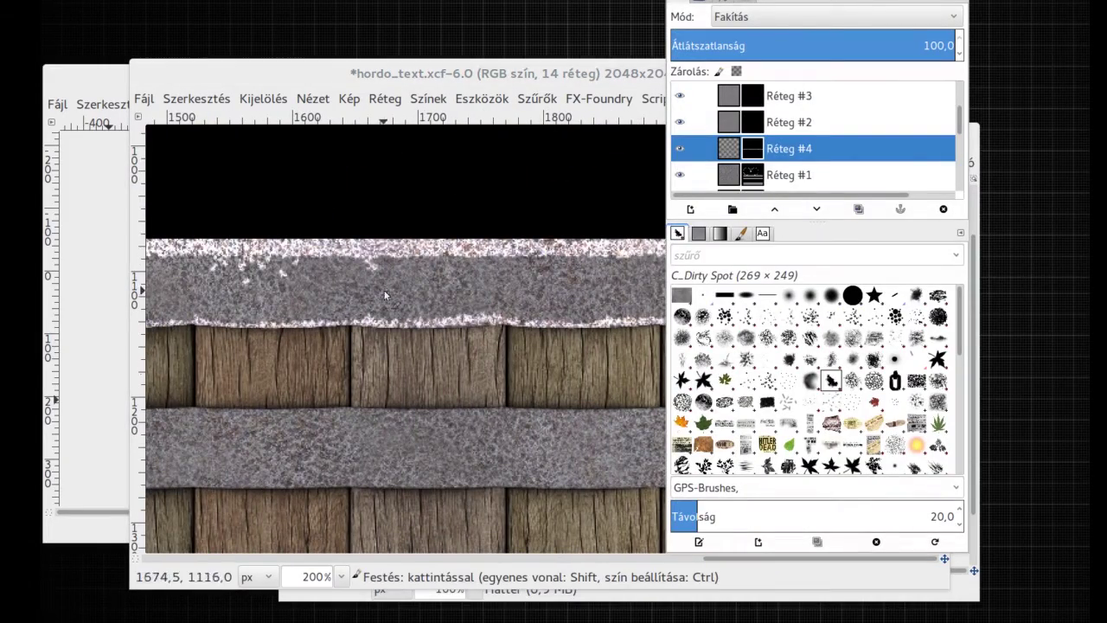
{"action": "scroll", "coordinate": [386, 296], "scroll_direction": "left", "scroll_amount": 5}
{"action": "scroll", "coordinate": [346, 329], "scroll_direction": "left", "scroll_amount": 3}
{"action": "scroll", "coordinate": [309, 362], "scroll_direction": "down", "scroll_amount": 3}
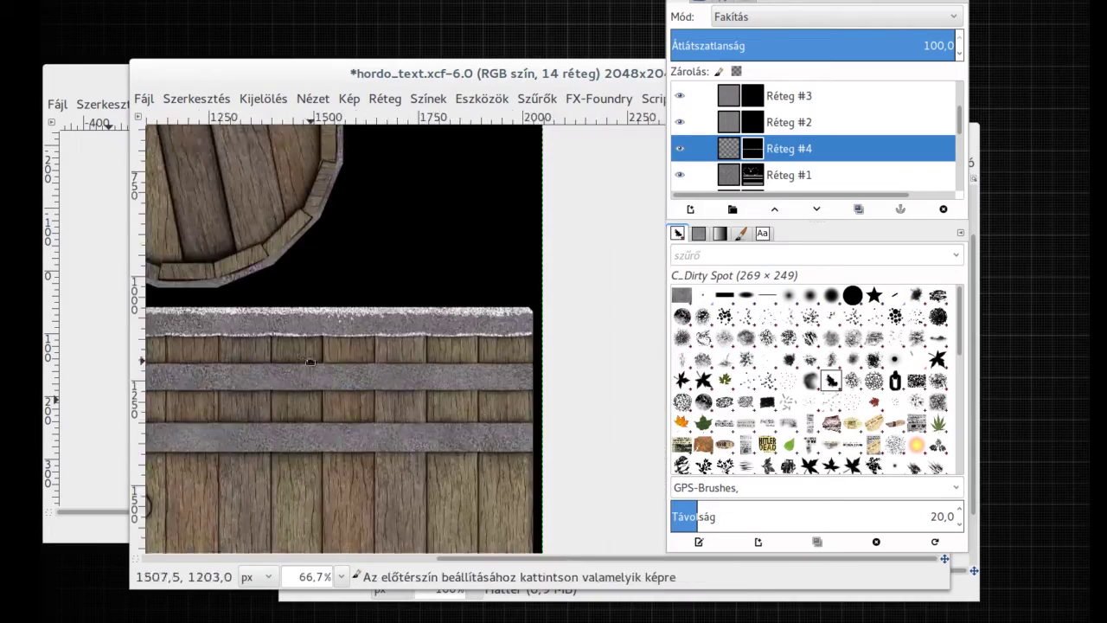
{"action": "scroll", "coordinate": [310, 362], "scroll_direction": "up", "scroll_amount": 2}
{"action": "scroll", "coordinate": [506, 362], "scroll_direction": "left", "scroll_amount": 7}
{"action": "scroll", "coordinate": [279, 341], "scroll_direction": "left", "scroll_amount": 17}
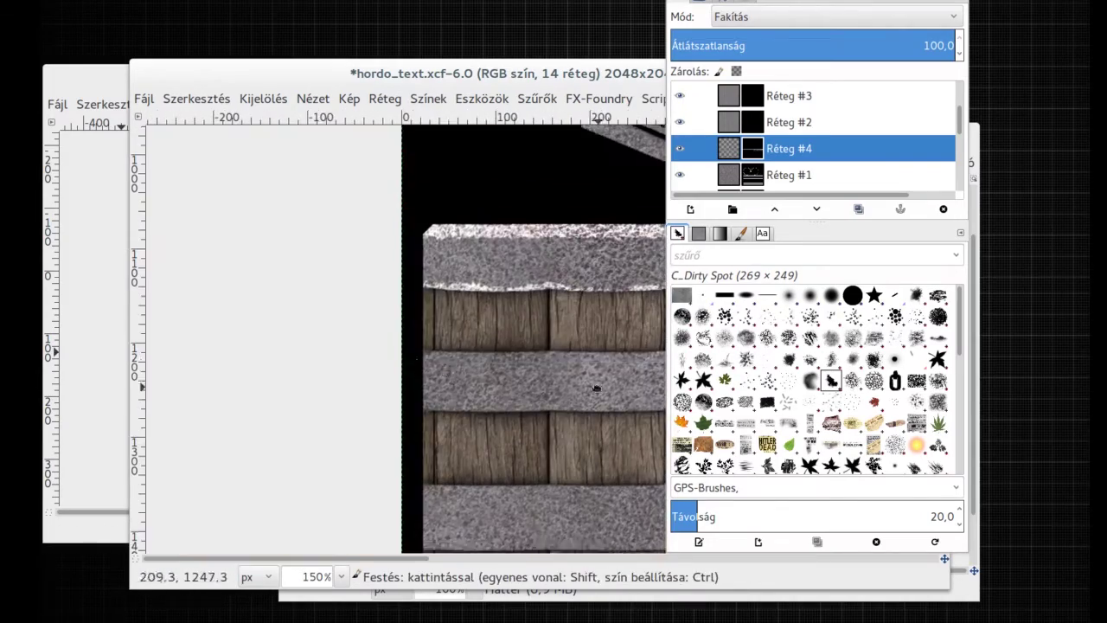
{"action": "scroll", "coordinate": [445, 327], "scroll_direction": "right", "scroll_amount": 7}
{"action": "scroll", "coordinate": [398, 338], "scroll_direction": "right", "scroll_amount": 7}
{"action": "scroll", "coordinate": [363, 342], "scroll_direction": "right", "scroll_amount": 7}
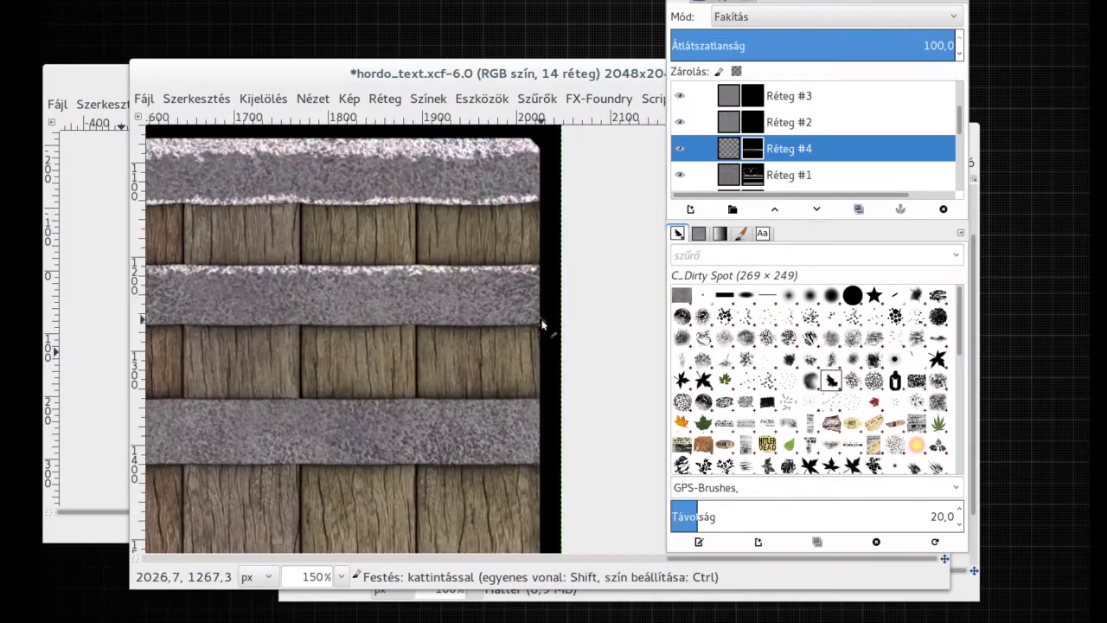
{"action": "scroll", "coordinate": [342, 343], "scroll_direction": "left", "scroll_amount": 15}
{"action": "scroll", "coordinate": [316, 355], "scroll_direction": "right", "scroll_amount": 8}
{"action": "scroll", "coordinate": [432, 355], "scroll_direction": "right", "scroll_amount": 7}
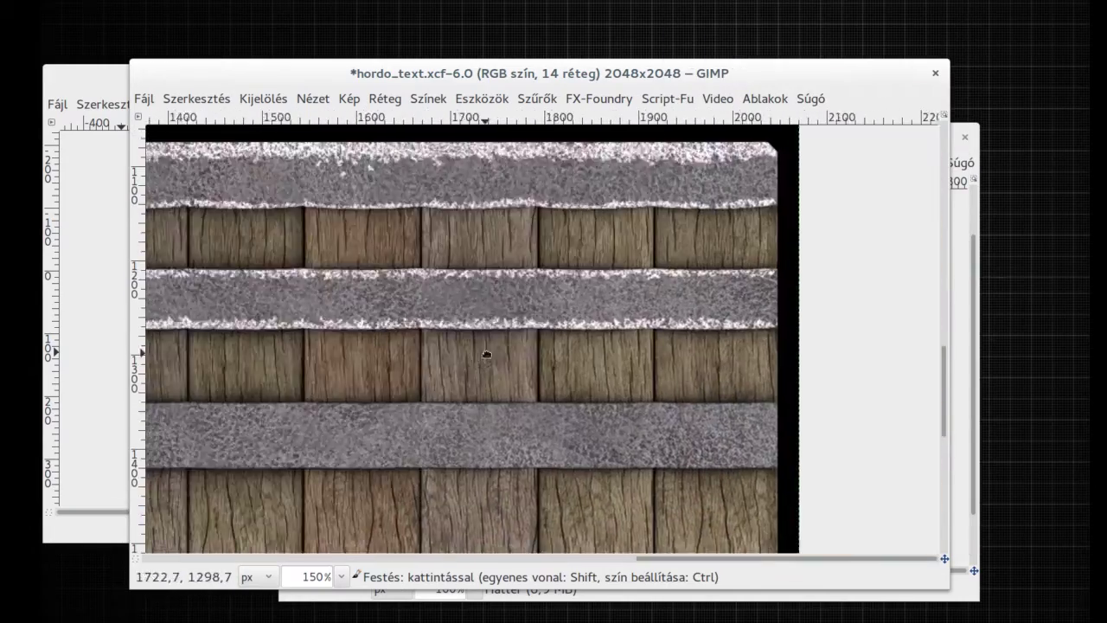
{"action": "scroll", "coordinate": [683, 367], "scroll_direction": "down", "scroll_amount": 1}
{"action": "scroll", "coordinate": [683, 368], "scroll_direction": "left", "scroll_amount": 5}
{"action": "scroll", "coordinate": [684, 380], "scroll_direction": "left", "scroll_amount": 8}
{"action": "scroll", "coordinate": [687, 395], "scroll_direction": "right", "scroll_amount": 13}
{"action": "scroll", "coordinate": [865, 363], "scroll_direction": "left", "scroll_amount": 4}
{"action": "scroll", "coordinate": [697, 421], "scroll_direction": "down", "scroll_amount": 3}
{"action": "scroll", "coordinate": [698, 421], "scroll_direction": "left", "scroll_amount": 8}
{"action": "scroll", "coordinate": [686, 312], "scroll_direction": "right", "scroll_amount": 8}
{"action": "scroll", "coordinate": [184, 363], "scroll_direction": "left", "scroll_amount": 12}
{"action": "scroll", "coordinate": [754, 364], "scroll_direction": "right", "scroll_amount": 12}
{"action": "scroll", "coordinate": [390, 382], "scroll_direction": "left", "scroll_amount": 10}
{"action": "scroll", "coordinate": [302, 359], "scroll_direction": "left", "scroll_amount": 4}
{"action": "scroll", "coordinate": [302, 359], "scroll_direction": "down", "scroll_amount": 1}
{"action": "scroll", "coordinate": [390, 343], "scroll_direction": "right", "scroll_amount": 12}
{"action": "scroll", "coordinate": [390, 343], "scroll_direction": "left", "scroll_amount": 12}
{"action": "scroll", "coordinate": [704, 367], "scroll_direction": "right", "scroll_amount": 12}
{"action": "scroll", "coordinate": [477, 383], "scroll_direction": "left", "scroll_amount": 12}
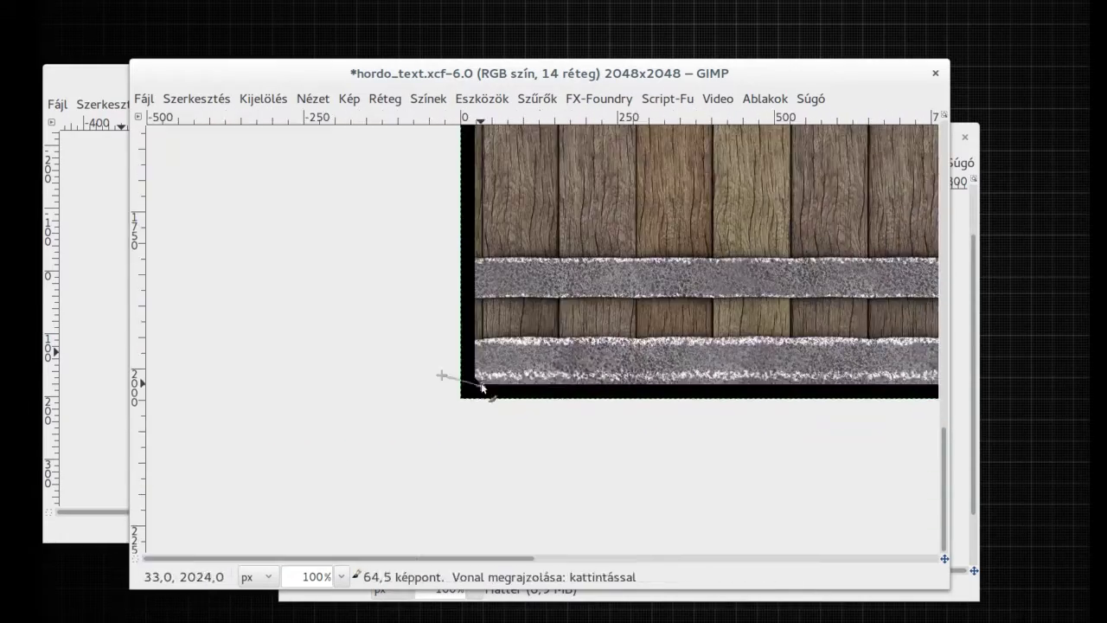
{"action": "scroll", "coordinate": [721, 356], "scroll_direction": "right", "scroll_amount": 12}
{"action": "scroll", "coordinate": [721, 356], "scroll_direction": "down", "scroll_amount": 1}
{"action": "scroll", "coordinate": [218, 354], "scroll_direction": "left", "scroll_amount": 12}
{"action": "scroll", "coordinate": [736, 364], "scroll_direction": "right", "scroll_amount": 12}
{"action": "scroll", "coordinate": [513, 381], "scroll_direction": "left", "scroll_amount": 6}
{"action": "scroll", "coordinate": [513, 380], "scroll_direction": "up", "scroll_amount": 1}
{"action": "scroll", "coordinate": [513, 395], "scroll_direction": "down", "scroll_amount": 2}
{"action": "scroll", "coordinate": [512, 396], "scroll_direction": "down", "scroll_amount": 5}
{"action": "scroll", "coordinate": [510, 338], "scroll_direction": "right", "scroll_amount": 1}
{"action": "scroll", "coordinate": [463, 439], "scroll_direction": "down", "scroll_amount": 3}
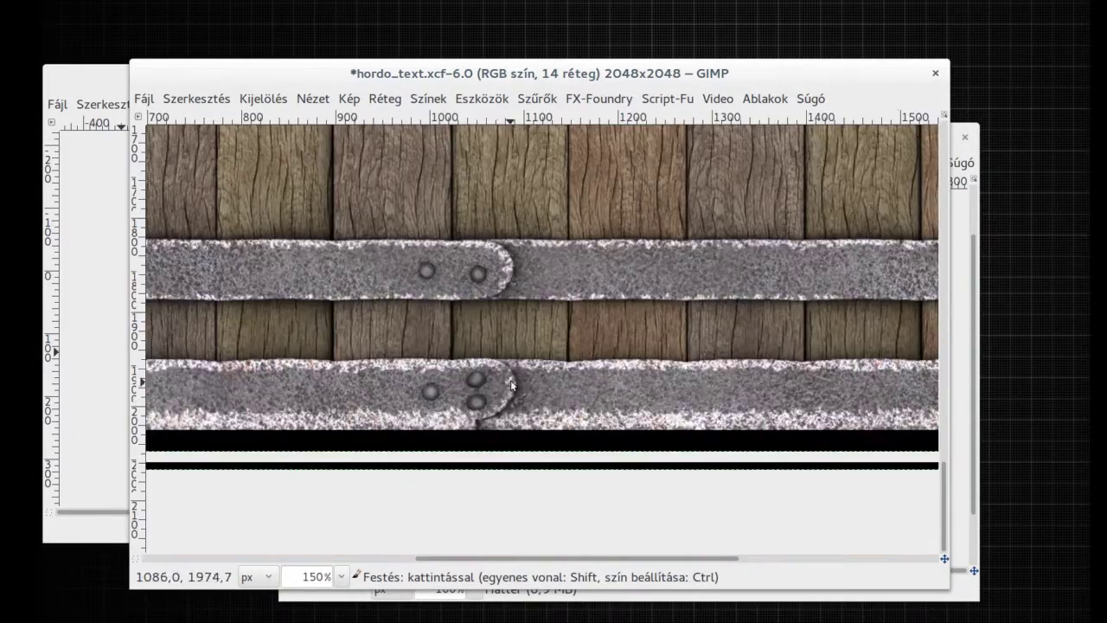
{"action": "scroll", "coordinate": [654, 296], "scroll_direction": "down", "scroll_amount": 3}
{"action": "scroll", "coordinate": [623, 328], "scroll_direction": "up", "scroll_amount": 1}
{"action": "scroll", "coordinate": [595, 364], "scroll_direction": "down", "scroll_amount": 1}
{"action": "scroll", "coordinate": [596, 364], "scroll_direction": "right", "scroll_amount": 2}
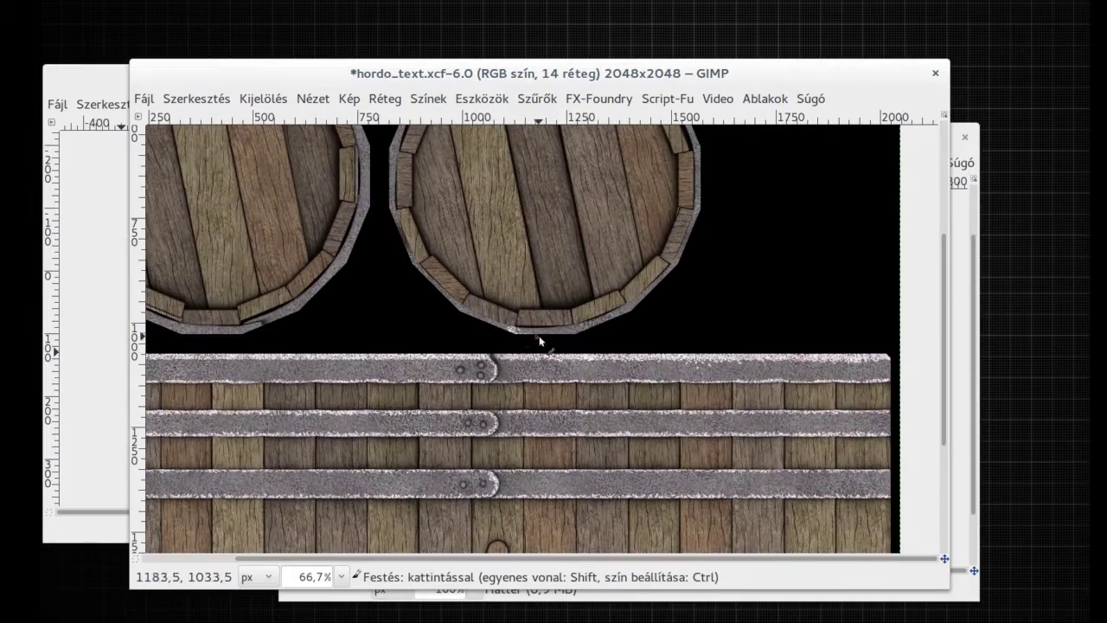
{"action": "scroll", "coordinate": [679, 329], "scroll_direction": "up", "scroll_amount": 3}
{"action": "scroll", "coordinate": [688, 311], "scroll_direction": "right", "scroll_amount": 2}
{"action": "scroll", "coordinate": [692, 296], "scroll_direction": "up", "scroll_amount": 1}
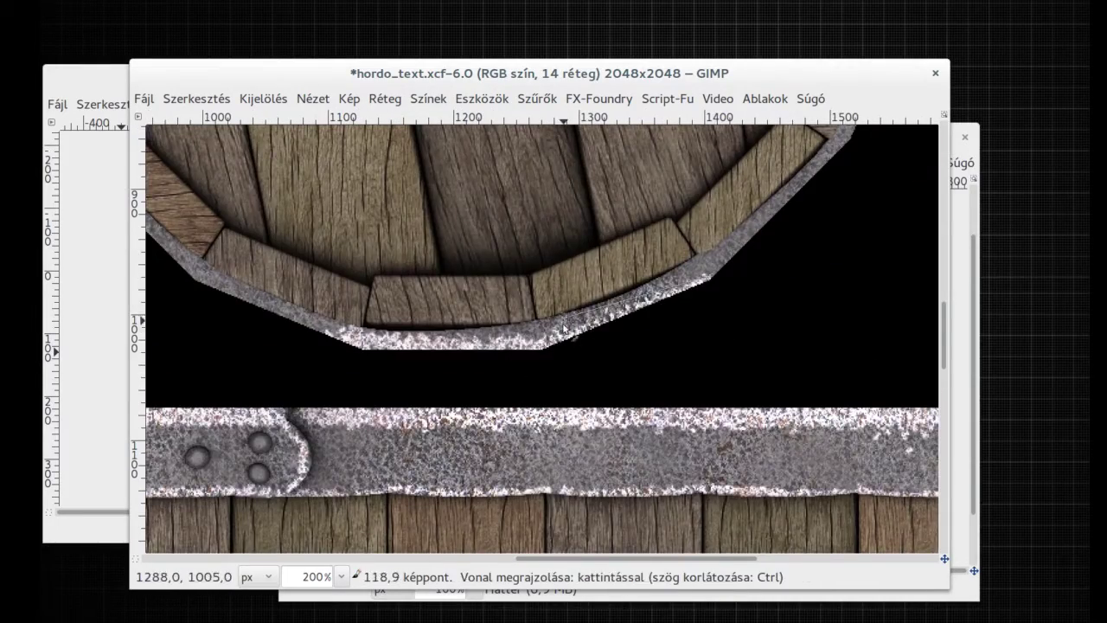
{"action": "scroll", "coordinate": [564, 326], "scroll_direction": "right", "scroll_amount": 2}
{"action": "scroll", "coordinate": [564, 326], "scroll_direction": "up", "scroll_amount": 2}
{"action": "scroll", "coordinate": [689, 224], "scroll_direction": "right", "scroll_amount": 1}
{"action": "scroll", "coordinate": [690, 224], "scroll_direction": "up", "scroll_amount": 3}
{"action": "scroll", "coordinate": [686, 244], "scroll_direction": "right", "scroll_amount": 1}
{"action": "scroll", "coordinate": [686, 245], "scroll_direction": "up", "scroll_amount": 4}
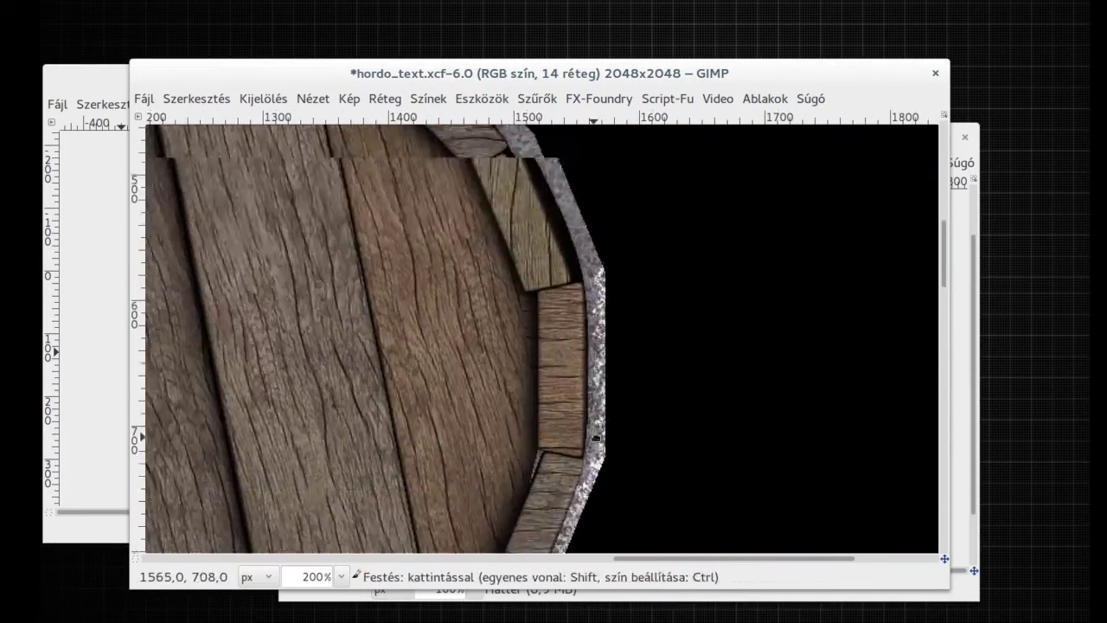
{"action": "scroll", "coordinate": [569, 249], "scroll_direction": "up", "scroll_amount": 4}
{"action": "scroll", "coordinate": [522, 288], "scroll_direction": "up", "scroll_amount": 4}
{"action": "scroll", "coordinate": [453, 291], "scroll_direction": "left", "scroll_amount": 3}
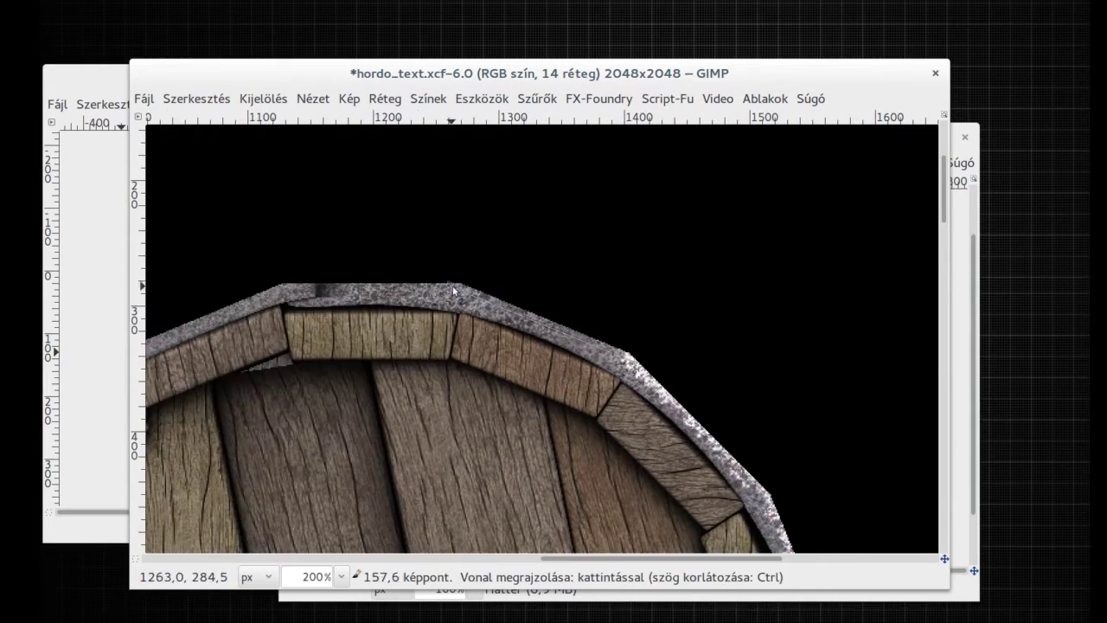
{"action": "scroll", "coordinate": [422, 293], "scroll_direction": "left", "scroll_amount": 2}
{"action": "scroll", "coordinate": [531, 275], "scroll_direction": "left", "scroll_amount": 4}
{"action": "scroll", "coordinate": [531, 276], "scroll_direction": "down", "scroll_amount": 1}
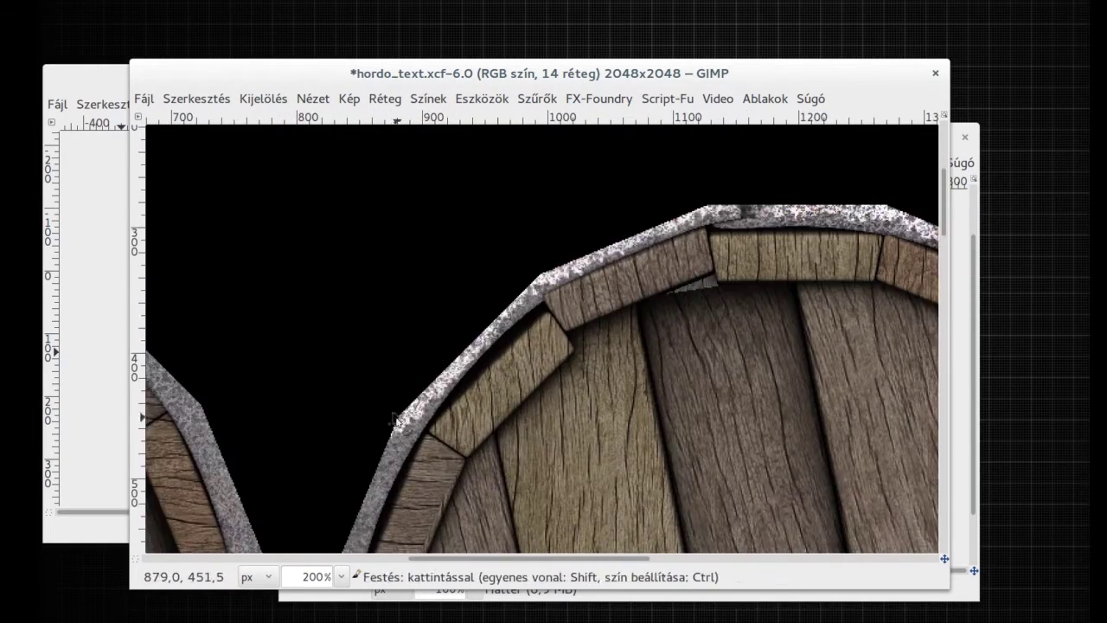
{"action": "scroll", "coordinate": [410, 420], "scroll_direction": "down", "scroll_amount": 3}
{"action": "scroll", "coordinate": [410, 421], "scroll_direction": "left", "scroll_amount": 1}
{"action": "scroll", "coordinate": [410, 421], "scroll_direction": "left", "scroll_amount": 1}
{"action": "scroll", "coordinate": [432, 398], "scroll_direction": "down", "scroll_amount": 6}
{"action": "scroll", "coordinate": [415, 346], "scroll_direction": "right", "scroll_amount": 1}
{"action": "scroll", "coordinate": [370, 309], "scroll_direction": "down", "scroll_amount": 1}
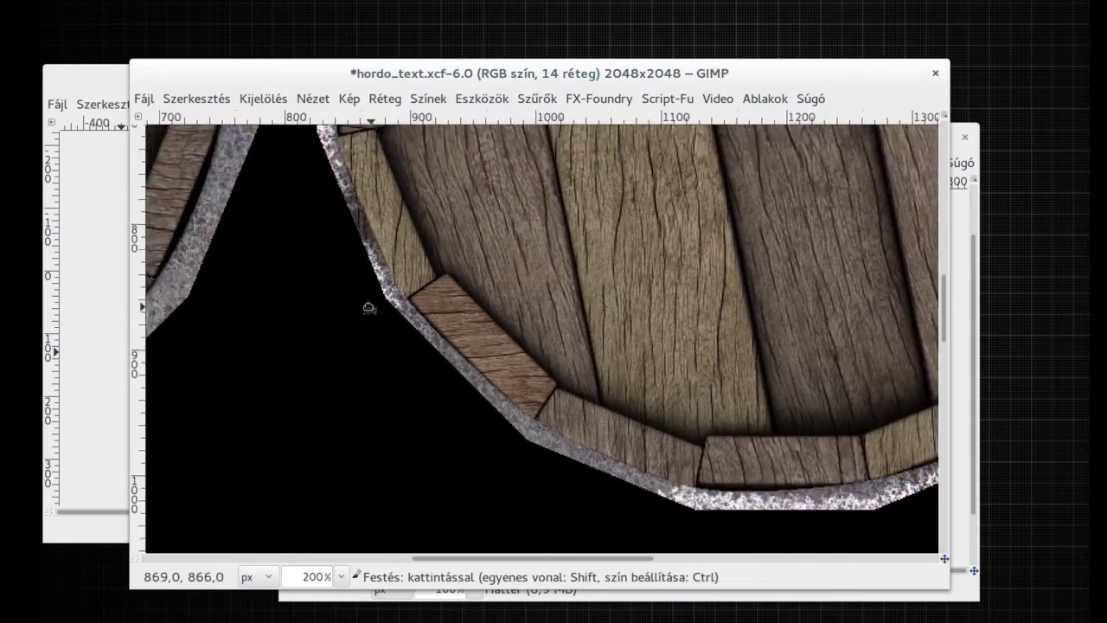
{"action": "scroll", "coordinate": [370, 309], "scroll_direction": "down", "scroll_amount": 1}
{"action": "scroll", "coordinate": [497, 392], "scroll_direction": "right", "scroll_amount": 1}
{"action": "scroll", "coordinate": [363, 343], "scroll_direction": "down", "scroll_amount": 2}
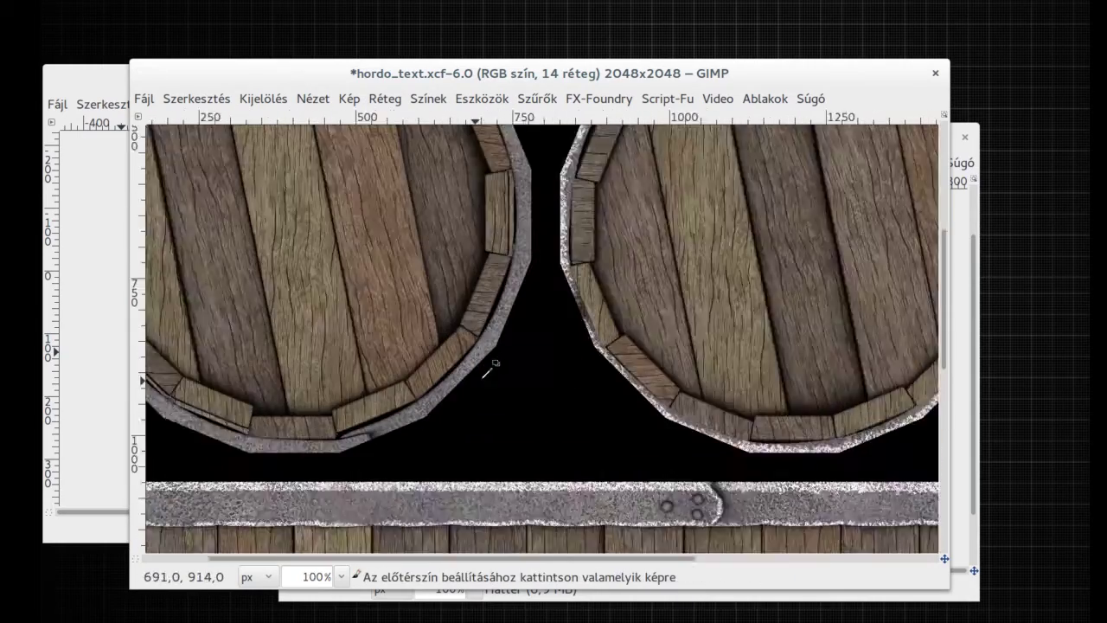
{"action": "scroll", "coordinate": [504, 339], "scroll_direction": "up", "scroll_amount": 1}
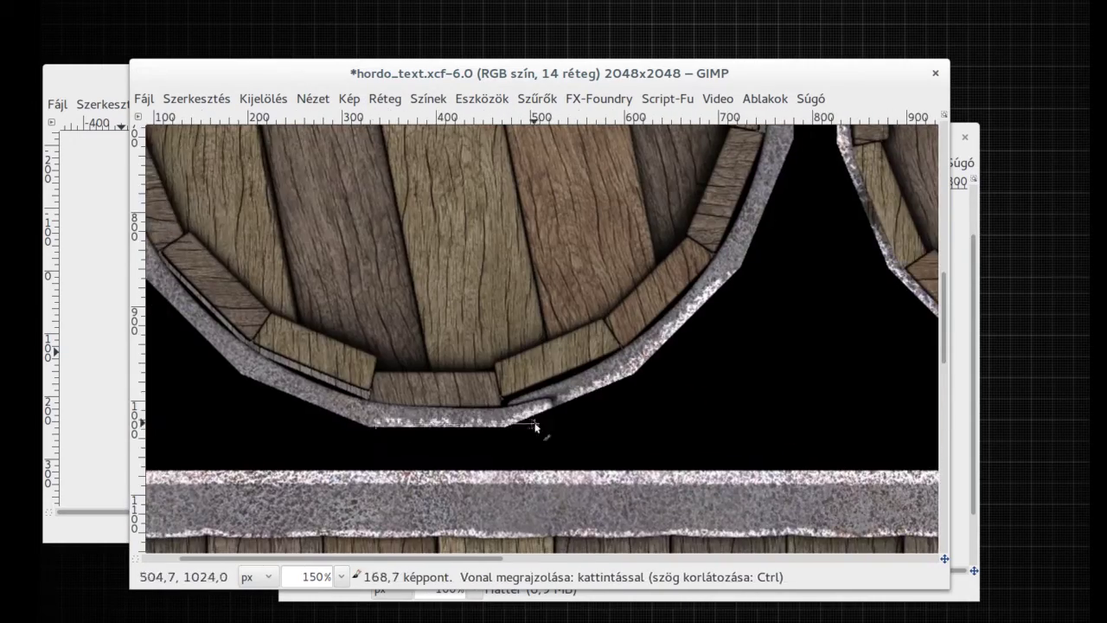
{"action": "scroll", "coordinate": [490, 462], "scroll_direction": "left", "scroll_amount": 2}
{"action": "scroll", "coordinate": [415, 398], "scroll_direction": "left", "scroll_amount": 3}
{"action": "scroll", "coordinate": [415, 398], "scroll_direction": "up", "scroll_amount": 2}
{"action": "scroll", "coordinate": [295, 307], "scroll_direction": "up", "scroll_amount": 1}
{"action": "scroll", "coordinate": [295, 308], "scroll_direction": "up", "scroll_amount": 1}
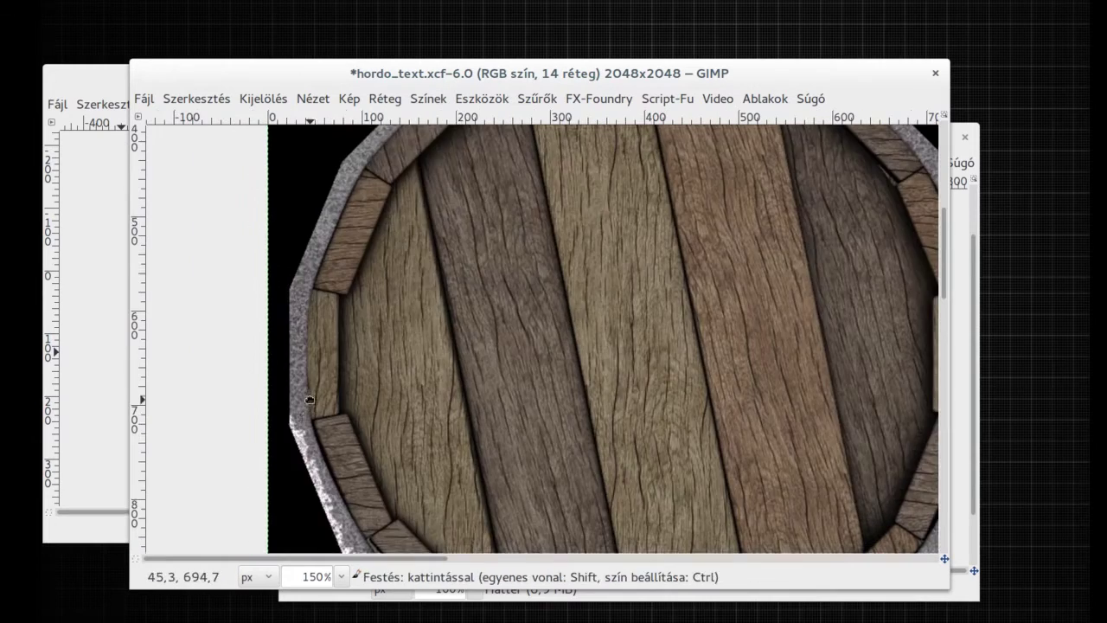
{"action": "scroll", "coordinate": [295, 311], "scroll_direction": "up", "scroll_amount": 2}
{"action": "scroll", "coordinate": [297, 320], "scroll_direction": "up", "scroll_amount": 1}
{"action": "scroll", "coordinate": [296, 320], "scroll_direction": "right", "scroll_amount": 1}
{"action": "scroll", "coordinate": [300, 339], "scroll_direction": "up", "scroll_amount": 1}
{"action": "scroll", "coordinate": [300, 339], "scroll_direction": "right", "scroll_amount": 2}
{"action": "scroll", "coordinate": [300, 339], "scroll_direction": "up", "scroll_amount": 2}
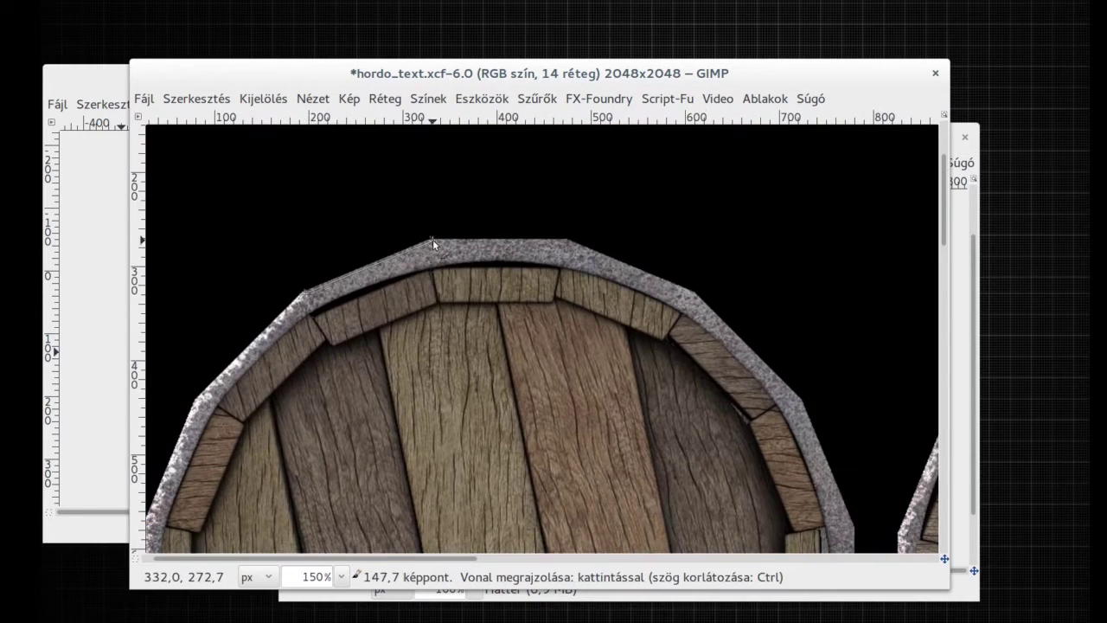
{"action": "left_click", "coordinate": [589, 253], "text": "shift"}
{"action": "scroll", "coordinate": [580, 242], "scroll_direction": "right", "scroll_amount": 2}
{"action": "scroll", "coordinate": [569, 225], "scroll_direction": "down", "scroll_amount": 1}
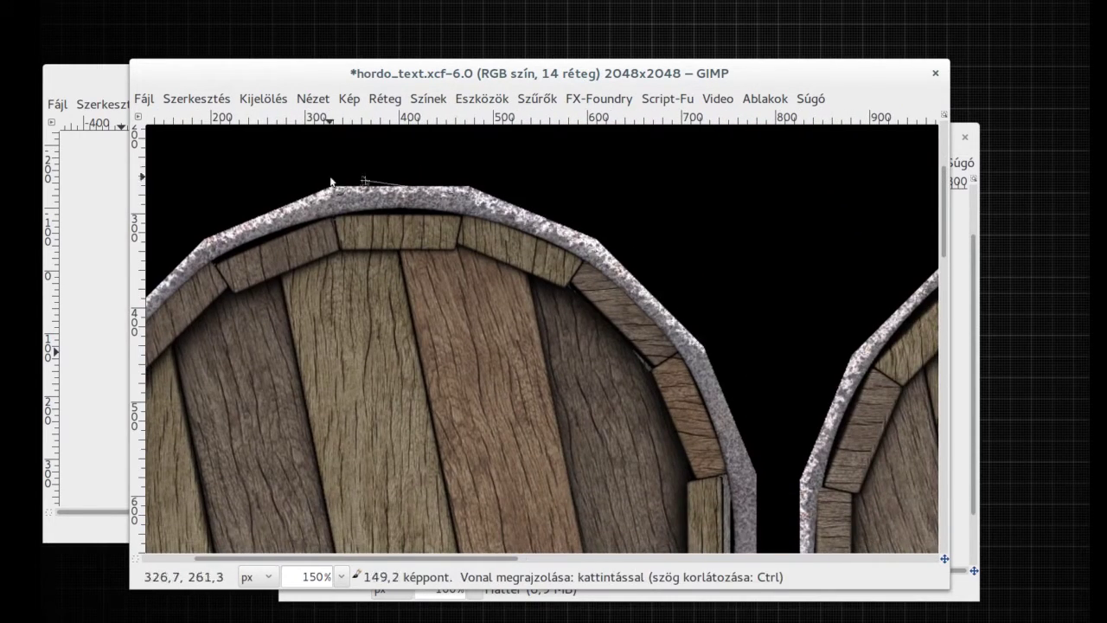
{"action": "scroll", "coordinate": [576, 333], "scroll_direction": "down", "scroll_amount": 4}
{"action": "scroll", "coordinate": [576, 333], "scroll_direction": "right", "scroll_amount": 3}
{"action": "left_click", "coordinate": [544, 224], "text": "shift"}
{"action": "scroll", "coordinate": [544, 259], "scroll_direction": "down", "scroll_amount": 3}
Step: Save the barrel texture to hordo_text.xcf and select the Réteg másolata layer
{"action": "scroll", "coordinate": [527, 432], "scroll_direction": "down", "scroll_amount": 4}
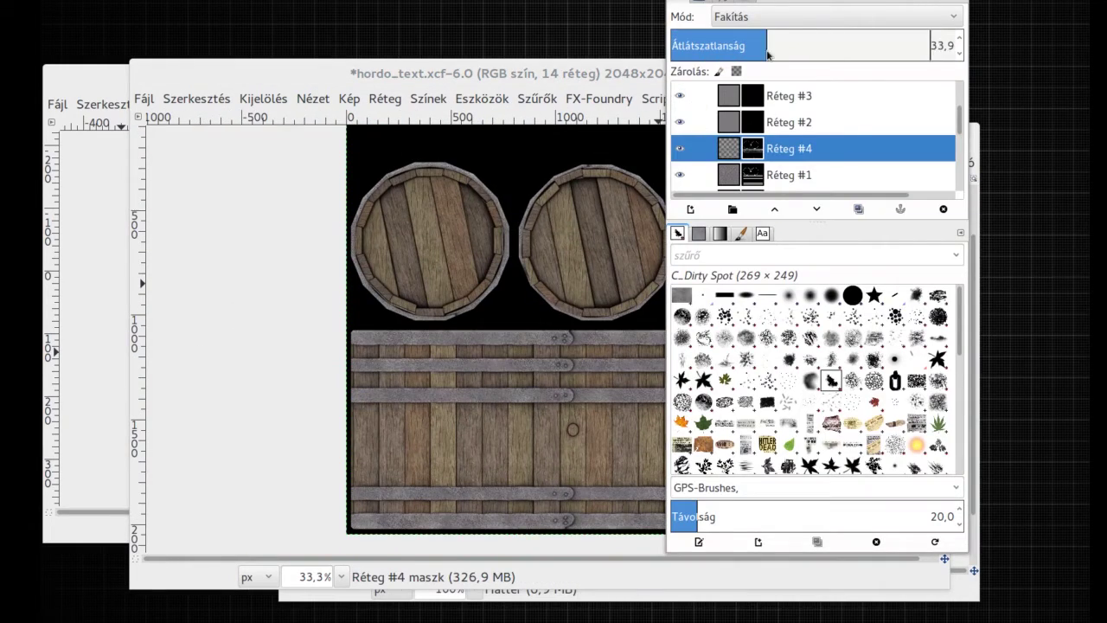
{"action": "scroll", "coordinate": [432, 383], "scroll_direction": "up", "scroll_amount": 1}
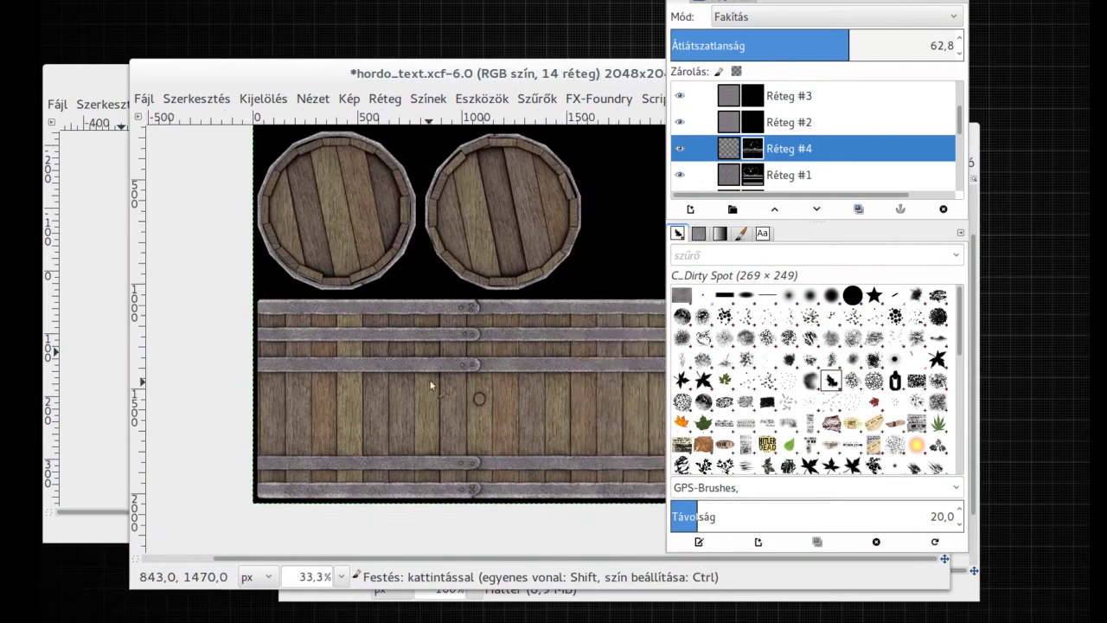
{"action": "scroll", "coordinate": [325, 182], "scroll_direction": "down", "scroll_amount": 1}
{"action": "scroll", "coordinate": [325, 181], "scroll_direction": "right", "scroll_amount": 2}
{"action": "key", "text": "alt+f"}
{"action": "key", "text": "ctrl+s"}
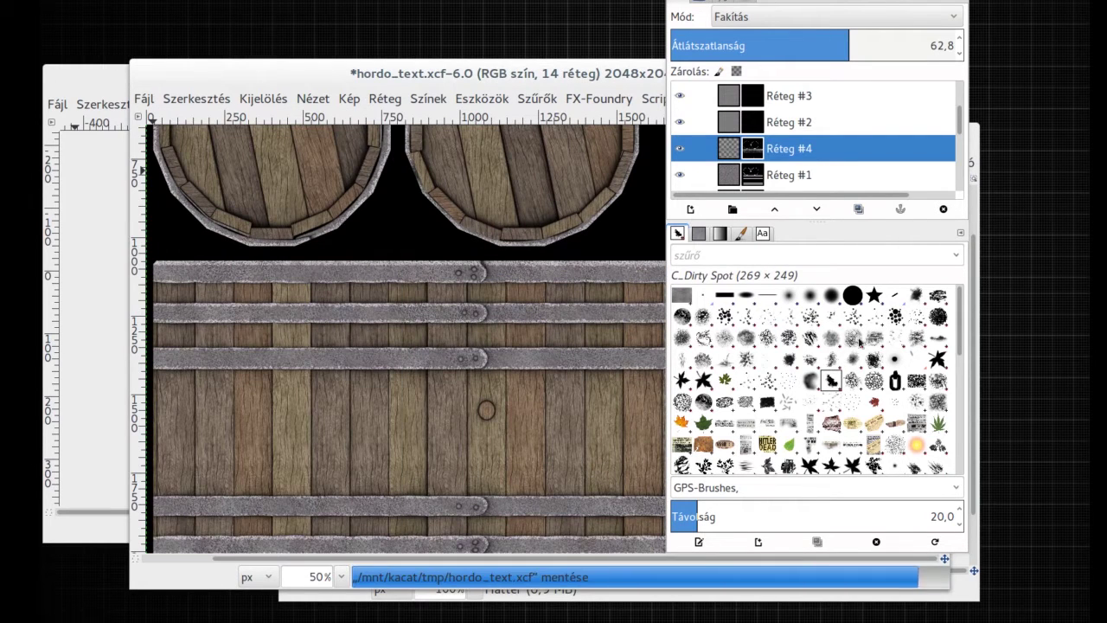
{"action": "scroll", "coordinate": [833, 138], "scroll_direction": "down", "scroll_amount": 2}
{"action": "scroll", "coordinate": [833, 133], "scroll_direction": "down", "scroll_amount": 3}
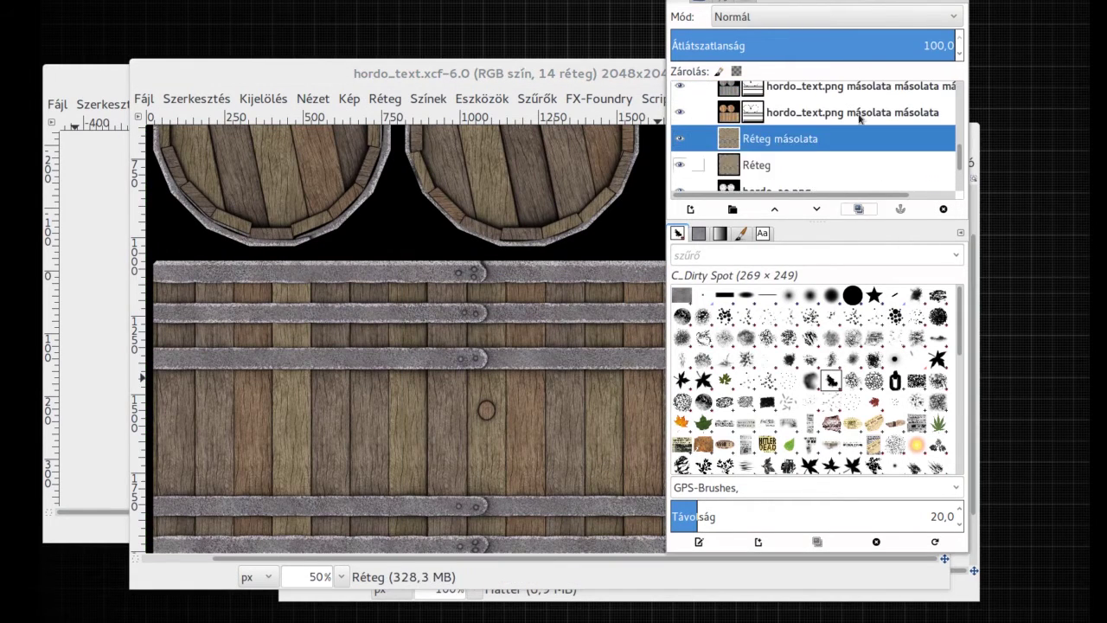
{"action": "left_click", "coordinate": [835, 16]}
{"action": "left_click", "coordinate": [826, 156]}
Step: Set Réteg másolata to Multiply blending and add a black layer mask
{"action": "key", "text": "minus"}
{"action": "right_click", "coordinate": [804, 138]}
{"action": "left_click", "coordinate": [830, 364]}
{"action": "left_click", "coordinate": [649, 444]}
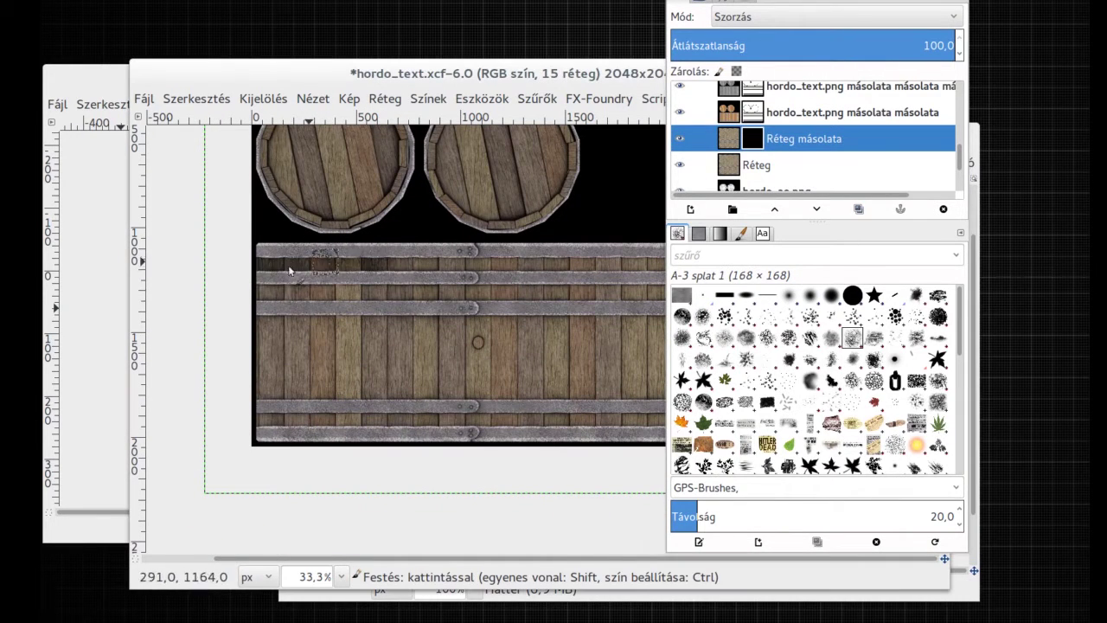
Step: Paint dark grime splats onto the planks through the layer mask
{"action": "left_click_drag", "start_coordinate": [376, 303], "coordinate": [421, 377]}
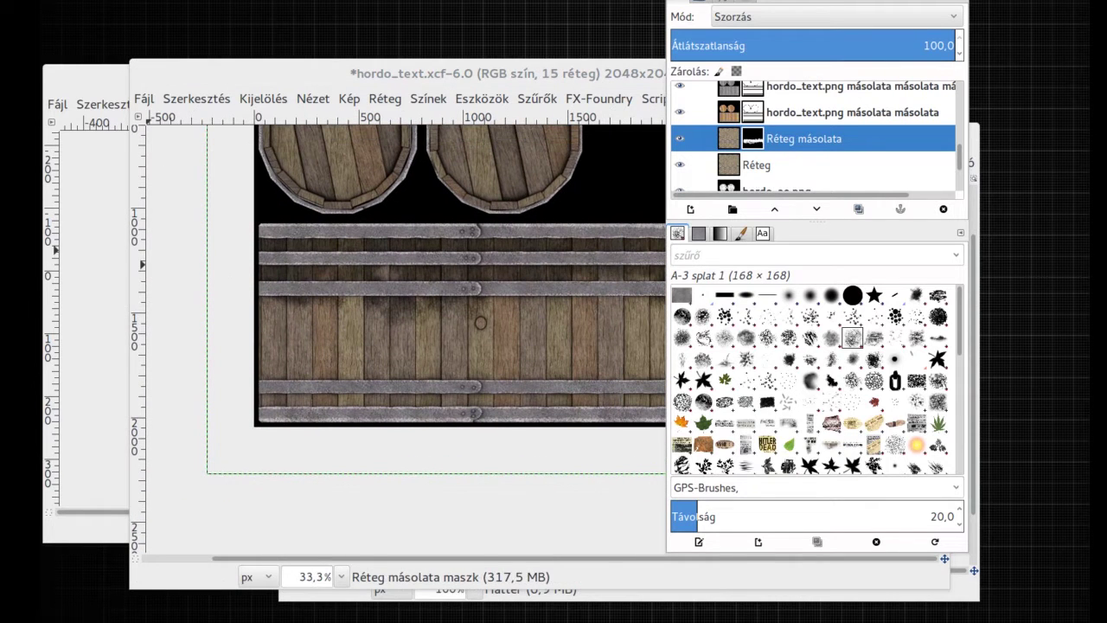
{"action": "scroll", "coordinate": [488, 276], "scroll_direction": "right", "scroll_amount": 5}
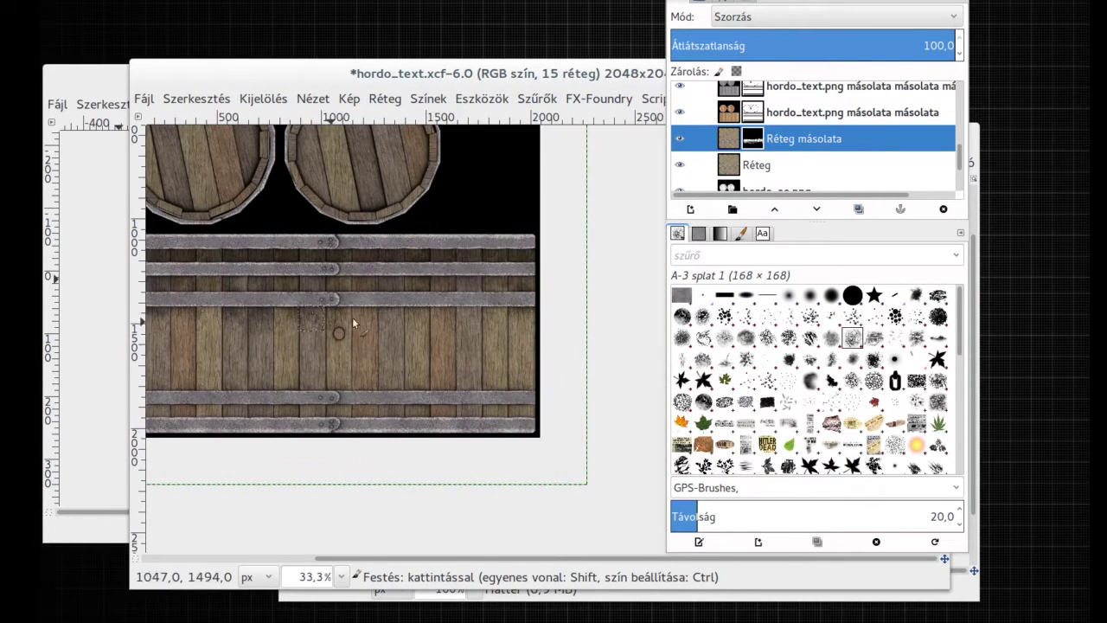
{"action": "scroll", "coordinate": [352, 316], "scroll_direction": "left", "scroll_amount": 2}
{"action": "scroll", "coordinate": [352, 317], "scroll_direction": "down", "scroll_amount": 1}
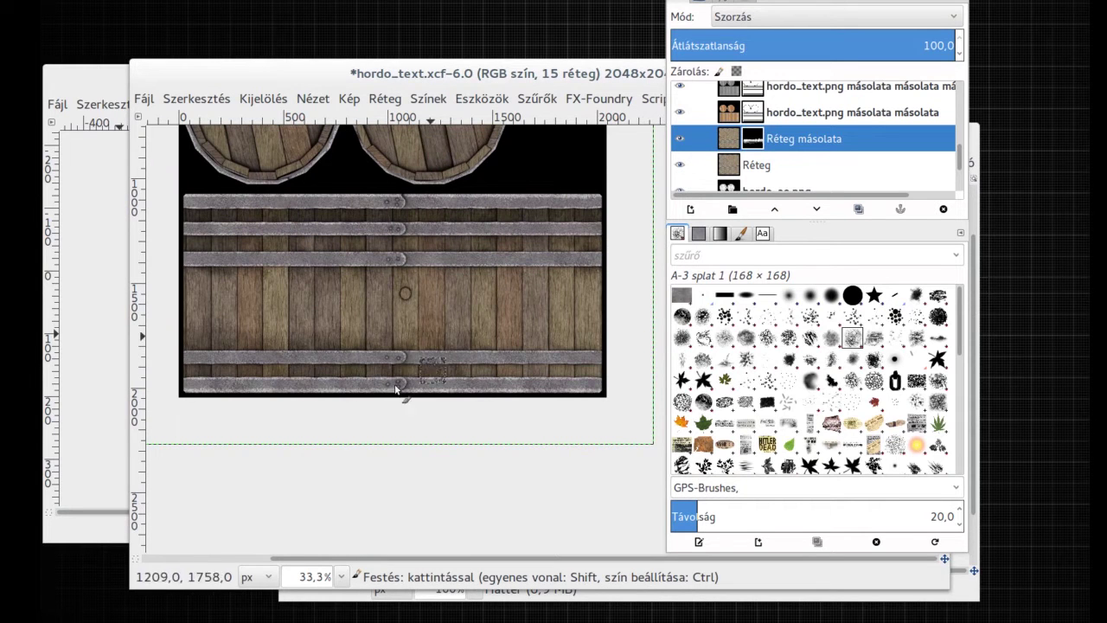
{"action": "scroll", "coordinate": [505, 350], "scroll_direction": "right", "scroll_amount": 3}
{"action": "scroll", "coordinate": [465, 369], "scroll_direction": "left", "scroll_amount": 4}
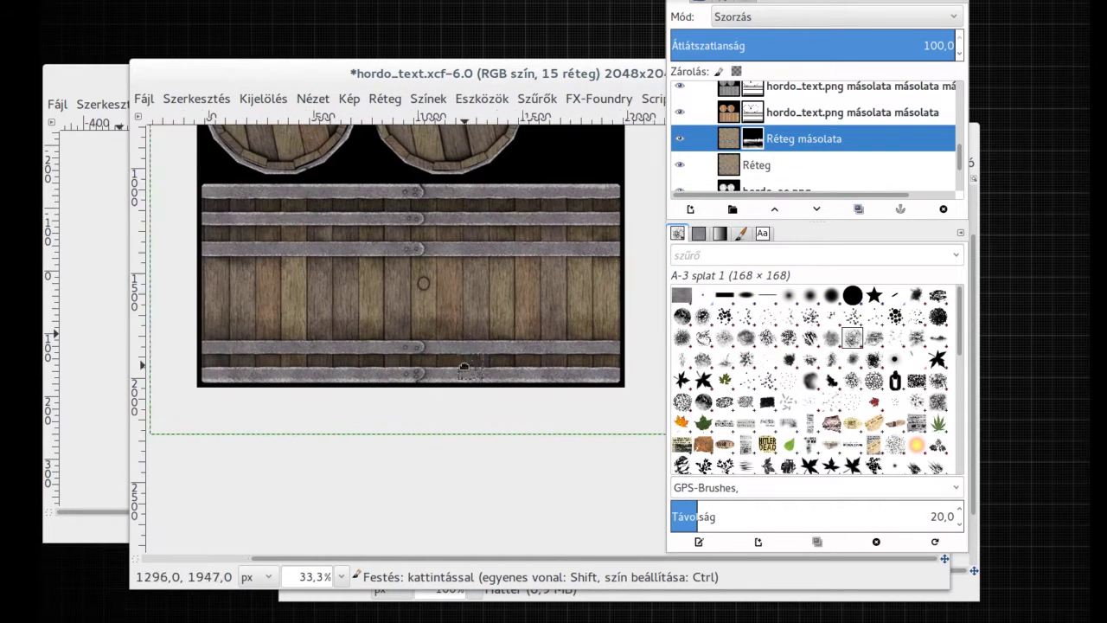
{"action": "scroll", "coordinate": [401, 184], "scroll_direction": "right", "scroll_amount": 3}
{"action": "scroll", "coordinate": [401, 184], "scroll_direction": "up", "scroll_amount": 3}
{"action": "scroll", "coordinate": [317, 162], "scroll_direction": "left", "scroll_amount": 4}
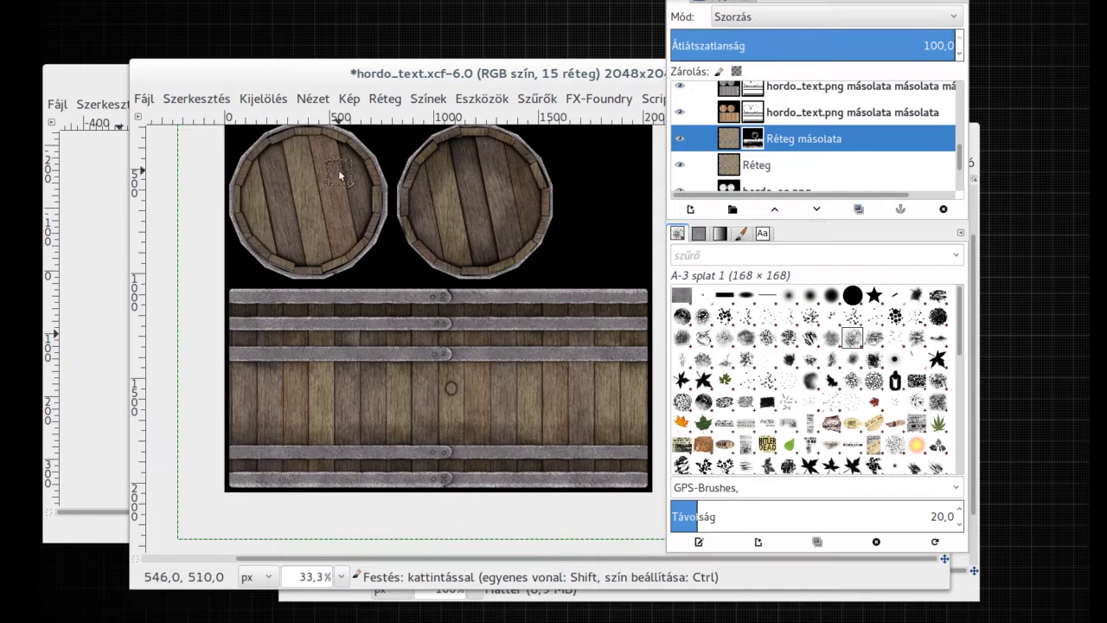
{"action": "scroll", "coordinate": [334, 379], "scroll_direction": "right", "scroll_amount": 2}
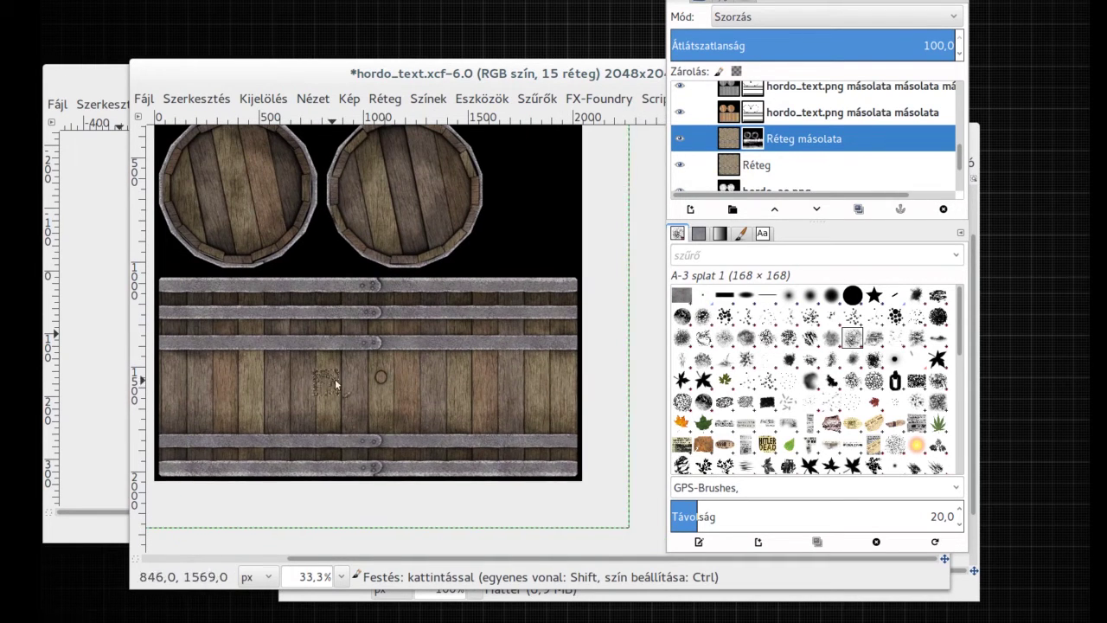
{"action": "scroll", "coordinate": [335, 379], "scroll_direction": "left", "scroll_amount": 1}
Step: Duplicate the grime layer and set the copy's blend mode to Dodge (Fakítás)
{"action": "key", "text": "ctrl+y"}
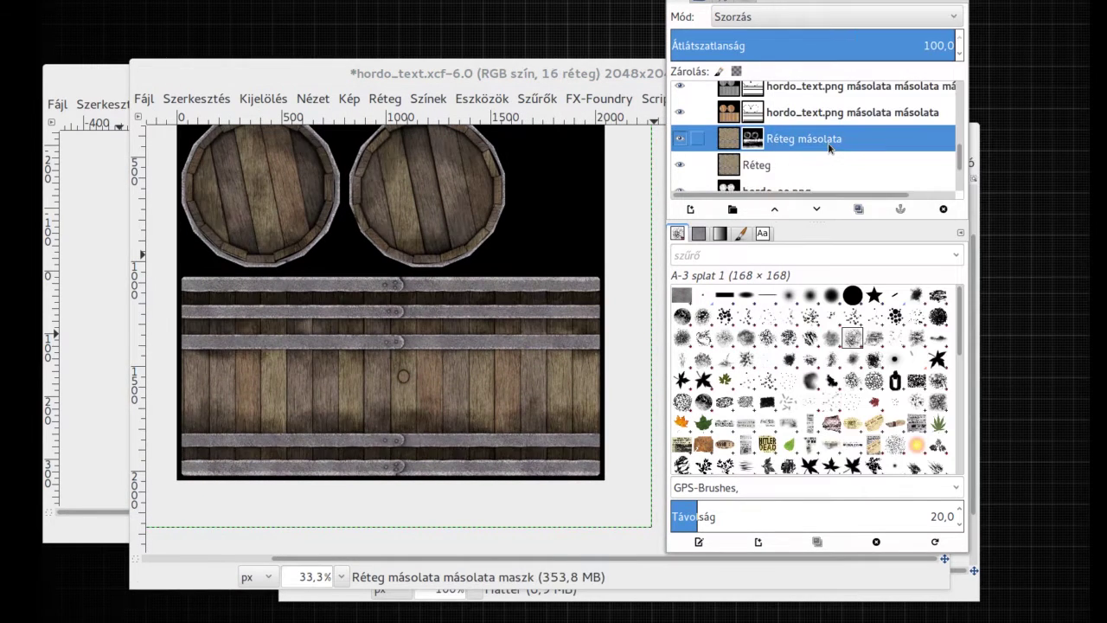
{"action": "key", "text": "ctrl+z"}
{"action": "key", "text": "ctrl+y"}
{"action": "key", "text": "ctrl+y"}
{"action": "left_click", "coordinate": [830, 17]}
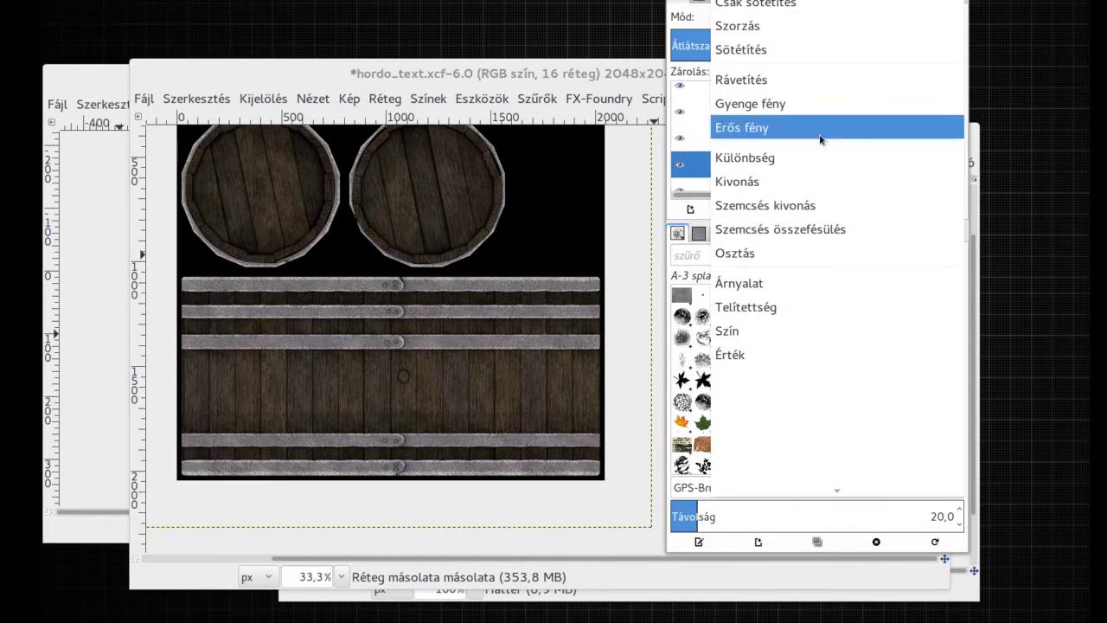
{"action": "left_click", "coordinate": [811, 124]}
Step: Add a black layer mask to Réteg másolata másolata
{"action": "right_click", "coordinate": [821, 164]}
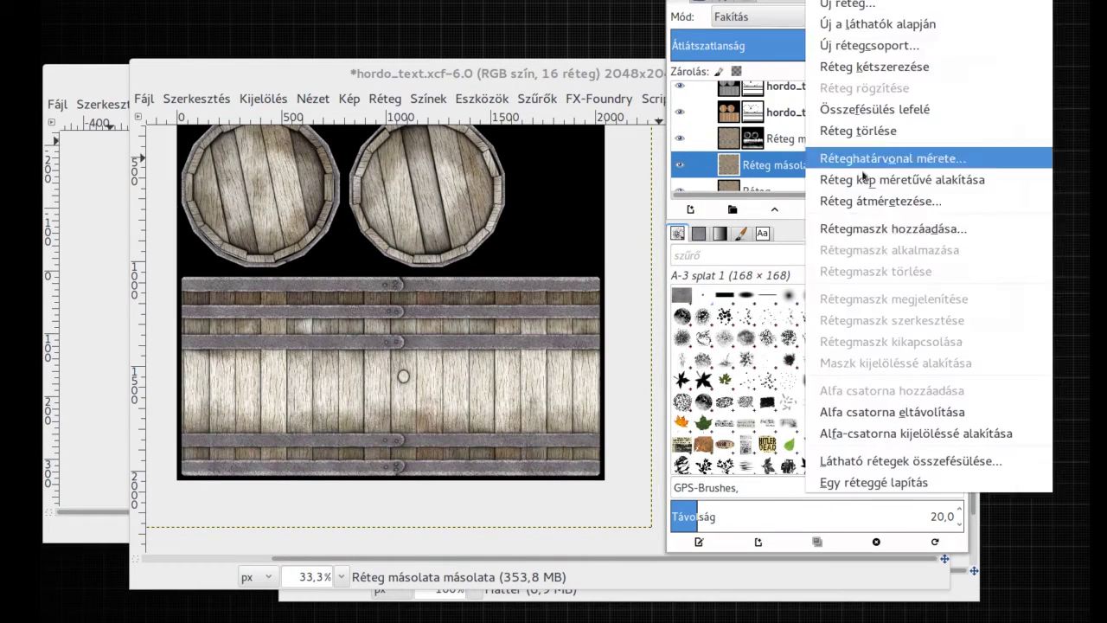
{"action": "left_click", "coordinate": [790, 227]}
{"action": "scroll", "coordinate": [420, 321], "scroll_direction": "up", "scroll_amount": 2}
{"action": "scroll", "coordinate": [347, 543], "scroll_direction": "up", "scroll_amount": 1}
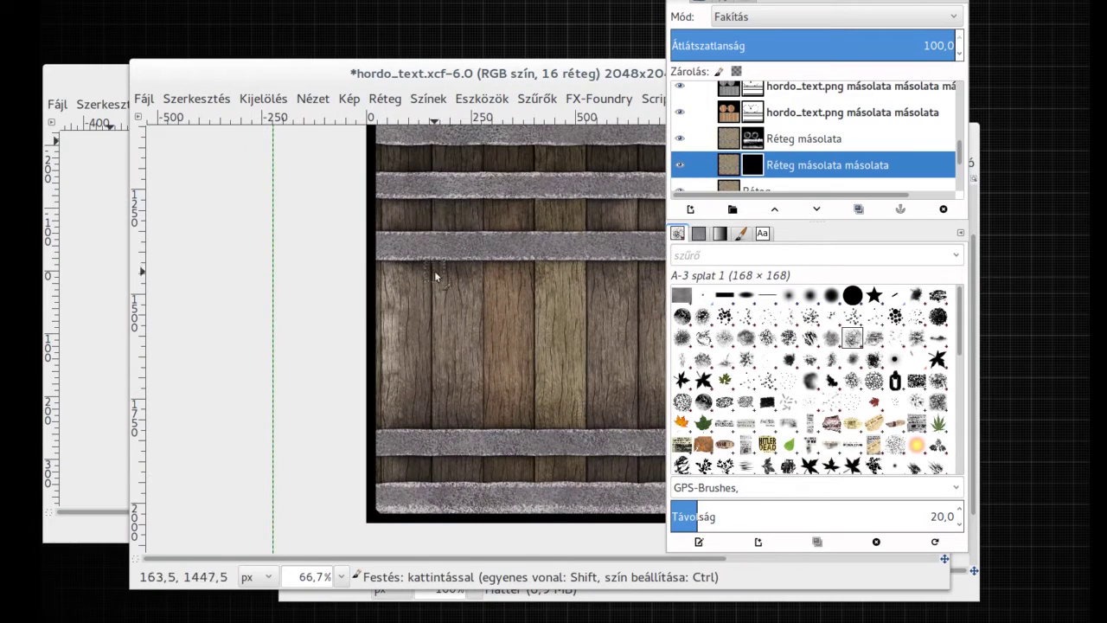
{"action": "scroll", "coordinate": [484, 416], "scroll_direction": "down", "scroll_amount": 2}
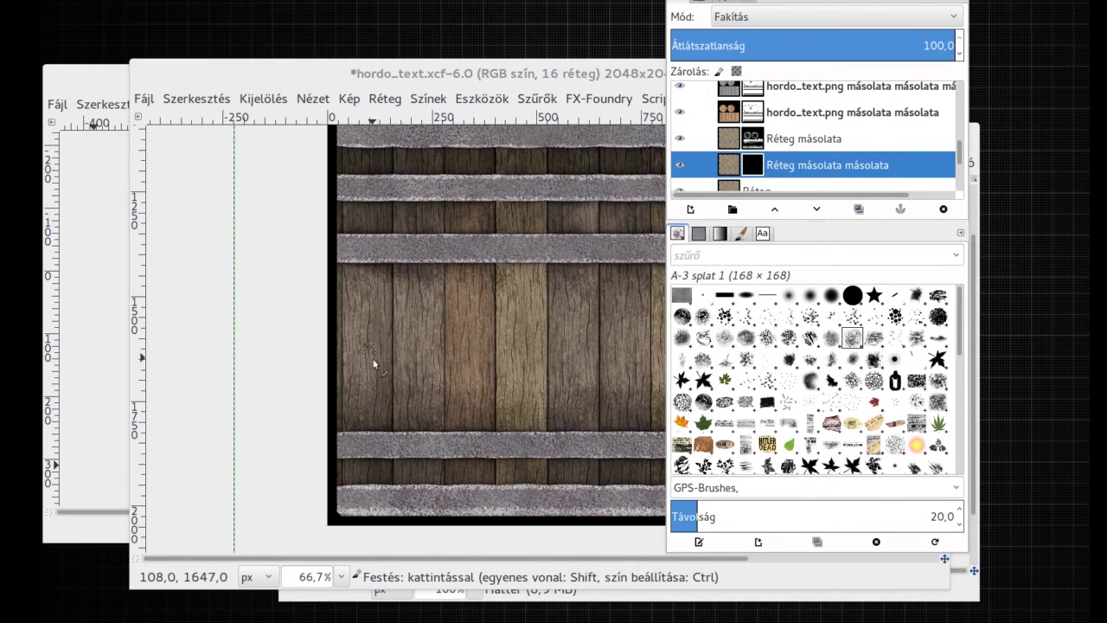
{"action": "scroll", "coordinate": [349, 149], "scroll_direction": "left", "scroll_amount": 1}
Step: Paint A-3 splat wear on the mask along the hoop edges and lid rims
{"action": "key", "text": "ctrl+b"}
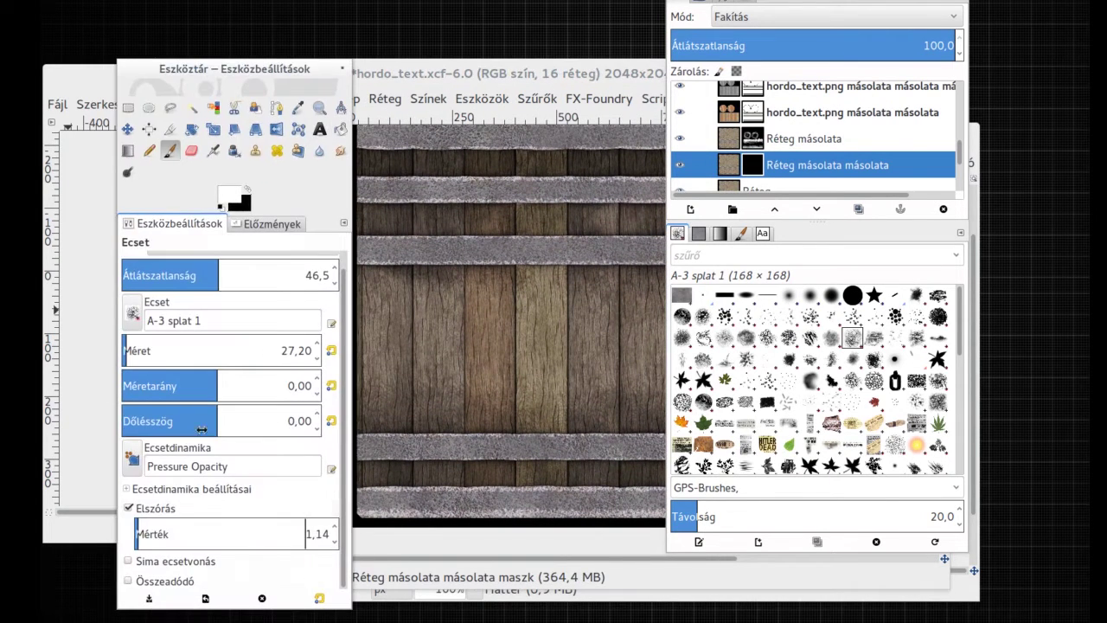
{"action": "scroll", "coordinate": [324, 531], "scroll_direction": "down", "scroll_amount": 5}
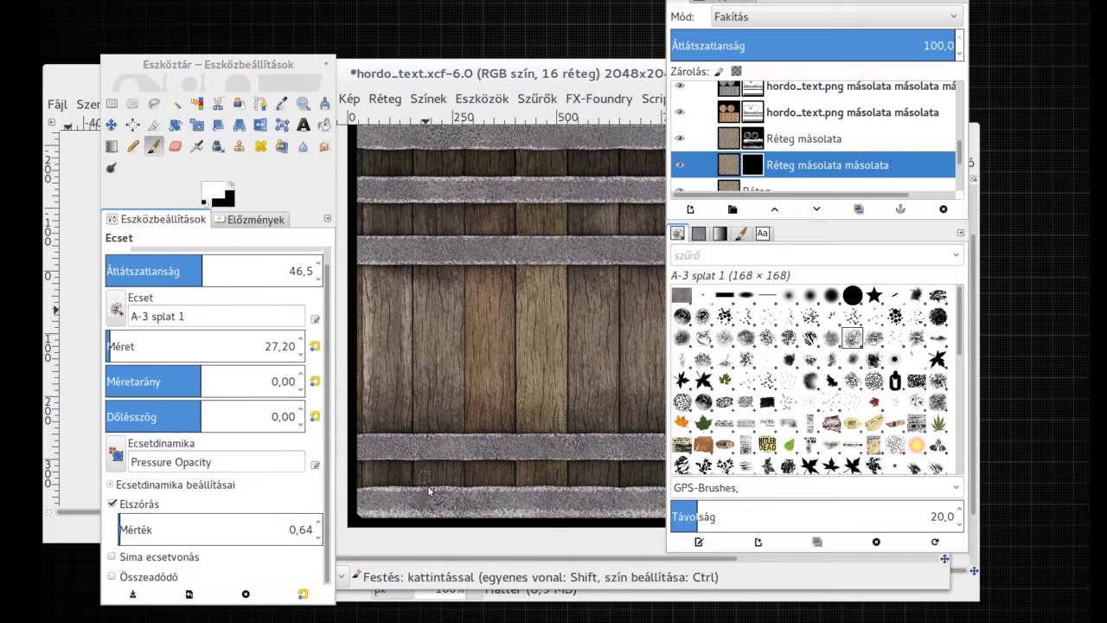
{"action": "scroll", "coordinate": [429, 165], "scroll_direction": "up", "scroll_amount": 1}
{"action": "scroll", "coordinate": [510, 199], "scroll_direction": "up", "scroll_amount": 1}
{"action": "scroll", "coordinate": [519, 225], "scroll_direction": "right", "scroll_amount": 3}
{"action": "scroll", "coordinate": [510, 260], "scroll_direction": "down", "scroll_amount": 2}
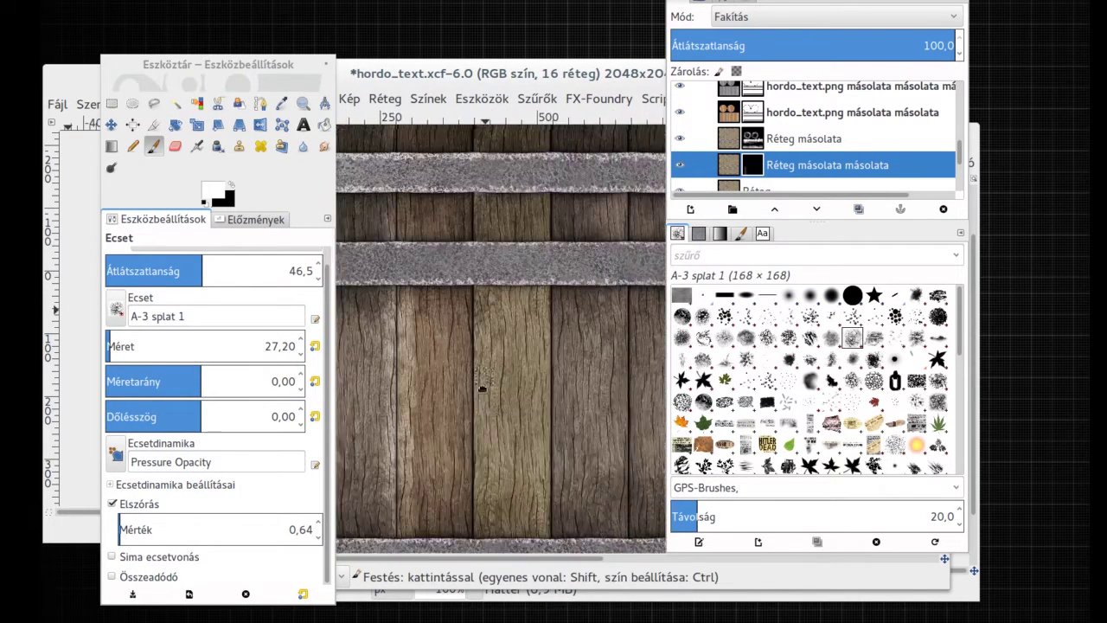
{"action": "scroll", "coordinate": [493, 297], "scroll_direction": "down", "scroll_amount": 2}
{"action": "scroll", "coordinate": [507, 525], "scroll_direction": "down", "scroll_amount": 2}
{"action": "scroll", "coordinate": [493, 432], "scroll_direction": "up", "scroll_amount": 4}
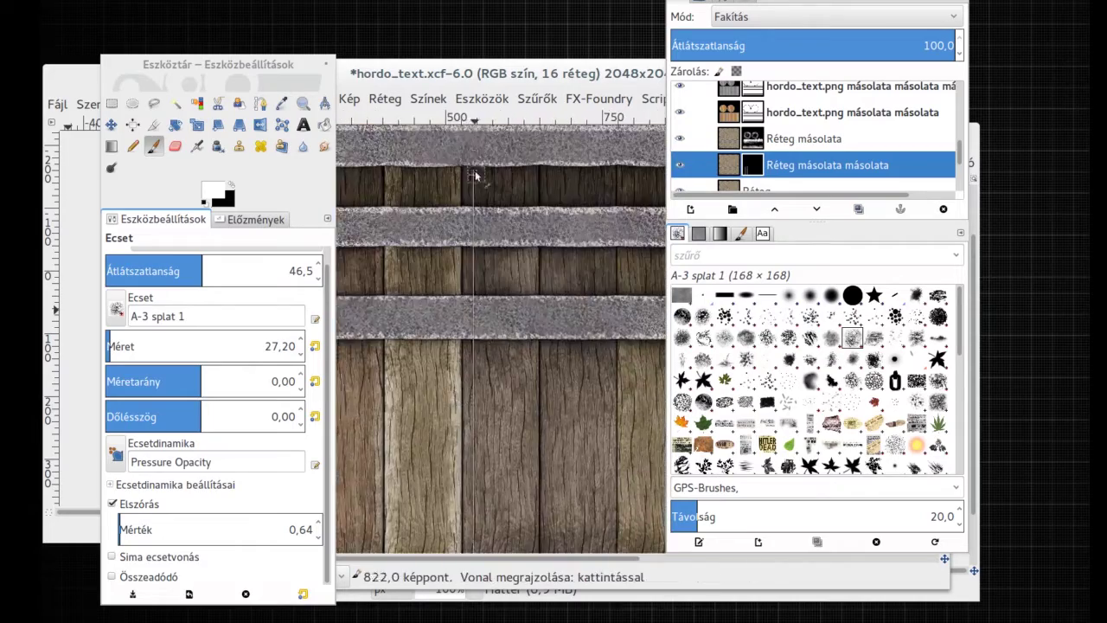
{"action": "scroll", "coordinate": [459, 259], "scroll_direction": "right", "scroll_amount": 3}
{"action": "scroll", "coordinate": [447, 215], "scroll_direction": "down", "scroll_amount": 3}
{"action": "scroll", "coordinate": [467, 190], "scroll_direction": "right", "scroll_amount": 2}
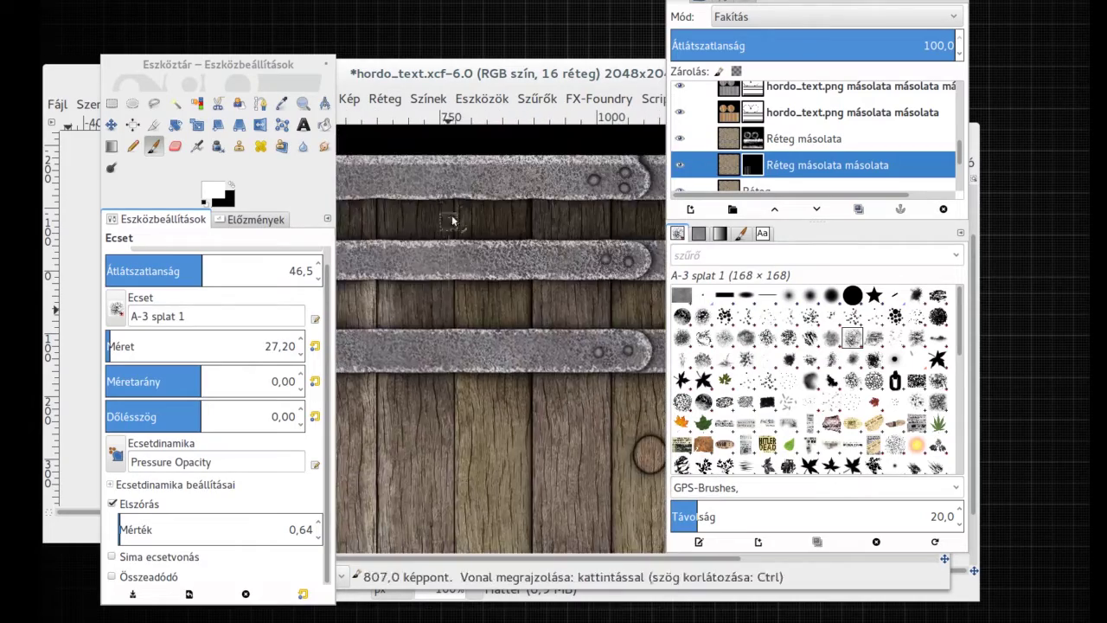
{"action": "scroll", "coordinate": [493, 164], "scroll_direction": "up", "scroll_amount": 3}
{"action": "scroll", "coordinate": [520, 139], "scroll_direction": "down", "scroll_amount": 3}
{"action": "scroll", "coordinate": [520, 138], "scroll_direction": "right", "scroll_amount": 2}
{"action": "scroll", "coordinate": [487, 436], "scroll_direction": "down", "scroll_amount": 4}
{"action": "scroll", "coordinate": [493, 223], "scroll_direction": "right", "scroll_amount": 3}
{"action": "scroll", "coordinate": [493, 223], "scroll_direction": "down", "scroll_amount": 4}
{"action": "scroll", "coordinate": [476, 346], "scroll_direction": "up", "scroll_amount": 4}
{"action": "scroll", "coordinate": [467, 433], "scroll_direction": "down", "scroll_amount": 2}
{"action": "scroll", "coordinate": [460, 487], "scroll_direction": "down", "scroll_amount": 2}
{"action": "scroll", "coordinate": [461, 487], "scroll_direction": "up", "scroll_amount": 5}
{"action": "scroll", "coordinate": [460, 519], "scroll_direction": "right", "scroll_amount": 2}
{"action": "scroll", "coordinate": [441, 372], "scroll_direction": "up", "scroll_amount": 5}
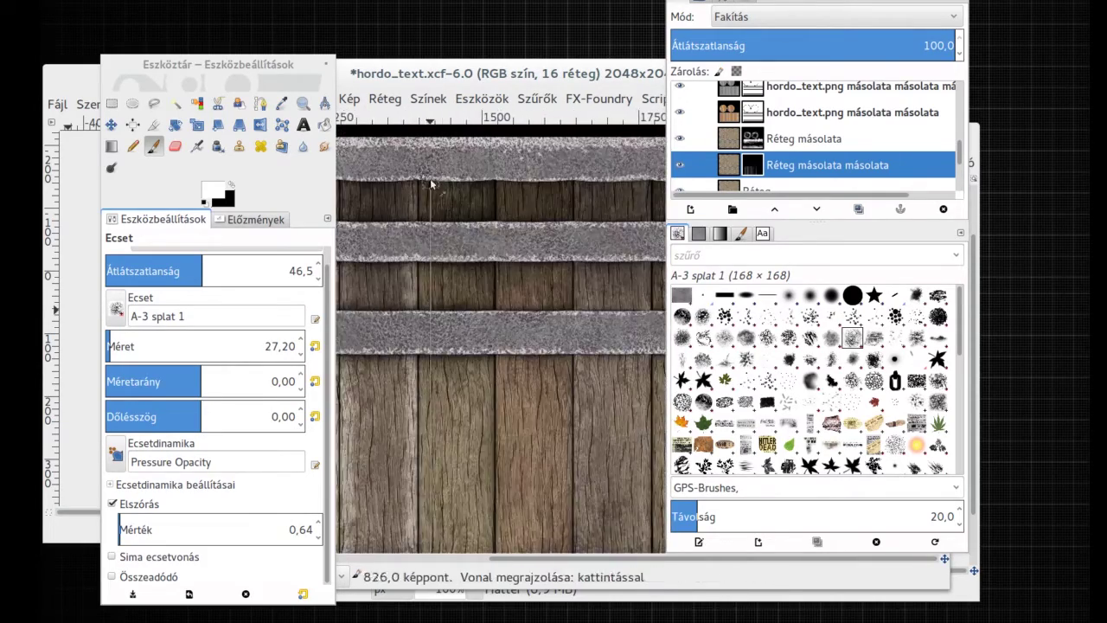
{"action": "scroll", "coordinate": [431, 183], "scroll_direction": "down", "scroll_amount": 5}
{"action": "scroll", "coordinate": [449, 346], "scroll_direction": "right", "scroll_amount": 2}
{"action": "scroll", "coordinate": [476, 538], "scroll_direction": "down", "scroll_amount": 3}
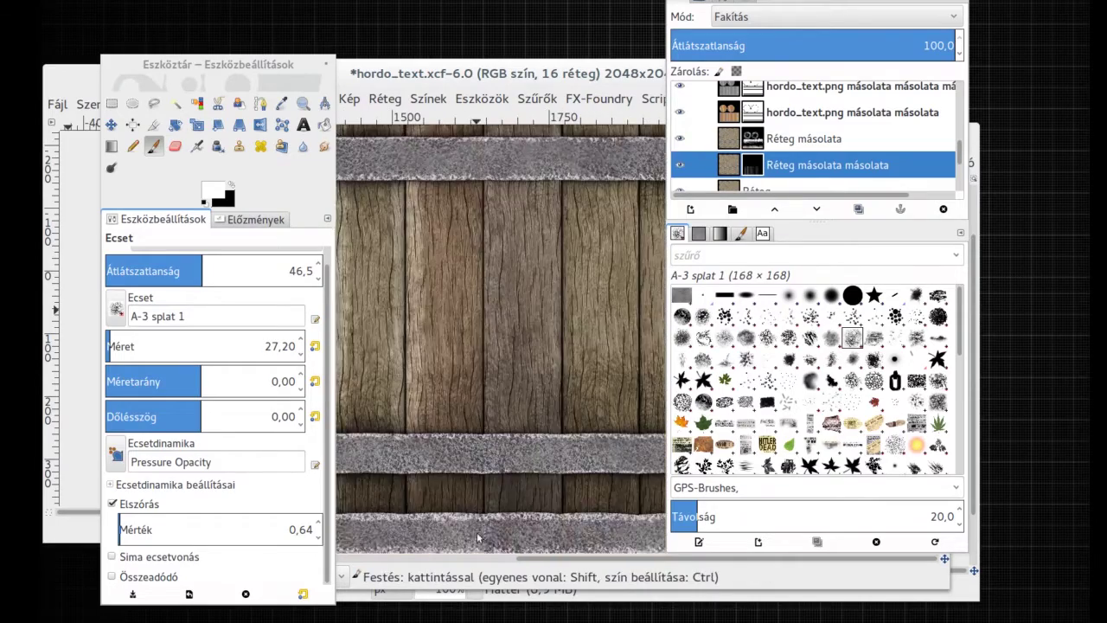
{"action": "scroll", "coordinate": [476, 538], "scroll_direction": "down", "scroll_amount": 2}
{"action": "scroll", "coordinate": [474, 433], "scroll_direction": "up", "scroll_amount": 5}
{"action": "scroll", "coordinate": [472, 329], "scroll_direction": "right", "scroll_amount": 4}
{"action": "scroll", "coordinate": [471, 260], "scroll_direction": "up", "scroll_amount": 3}
{"action": "scroll", "coordinate": [471, 260], "scroll_direction": "up", "scroll_amount": 5}
{"action": "scroll", "coordinate": [519, 302], "scroll_direction": "left", "scroll_amount": 10}
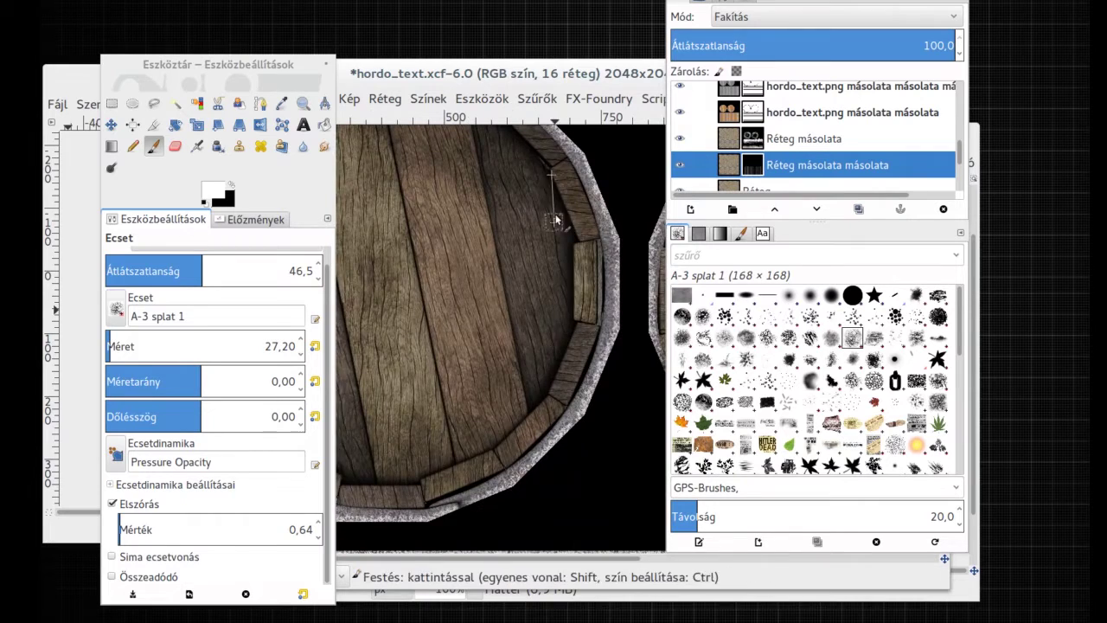
{"action": "scroll", "coordinate": [519, 243], "scroll_direction": "left", "scroll_amount": 2}
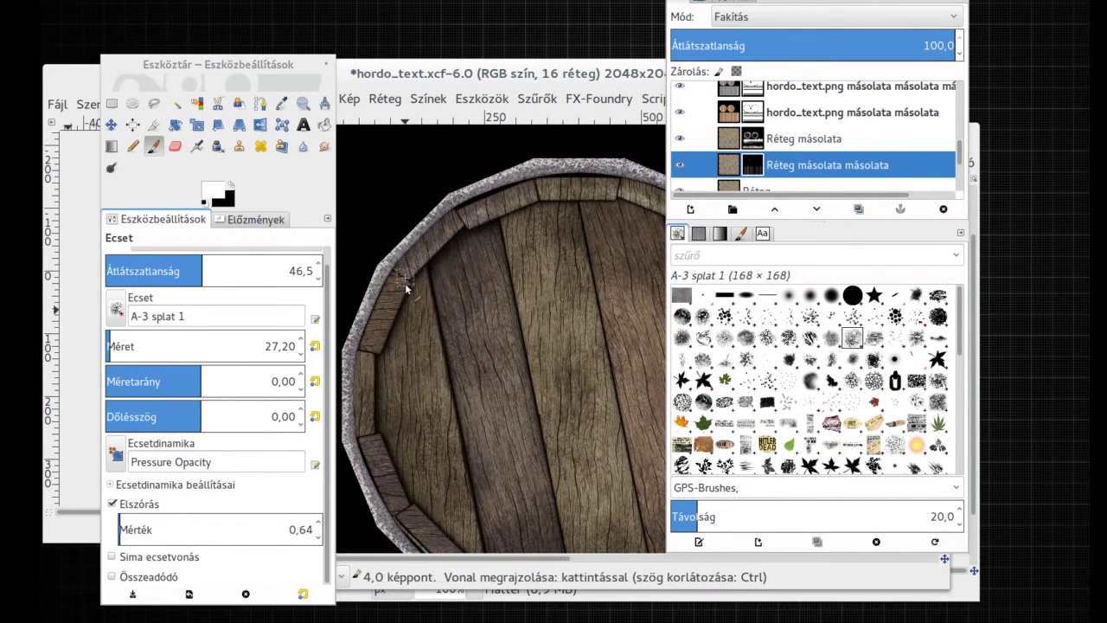
{"action": "scroll", "coordinate": [390, 346], "scroll_direction": "down", "scroll_amount": 5}
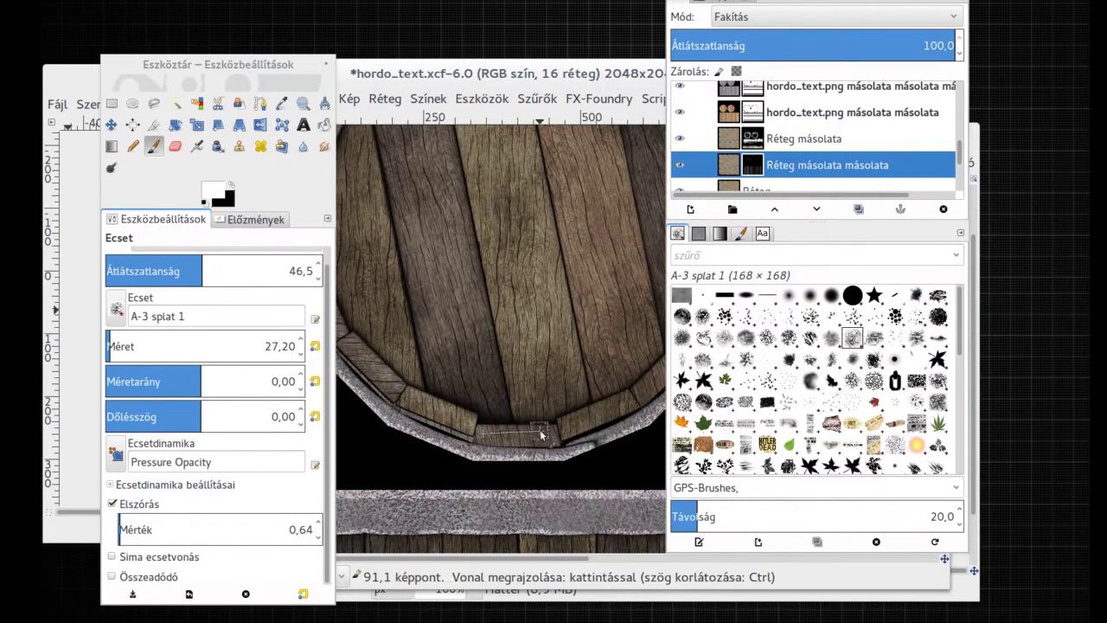
{"action": "scroll", "coordinate": [541, 436], "scroll_direction": "up", "scroll_amount": 5}
{"action": "scroll", "coordinate": [520, 441], "scroll_direction": "right", "scroll_amount": 5}
{"action": "scroll", "coordinate": [450, 467], "scroll_direction": "left", "scroll_amount": 3}
{"action": "scroll", "coordinate": [423, 475], "scroll_direction": "up", "scroll_amount": 2}
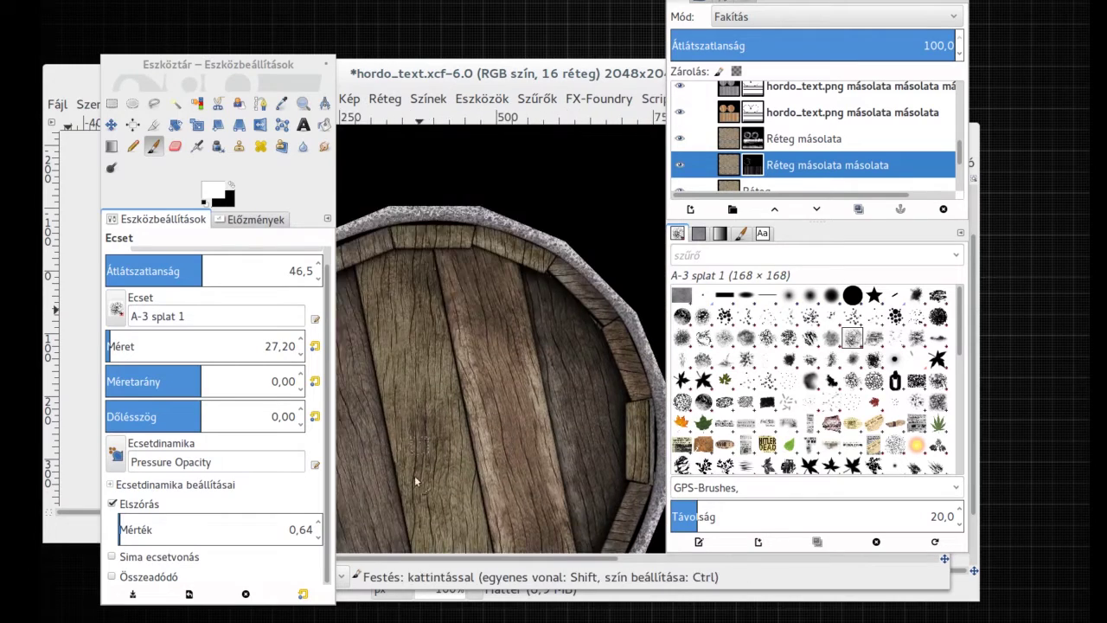
{"action": "scroll", "coordinate": [424, 389], "scroll_direction": "down", "scroll_amount": 2}
{"action": "scroll", "coordinate": [433, 277], "scroll_direction": "left", "scroll_amount": 2}
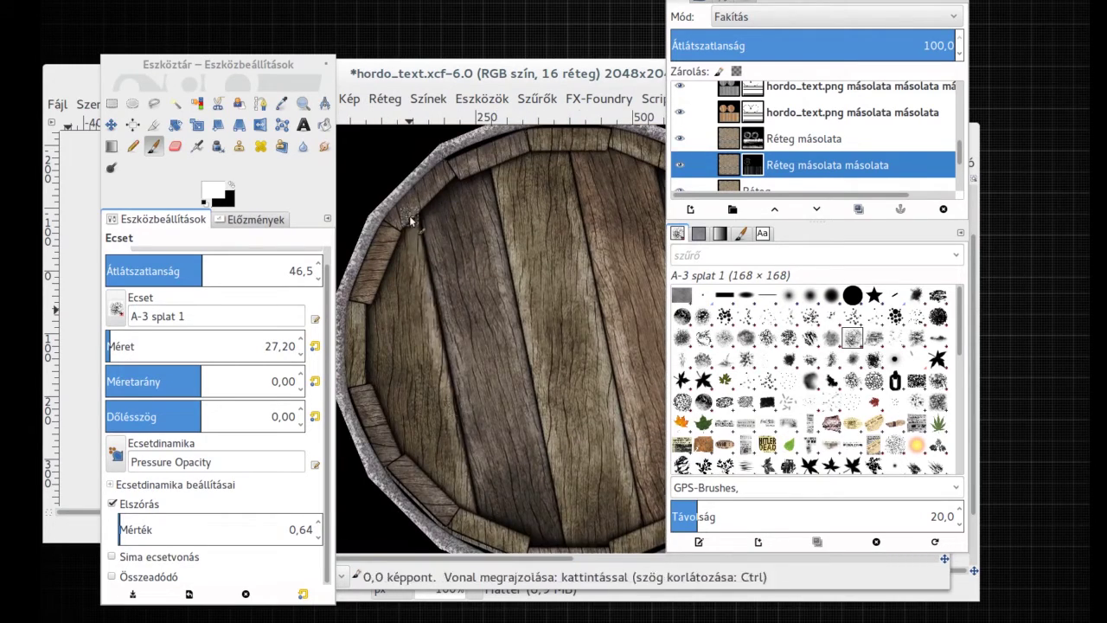
{"action": "scroll", "coordinate": [450, 260], "scroll_direction": "down", "scroll_amount": 3}
{"action": "scroll", "coordinate": [519, 260], "scroll_direction": "right", "scroll_amount": 5}
{"action": "scroll", "coordinate": [606, 273], "scroll_direction": "right", "scroll_amount": 3}
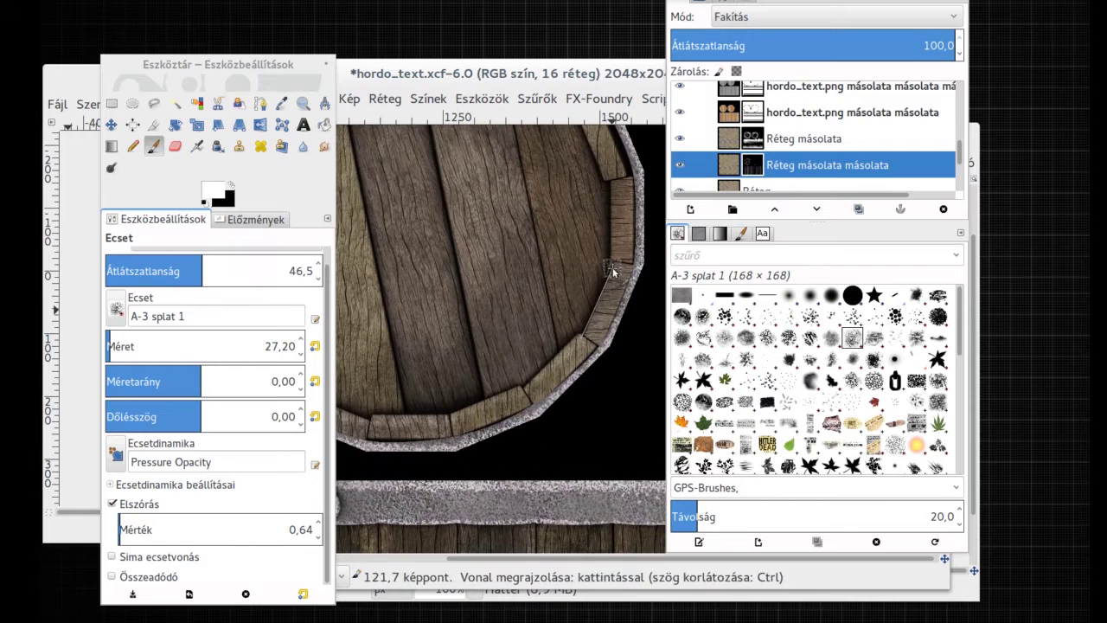
{"action": "scroll", "coordinate": [612, 273], "scroll_direction": "down", "scroll_amount": 1}
{"action": "scroll", "coordinate": [563, 286], "scroll_direction": "left", "scroll_amount": 3}
{"action": "scroll", "coordinate": [484, 294], "scroll_direction": "left", "scroll_amount": 2}
{"action": "scroll", "coordinate": [423, 310], "scroll_direction": "down", "scroll_amount": 1}
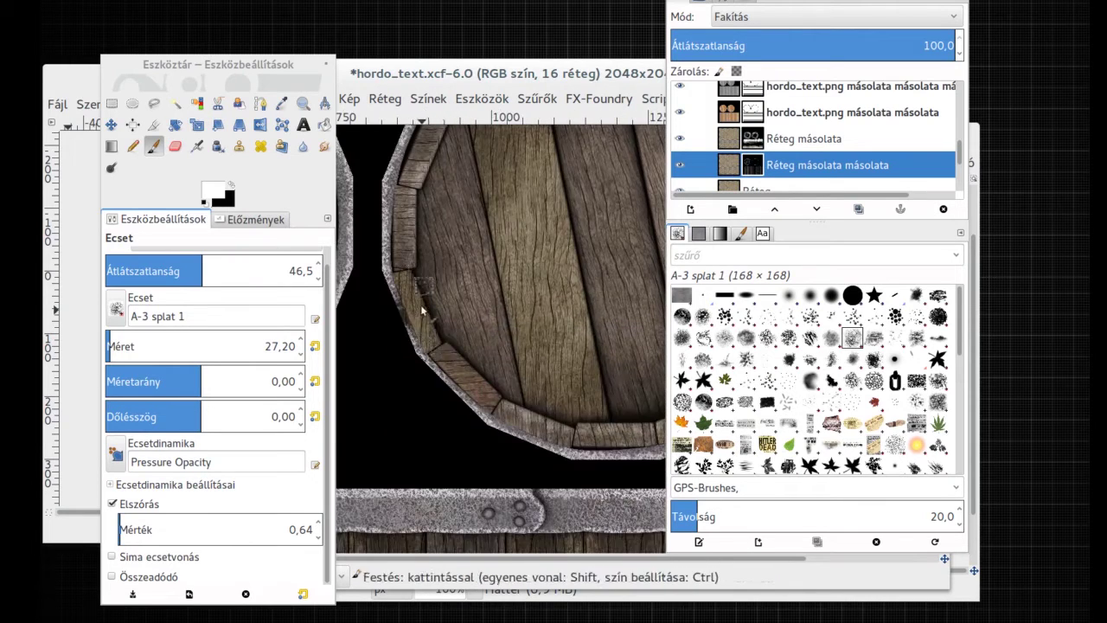
{"action": "scroll", "coordinate": [432, 268], "scroll_direction": "up", "scroll_amount": 3}
{"action": "scroll", "coordinate": [567, 497], "scroll_direction": "right", "scroll_amount": 1}
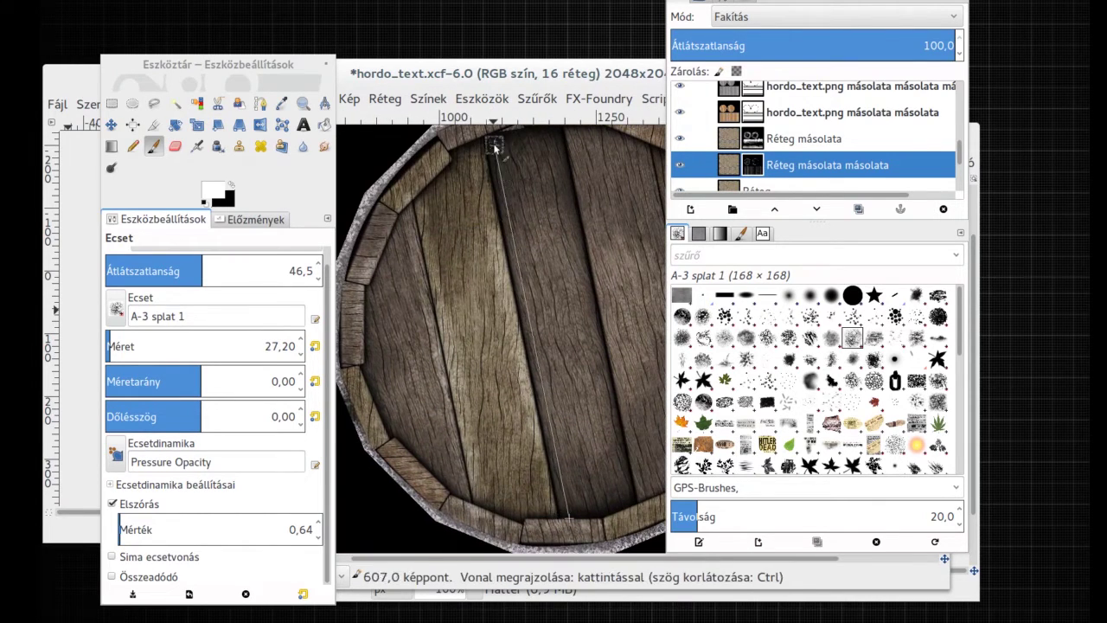
{"action": "scroll", "coordinate": [484, 217], "scroll_direction": "up", "scroll_amount": 1}
{"action": "scroll", "coordinate": [450, 277], "scroll_direction": "right", "scroll_amount": 2}
{"action": "scroll", "coordinate": [394, 349], "scroll_direction": "down", "scroll_amount": 1}
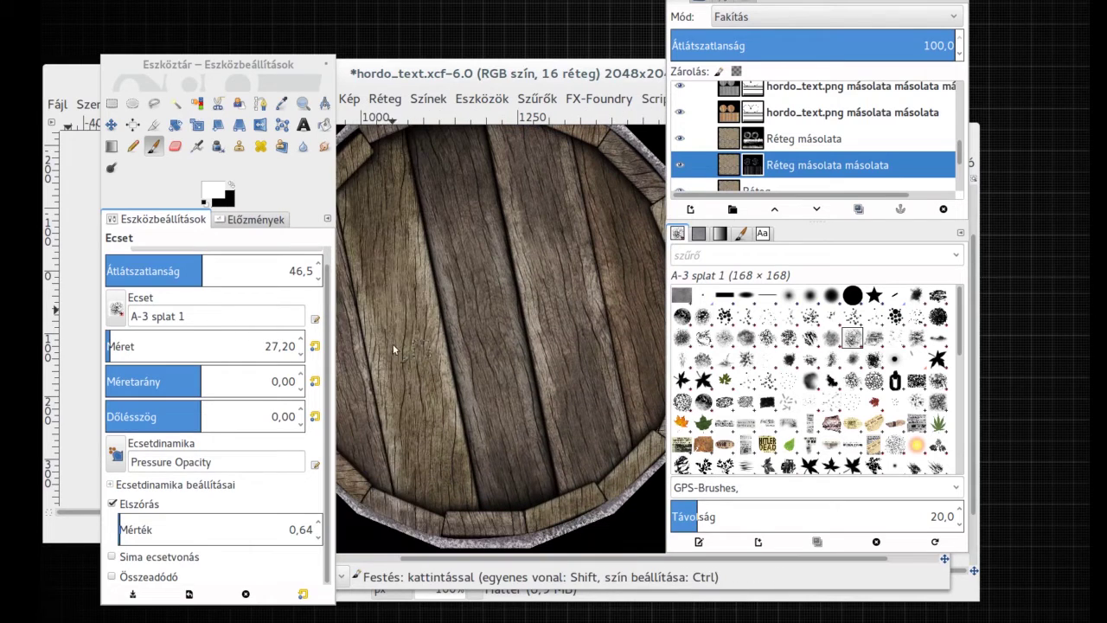
Step: Lower the brush opacity for fainter, larger wear splats on the mask
{"action": "left_click", "coordinate": [144, 271]}
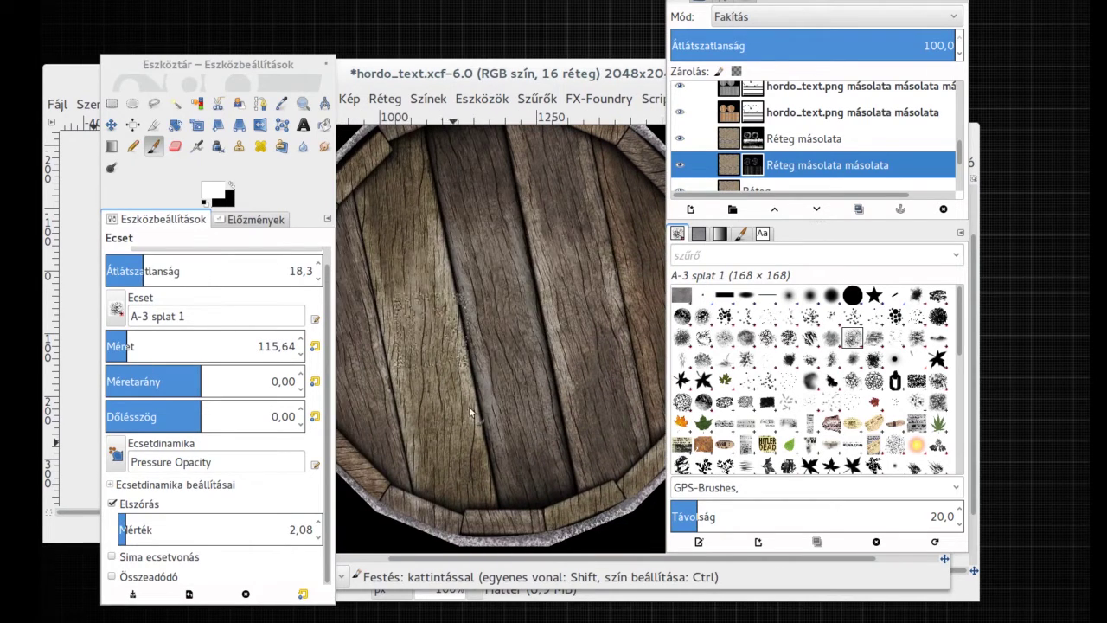
{"action": "scroll", "coordinate": [475, 273], "scroll_direction": "down", "scroll_amount": 2}
{"action": "scroll", "coordinate": [475, 273], "scroll_direction": "down", "scroll_amount": 1}
{"action": "scroll", "coordinate": [423, 427], "scroll_direction": "down", "scroll_amount": 1}
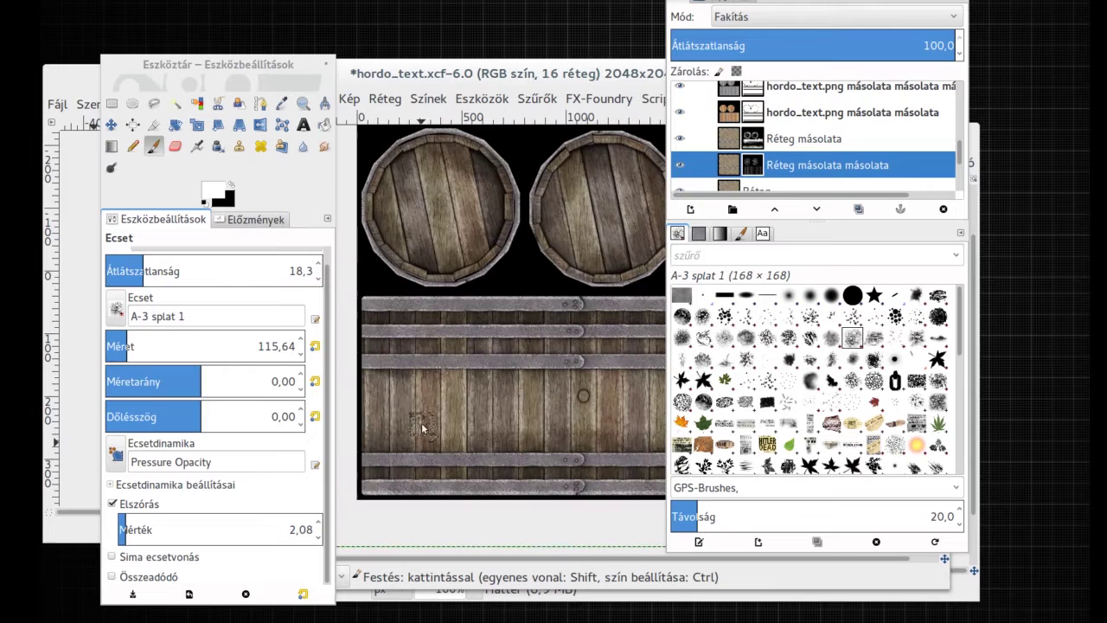
{"action": "scroll", "coordinate": [562, 402], "scroll_direction": "right", "scroll_amount": 4}
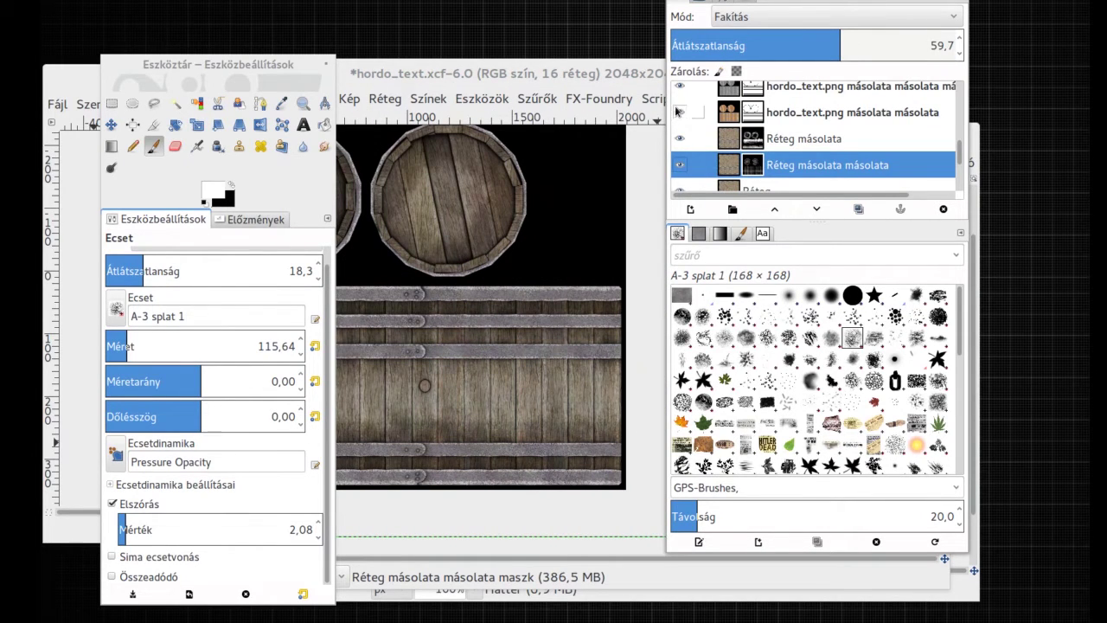
Step: Set the colour overlay layer to 25.8 opacity and delete leftover Réteg másolata másolata #1
{"action": "left_click_drag", "start_coordinate": [759, 45], "coordinate": [742, 46]}
{"action": "scroll", "coordinate": [558, 407], "scroll_direction": "up", "scroll_amount": 2}
{"action": "scroll", "coordinate": [558, 406], "scroll_direction": "down", "scroll_amount": 2}
{"action": "scroll", "coordinate": [558, 407], "scroll_direction": "up", "scroll_amount": 3}
{"action": "scroll", "coordinate": [558, 407], "scroll_direction": "down", "scroll_amount": 1}
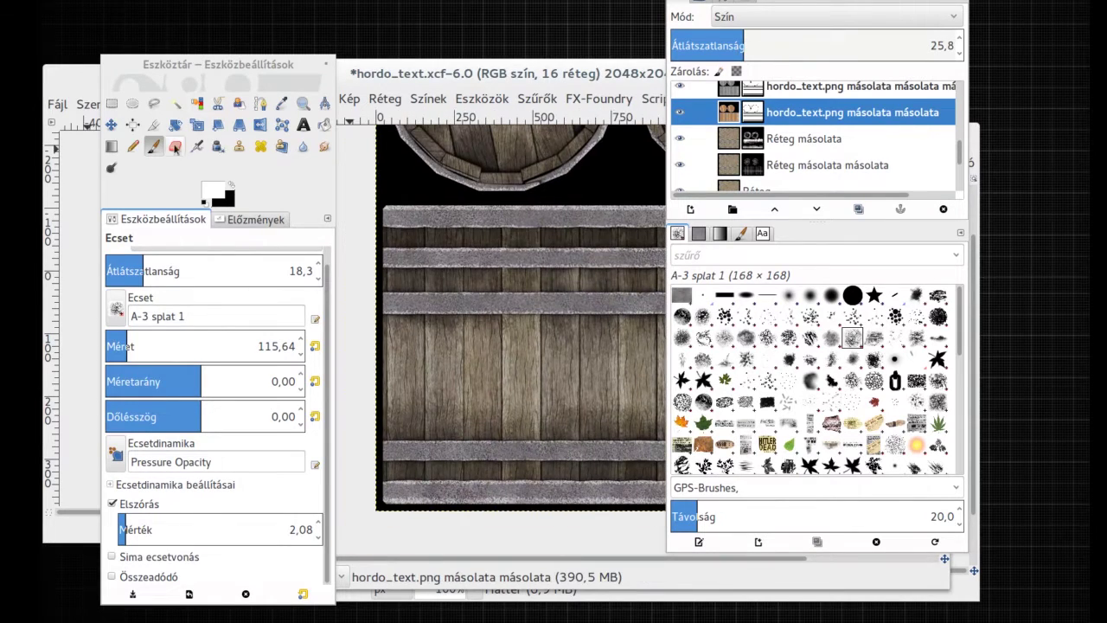
{"action": "left_click", "coordinate": [943, 209]}
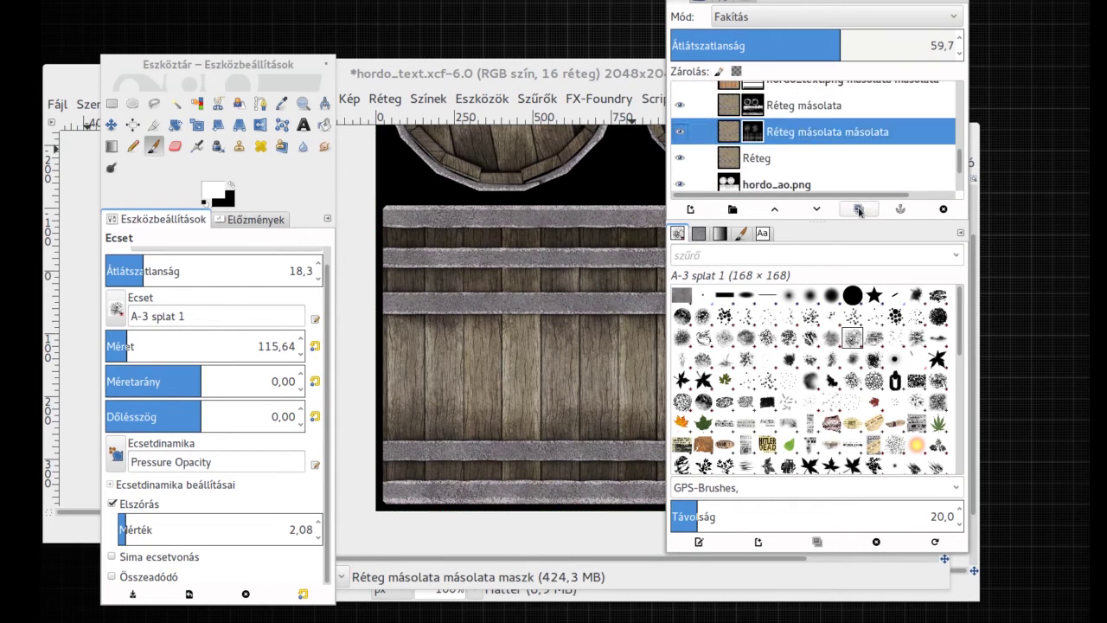
Step: Give the new duplicate layer a black layer mask
{"action": "right_click", "coordinate": [780, 141]}
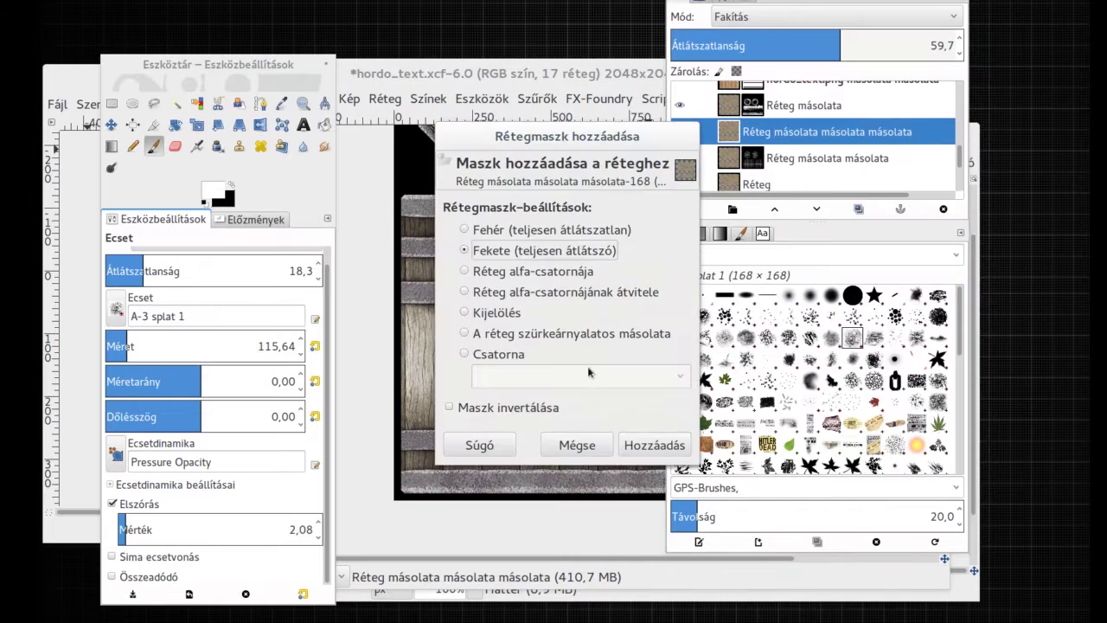
{"action": "left_click", "coordinate": [655, 445]}
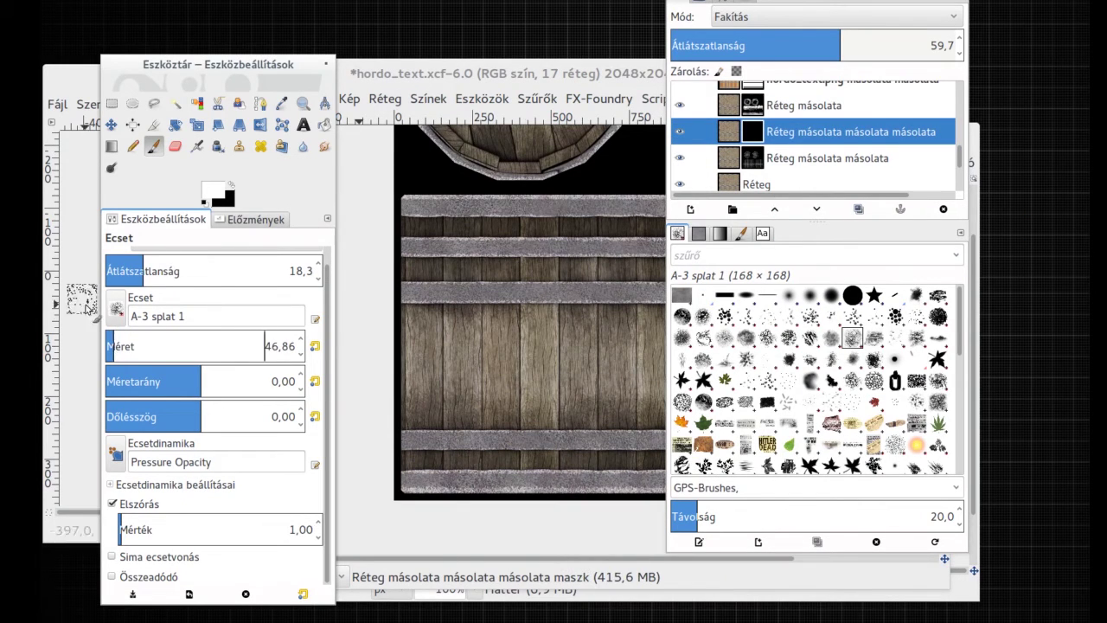
{"action": "key", "text": "Tab"}
{"action": "scroll", "coordinate": [411, 343], "scroll_direction": "down", "scroll_amount": 5}
{"action": "scroll", "coordinate": [412, 344], "scroll_direction": "up", "scroll_amount": 3}
{"action": "key", "text": "Tab"}
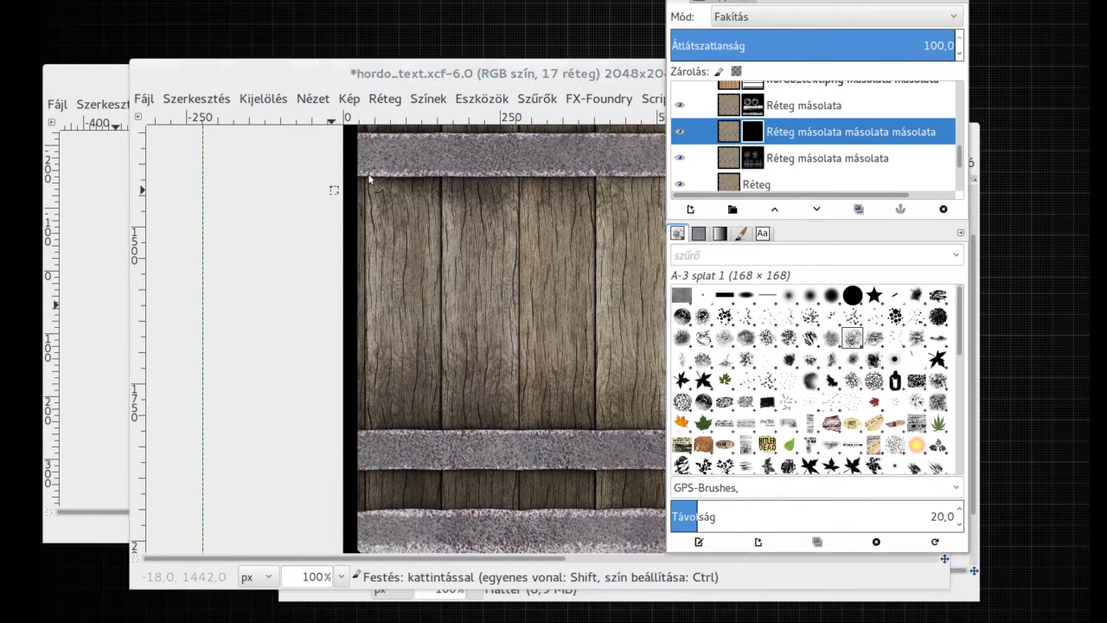
Step: Paint a straight wear stroke along the barrel lid rim into the mask
{"action": "scroll", "coordinate": [372, 182], "scroll_direction": "down", "scroll_amount": 5}
{"action": "scroll", "coordinate": [374, 179], "scroll_direction": "right", "scroll_amount": 2}
{"action": "scroll", "coordinate": [381, 260], "scroll_direction": "up", "scroll_amount": 3}
{"action": "scroll", "coordinate": [411, 498], "scroll_direction": "down", "scroll_amount": 3}
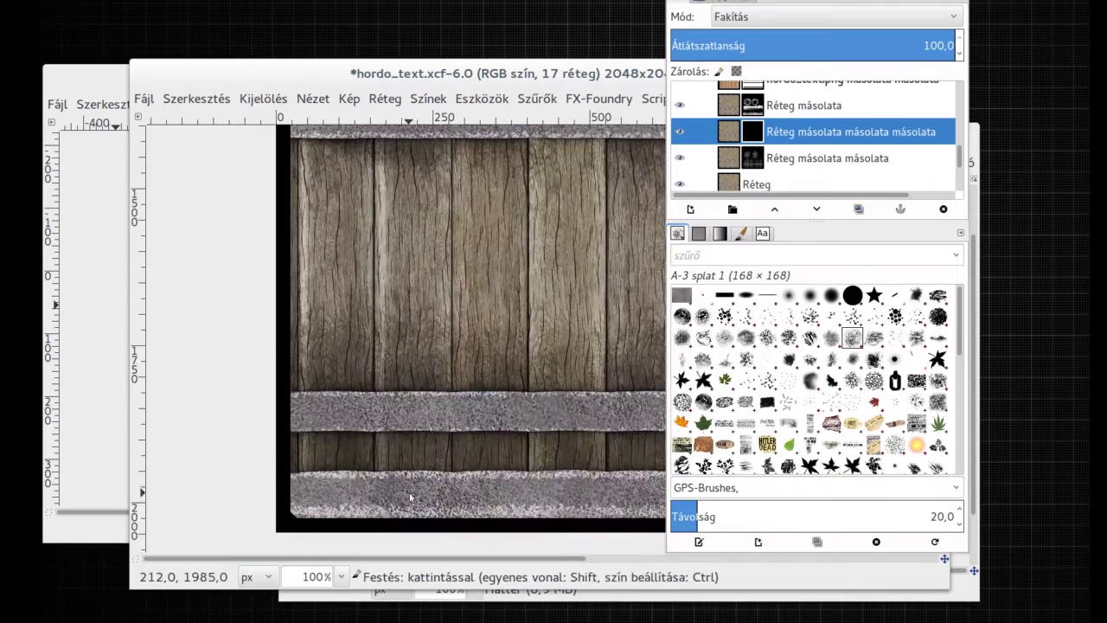
{"action": "scroll", "coordinate": [411, 497], "scroll_direction": "right", "scroll_amount": 2}
{"action": "scroll", "coordinate": [411, 498], "scroll_direction": "up", "scroll_amount": 2}
{"action": "scroll", "coordinate": [411, 498], "scroll_direction": "up", "scroll_amount": 1}
{"action": "scroll", "coordinate": [415, 493], "scroll_direction": "up", "scroll_amount": 3}
{"action": "scroll", "coordinate": [421, 482], "scroll_direction": "down", "scroll_amount": 6}
{"action": "scroll", "coordinate": [421, 482], "scroll_direction": "up", "scroll_amount": 5}
{"action": "scroll", "coordinate": [421, 482], "scroll_direction": "right", "scroll_amount": 1}
{"action": "scroll", "coordinate": [419, 493], "scroll_direction": "down", "scroll_amount": 5}
{"action": "scroll", "coordinate": [417, 511], "scroll_direction": "right", "scroll_amount": 1}
{"action": "scroll", "coordinate": [417, 510], "scroll_direction": "up", "scroll_amount": 5}
{"action": "scroll", "coordinate": [413, 539], "scroll_direction": "down", "scroll_amount": 5}
{"action": "scroll", "coordinate": [407, 372], "scroll_direction": "up", "scroll_amount": 5}
{"action": "scroll", "coordinate": [391, 207], "scroll_direction": "right", "scroll_amount": 2}
{"action": "scroll", "coordinate": [403, 346], "scroll_direction": "down", "scroll_amount": 5}
{"action": "scroll", "coordinate": [416, 450], "scroll_direction": "right", "scroll_amount": 1}
{"action": "scroll", "coordinate": [407, 372], "scroll_direction": "up", "scroll_amount": 6}
{"action": "scroll", "coordinate": [395, 277], "scroll_direction": "right", "scroll_amount": 1}
{"action": "scroll", "coordinate": [394, 277], "scroll_direction": "down", "scroll_amount": 5}
{"action": "scroll", "coordinate": [392, 280], "scroll_direction": "right", "scroll_amount": 1}
{"action": "scroll", "coordinate": [390, 281], "scroll_direction": "up", "scroll_amount": 5}
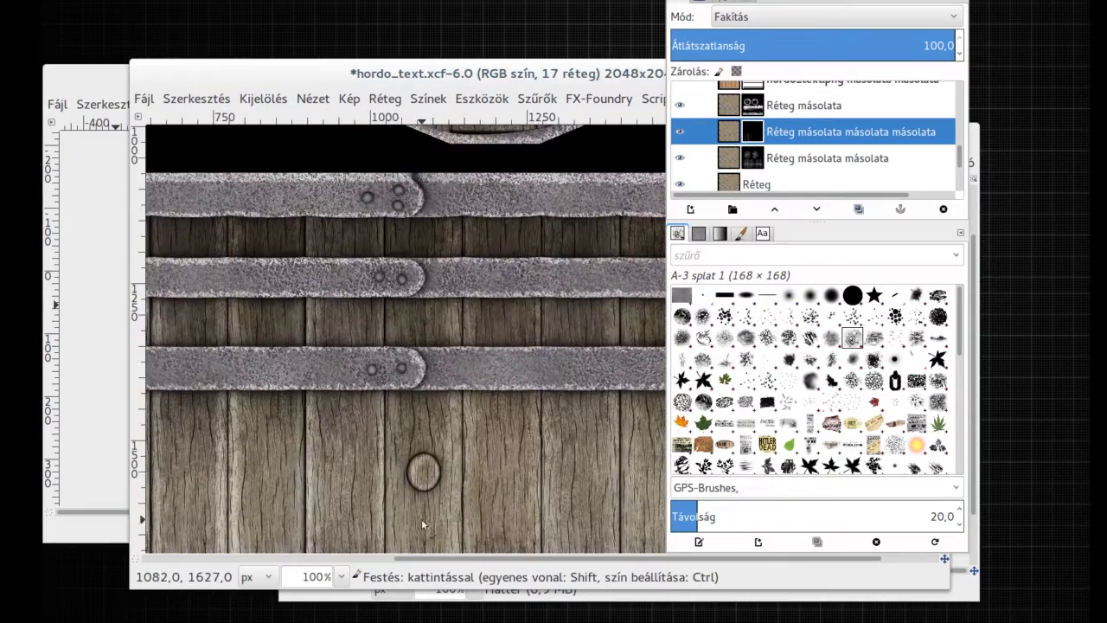
{"action": "scroll", "coordinate": [415, 519], "scroll_direction": "up", "scroll_amount": 5}
{"action": "scroll", "coordinate": [402, 517], "scroll_direction": "right", "scroll_amount": 1}
{"action": "scroll", "coordinate": [398, 515], "scroll_direction": "down", "scroll_amount": 5}
{"action": "scroll", "coordinate": [385, 512], "scroll_direction": "up", "scroll_amount": 5}
{"action": "scroll", "coordinate": [372, 508], "scroll_direction": "right", "scroll_amount": 1}
{"action": "scroll", "coordinate": [364, 506], "scroll_direction": "down", "scroll_amount": 5}
{"action": "scroll", "coordinate": [368, 485], "scroll_direction": "up", "scroll_amount": 5}
{"action": "scroll", "coordinate": [371, 467], "scroll_direction": "right", "scroll_amount": 1}
{"action": "scroll", "coordinate": [373, 436], "scroll_direction": "down", "scroll_amount": 5}
{"action": "scroll", "coordinate": [375, 346], "scroll_direction": "up", "scroll_amount": 5}
{"action": "scroll", "coordinate": [377, 202], "scroll_direction": "right", "scroll_amount": 1}
{"action": "scroll", "coordinate": [385, 329], "scroll_direction": "down", "scroll_amount": 5}
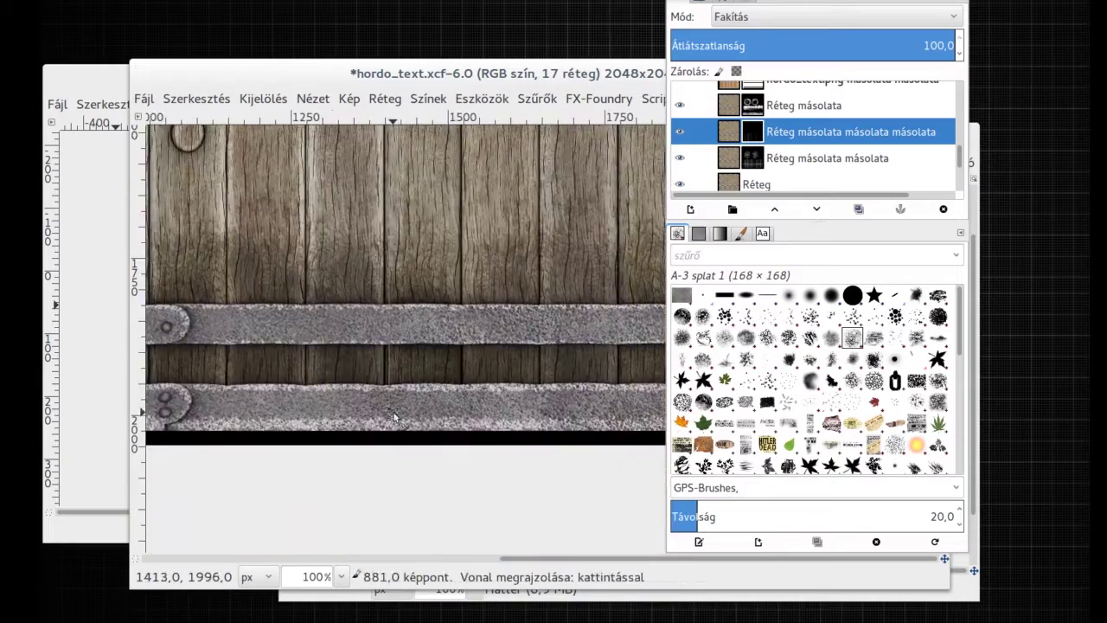
{"action": "scroll", "coordinate": [415, 329], "scroll_direction": "up", "scroll_amount": 5}
{"action": "scroll", "coordinate": [416, 519], "scroll_direction": "down", "scroll_amount": 5}
{"action": "scroll", "coordinate": [406, 432], "scroll_direction": "up", "scroll_amount": 5}
{"action": "scroll", "coordinate": [402, 389], "scroll_direction": "right", "scroll_amount": 1}
{"action": "scroll", "coordinate": [398, 346], "scroll_direction": "down", "scroll_amount": 5}
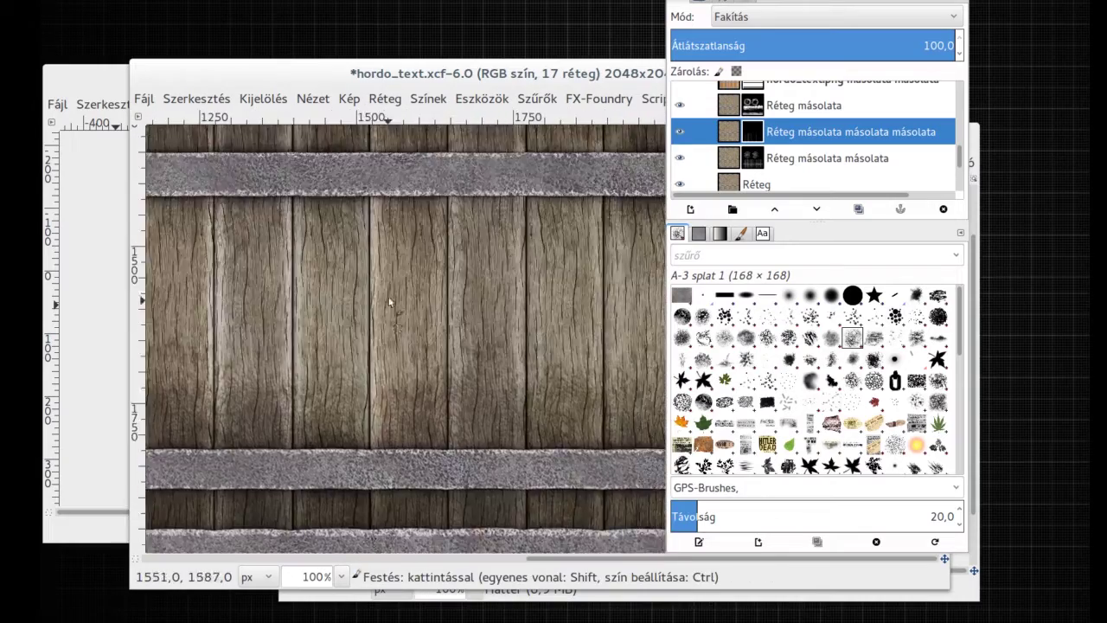
{"action": "scroll", "coordinate": [415, 363], "scroll_direction": "down", "scroll_amount": 2}
{"action": "scroll", "coordinate": [432, 432], "scroll_direction": "up", "scroll_amount": 5}
{"action": "scroll", "coordinate": [415, 441], "scroll_direction": "right", "scroll_amount": 1}
{"action": "scroll", "coordinate": [398, 450], "scroll_direction": "down", "scroll_amount": 5}
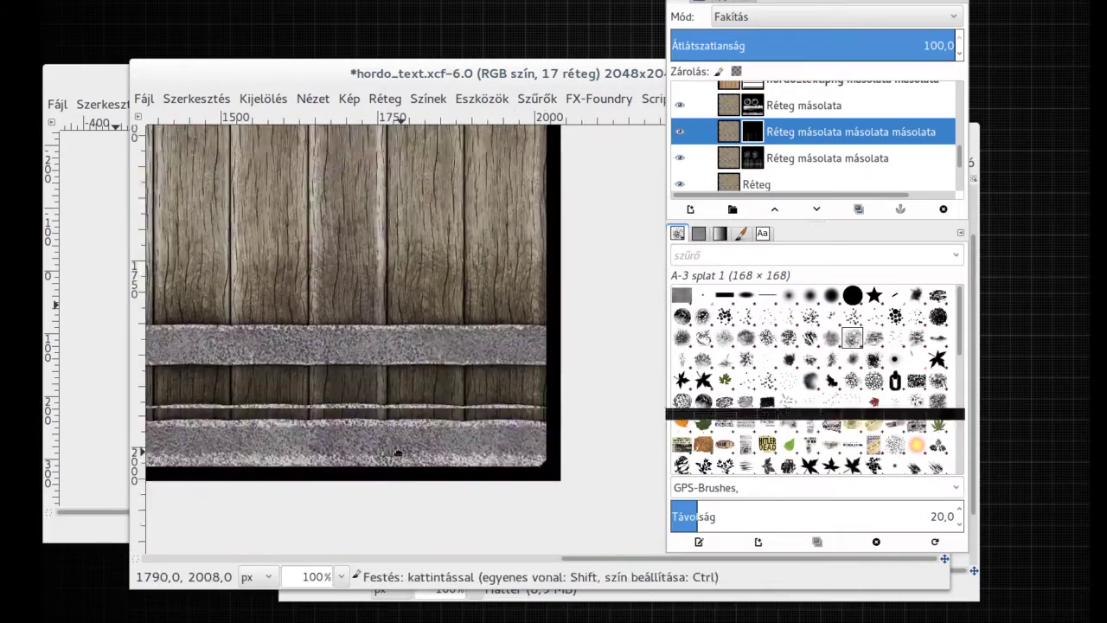
{"action": "scroll", "coordinate": [402, 445], "scroll_direction": "up", "scroll_amount": 5}
{"action": "scroll", "coordinate": [406, 432], "scroll_direction": "right", "scroll_amount": 1}
{"action": "scroll", "coordinate": [424, 455], "scroll_direction": "down", "scroll_amount": 5}
{"action": "scroll", "coordinate": [433, 346], "scroll_direction": "up", "scroll_amount": 5}
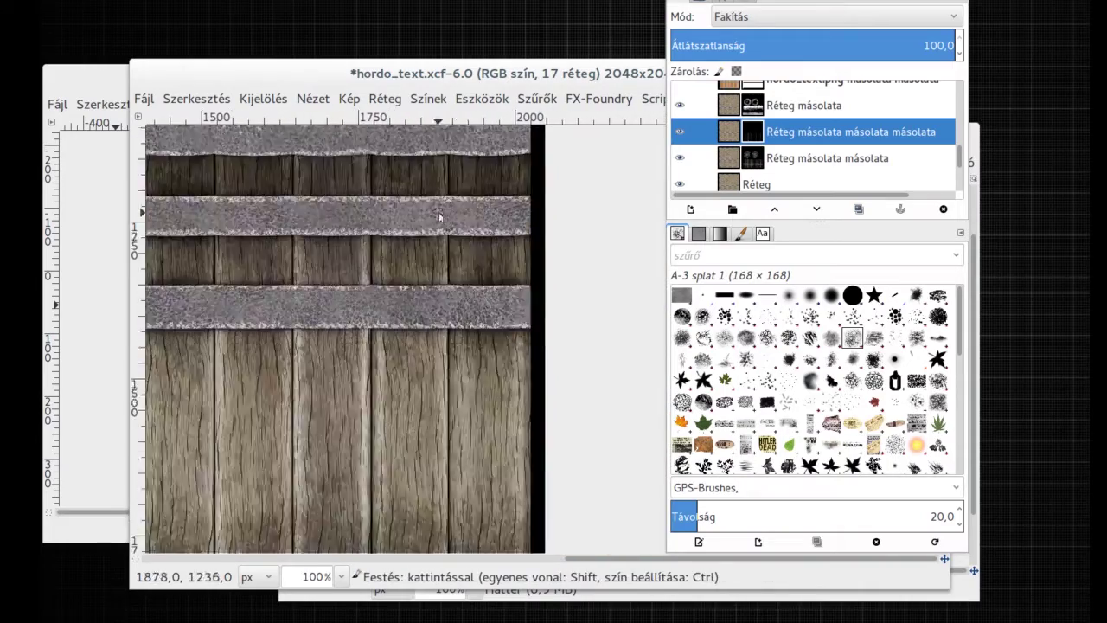
{"action": "scroll", "coordinate": [441, 259], "scroll_direction": "down", "scroll_amount": 5}
{"action": "scroll", "coordinate": [457, 302], "scroll_direction": "right", "scroll_amount": 1}
{"action": "scroll", "coordinate": [441, 346], "scroll_direction": "up", "scroll_amount": 3}
{"action": "scroll", "coordinate": [415, 379], "scroll_direction": "up", "scroll_amount": 2}
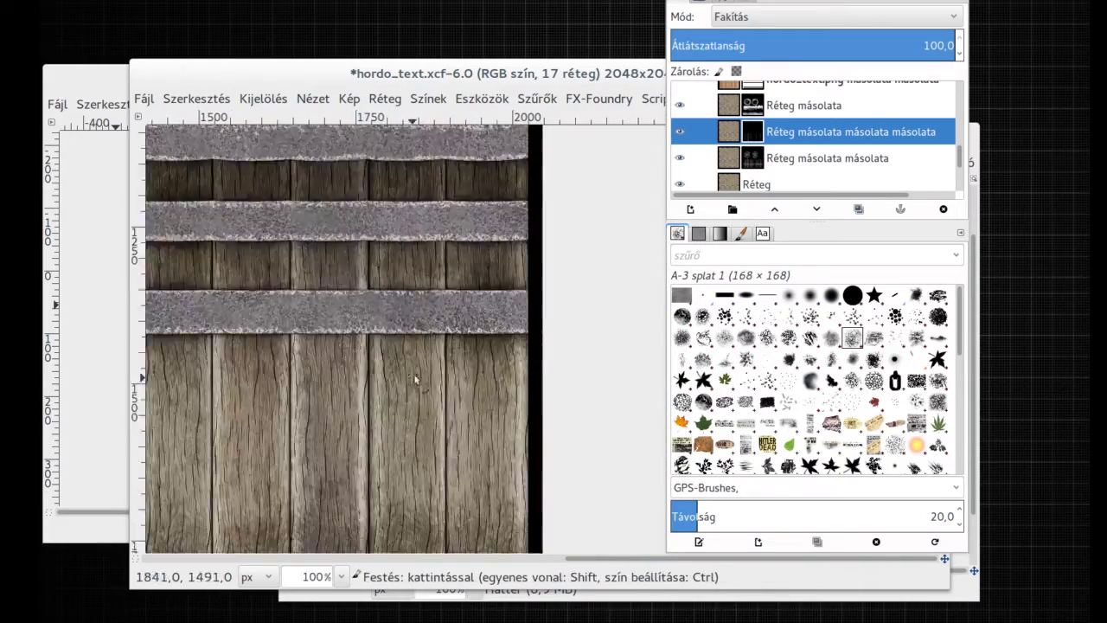
{"action": "scroll", "coordinate": [415, 379], "scroll_direction": "left", "scroll_amount": 5}
{"action": "scroll", "coordinate": [415, 379], "scroll_direction": "up", "scroll_amount": 2}
{"action": "scroll", "coordinate": [409, 356], "scroll_direction": "up", "scroll_amount": 1}
{"action": "scroll", "coordinate": [358, 416], "scroll_direction": "down", "scroll_amount": 2}
{"action": "scroll", "coordinate": [382, 303], "scroll_direction": "up", "scroll_amount": 1}
{"action": "scroll", "coordinate": [300, 156], "scroll_direction": "up", "scroll_amount": 2}
{"action": "scroll", "coordinate": [301, 156], "scroll_direction": "left", "scroll_amount": 2}
{"action": "scroll", "coordinate": [298, 173], "scroll_direction": "down", "scroll_amount": 5}
{"action": "scroll", "coordinate": [279, 230], "scroll_direction": "up", "scroll_amount": 5}
{"action": "scroll", "coordinate": [280, 230], "scroll_direction": "left", "scroll_amount": 1}
{"action": "scroll", "coordinate": [298, 445], "scroll_direction": "down", "scroll_amount": 2}
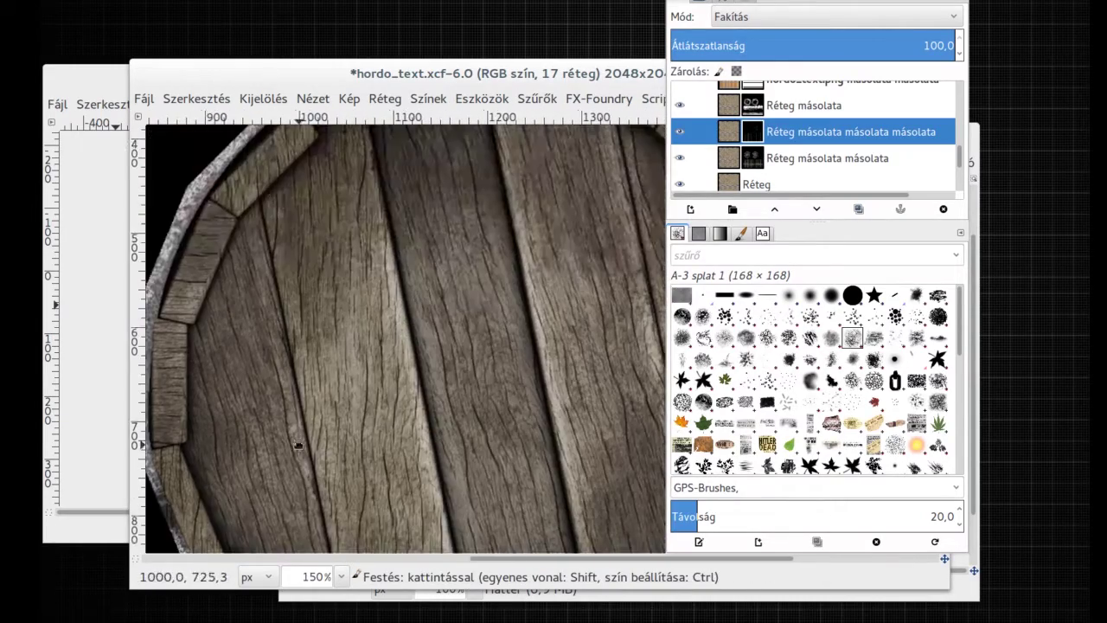
{"action": "scroll", "coordinate": [328, 448], "scroll_direction": "down", "scroll_amount": 3}
{"action": "scroll", "coordinate": [181, 248], "scroll_direction": "up", "scroll_amount": 3}
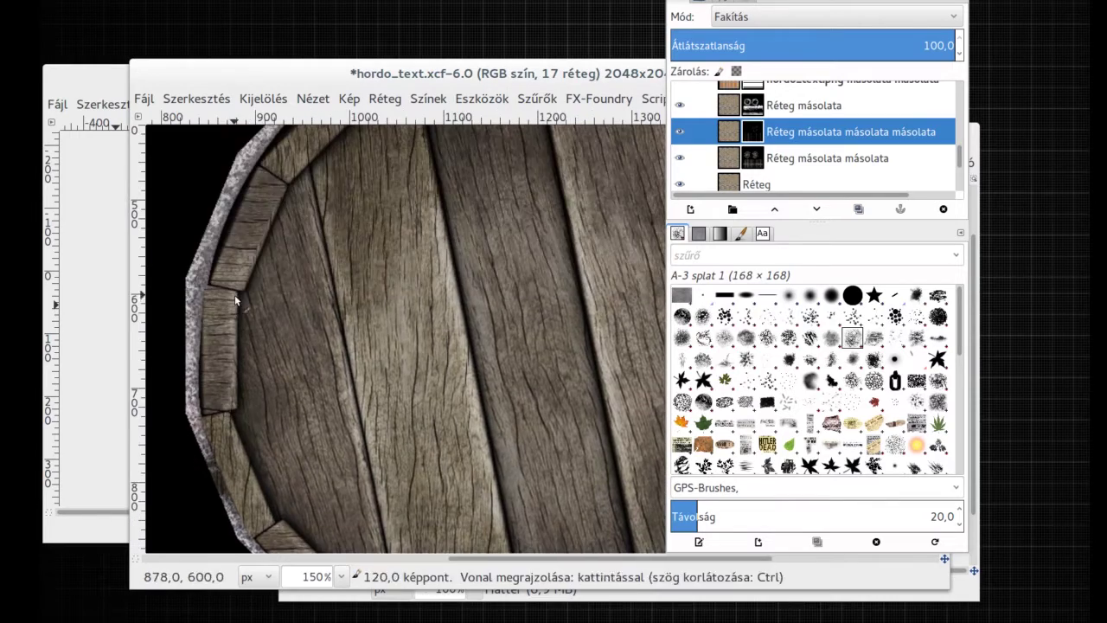
{"action": "scroll", "coordinate": [300, 257], "scroll_direction": "up", "scroll_amount": 4}
{"action": "scroll", "coordinate": [316, 277], "scroll_direction": "right", "scroll_amount": 2}
{"action": "left_click", "coordinate": [517, 298], "text": "shift"}
{"action": "scroll", "coordinate": [554, 389], "scroll_direction": "down", "scroll_amount": 4}
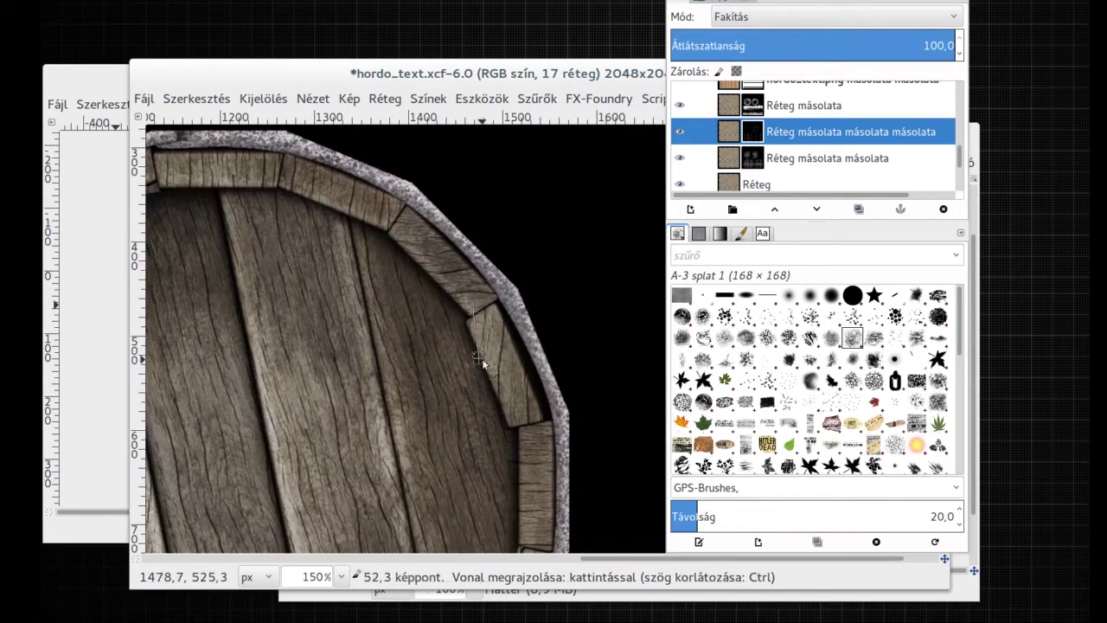
{"action": "left_click", "coordinate": [471, 390], "text": "shift"}
{"action": "scroll", "coordinate": [485, 329], "scroll_direction": "down", "scroll_amount": 3}
{"action": "scroll", "coordinate": [278, 336], "scroll_direction": "down", "scroll_amount": 2, "text": "ctrl"}
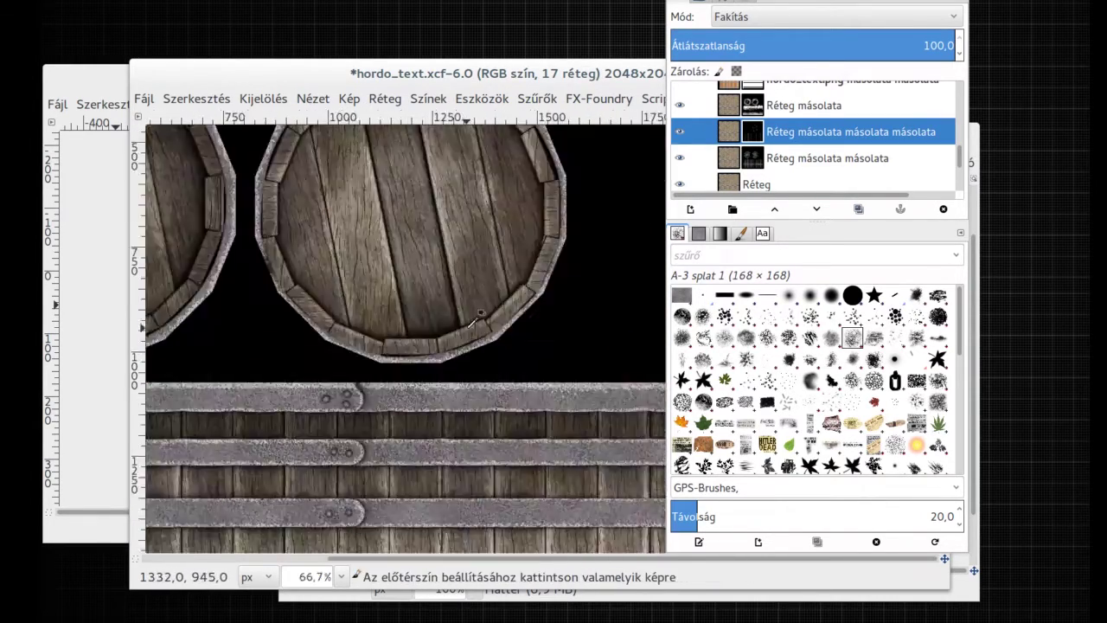
{"action": "scroll", "coordinate": [278, 337], "scroll_direction": "left", "scroll_amount": 5}
{"action": "scroll", "coordinate": [267, 297], "scroll_direction": "up", "scroll_amount": 2, "text": "ctrl"}
{"action": "scroll", "coordinate": [225, 281], "scroll_direction": "up", "scroll_amount": 5}
{"action": "scroll", "coordinate": [208, 276], "scroll_direction": "down", "scroll_amount": 5}
{"action": "scroll", "coordinate": [321, 450], "scroll_direction": "left", "scroll_amount": 3}
{"action": "scroll", "coordinate": [347, 386], "scroll_direction": "down", "scroll_amount": 2}
{"action": "scroll", "coordinate": [347, 386], "scroll_direction": "up", "scroll_amount": 5}
{"action": "scroll", "coordinate": [347, 385], "scroll_direction": "left", "scroll_amount": 3}
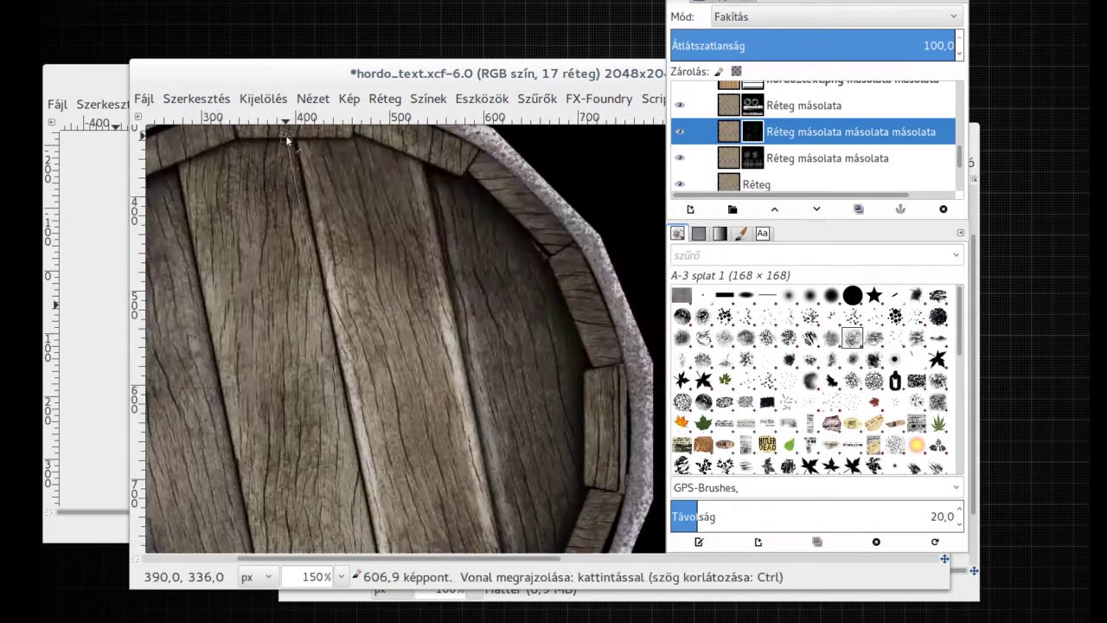
{"action": "scroll", "coordinate": [389, 450], "scroll_direction": "down", "scroll_amount": 4}
{"action": "scroll", "coordinate": [433, 517], "scroll_direction": "down", "scroll_amount": 2}
{"action": "scroll", "coordinate": [335, 496], "scroll_direction": "left", "scroll_amount": 3}
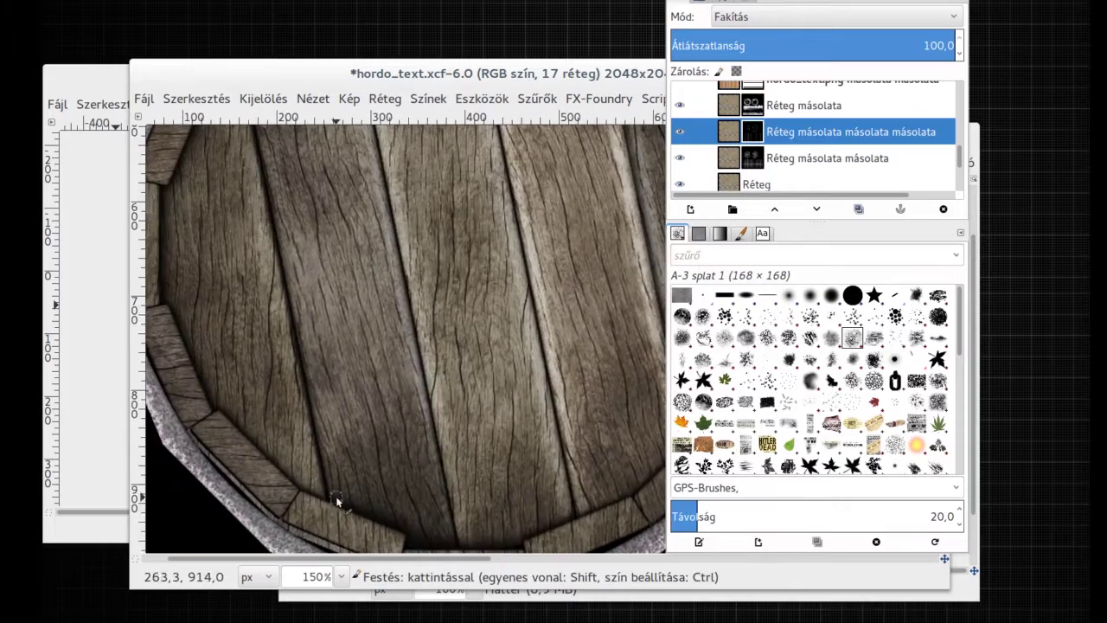
{"action": "scroll", "coordinate": [345, 407], "scroll_direction": "up", "scroll_amount": 5}
{"action": "scroll", "coordinate": [261, 399], "scroll_direction": "down", "scroll_amount": 5}
{"action": "scroll", "coordinate": [261, 392], "scroll_direction": "up", "scroll_amount": 3}
{"action": "scroll", "coordinate": [209, 387], "scroll_direction": "left", "scroll_amount": 1}
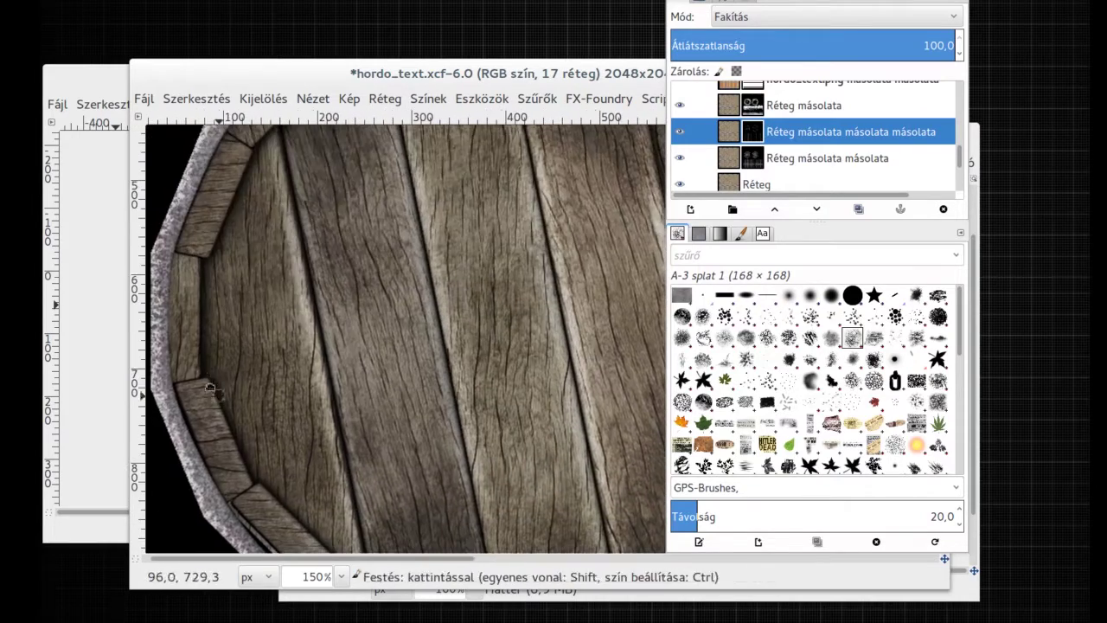
{"action": "scroll", "coordinate": [286, 199], "scroll_direction": "up", "scroll_amount": 3}
{"action": "scroll", "coordinate": [389, 260], "scroll_direction": "right", "scroll_amount": 2}
{"action": "scroll", "coordinate": [450, 303], "scroll_direction": "right", "scroll_amount": 3}
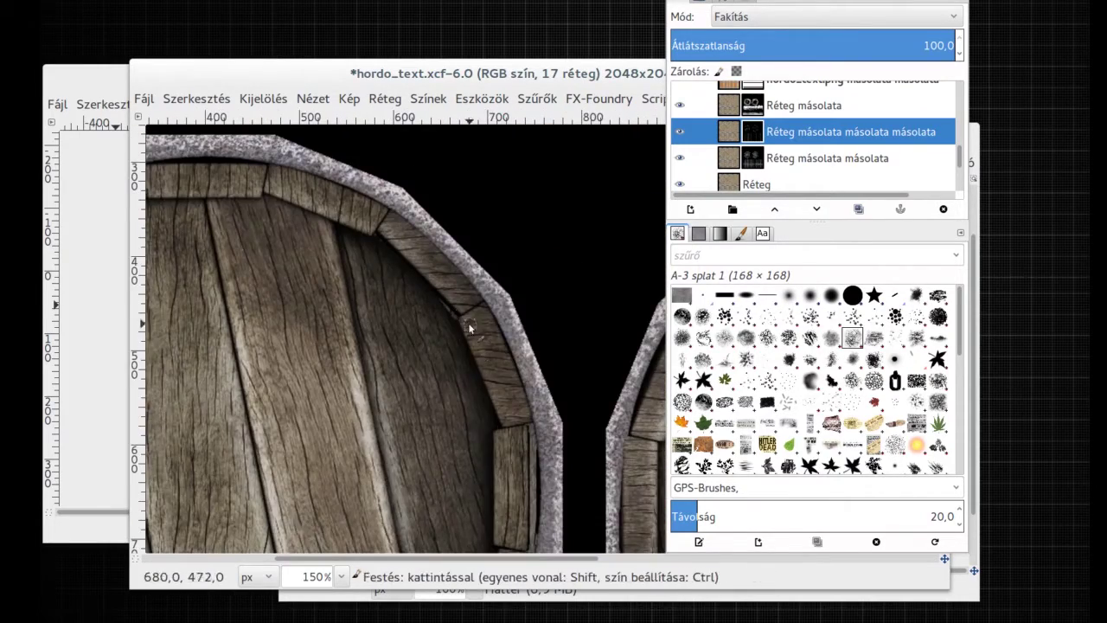
{"action": "scroll", "coordinate": [476, 346], "scroll_direction": "down", "scroll_amount": 3}
{"action": "scroll", "coordinate": [372, 359], "scroll_direction": "left", "scroll_amount": 5}
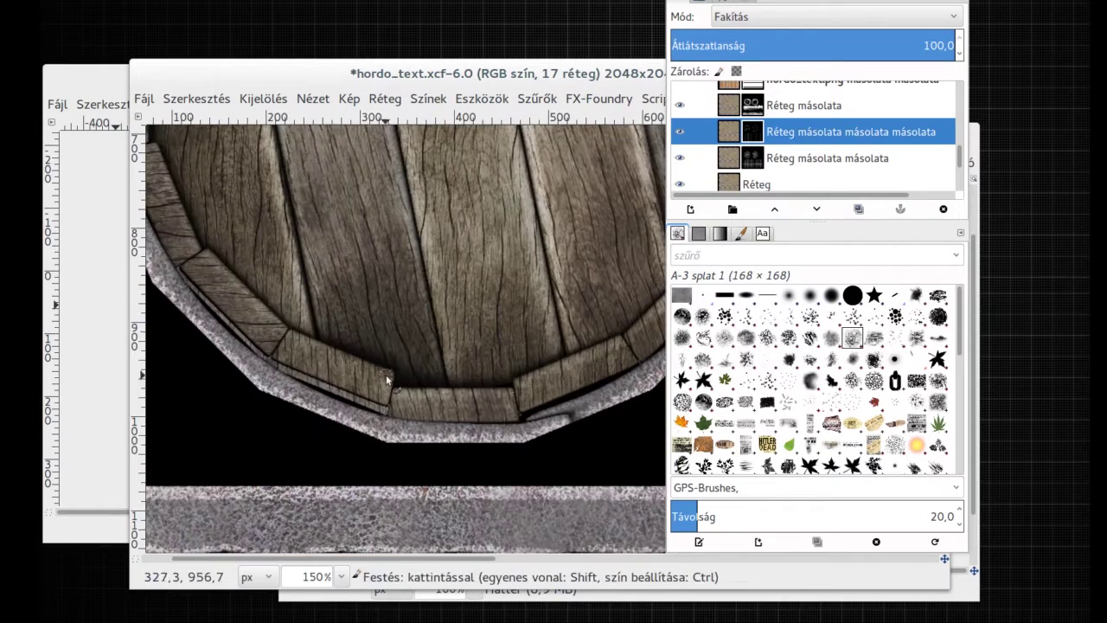
{"action": "scroll", "coordinate": [320, 390], "scroll_direction": "up", "scroll_amount": 5}
{"action": "scroll", "coordinate": [270, 420], "scroll_direction": "left", "scroll_amount": 3}
Step: Re-export the texture as hordo_text.png, replacing the existing file
{"action": "key", "text": "shift+ctrl+j"}
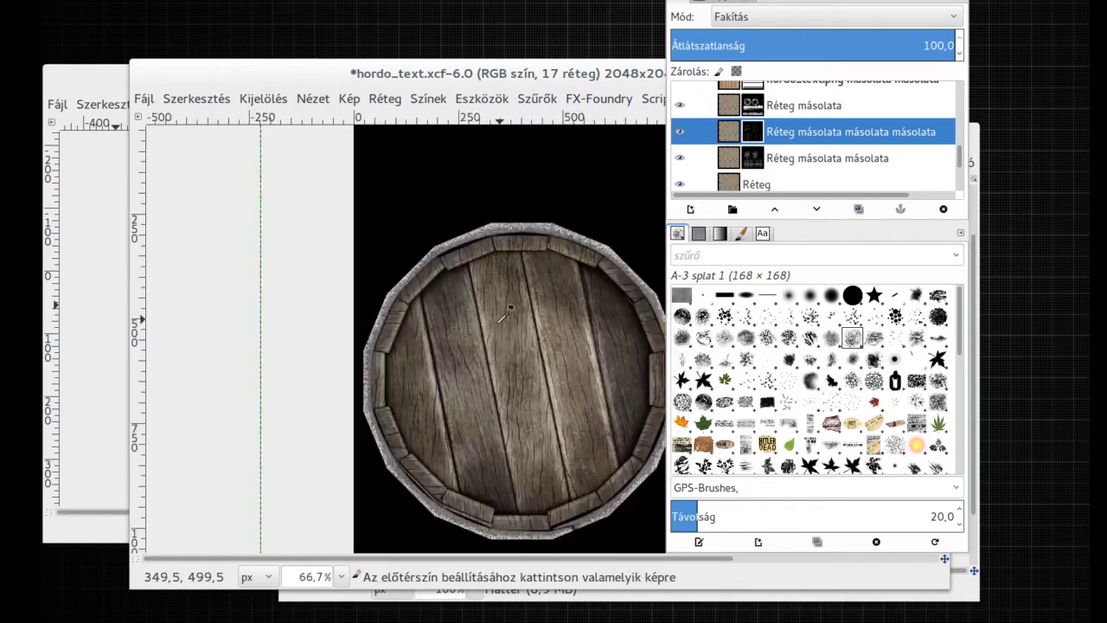
{"action": "left_click", "coordinate": [144, 99]}
{"action": "left_click", "coordinate": [198, 389]}
{"action": "key", "text": "Return"}
{"action": "left_click", "coordinate": [638, 310]}
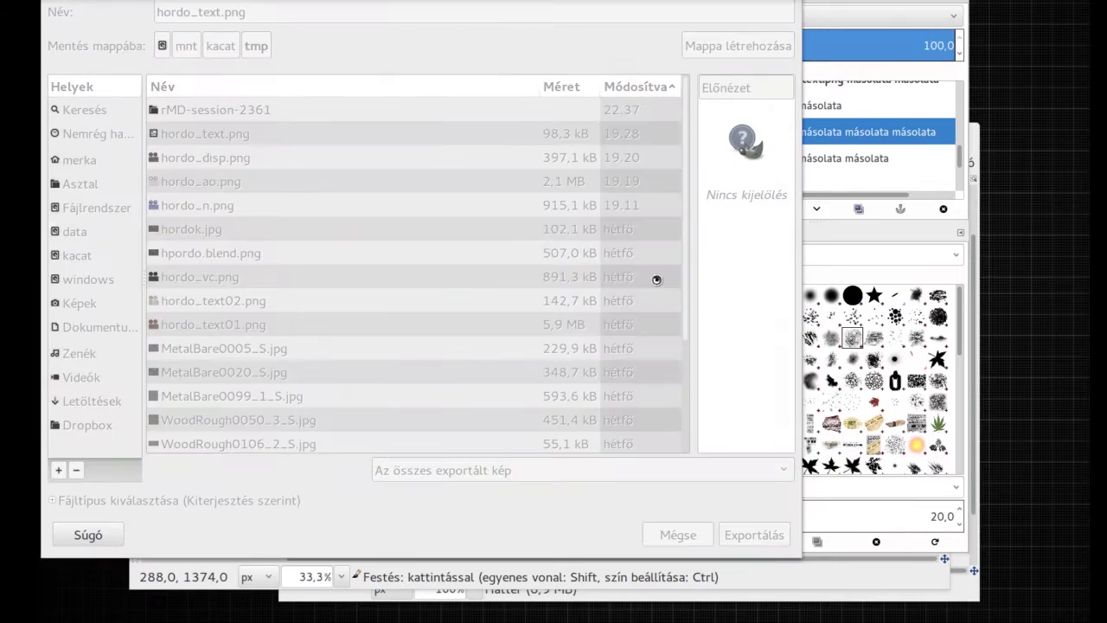
{"action": "left_click", "coordinate": [586, 360]}
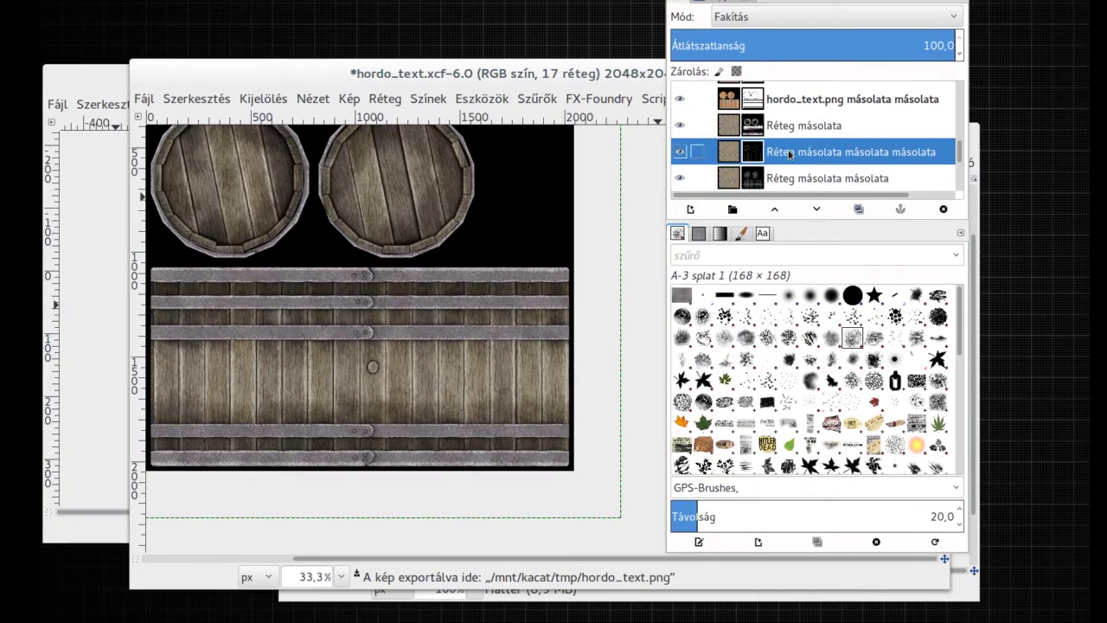
{"action": "scroll", "coordinate": [789, 154], "scroll_direction": "up", "scroll_amount": 1}
{"action": "scroll", "coordinate": [507, 309], "scroll_direction": "up", "scroll_amount": 2}
{"action": "scroll", "coordinate": [432, 252], "scroll_direction": "up", "scroll_amount": 1}
Step: Duplicate the Réteg másolata másolata grime layer and merge the copy down
{"action": "scroll", "coordinate": [441, 249], "scroll_direction": "down", "scroll_amount": 2}
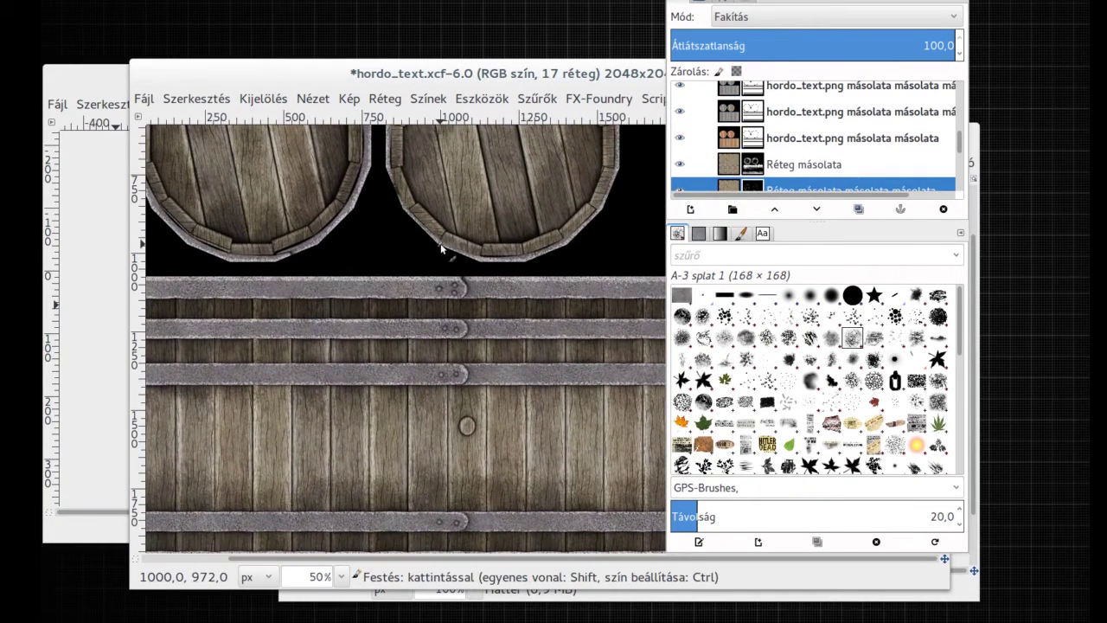
{"action": "scroll", "coordinate": [813, 139], "scroll_direction": "down", "scroll_amount": 1}
{"action": "left_click", "coordinate": [804, 125]}
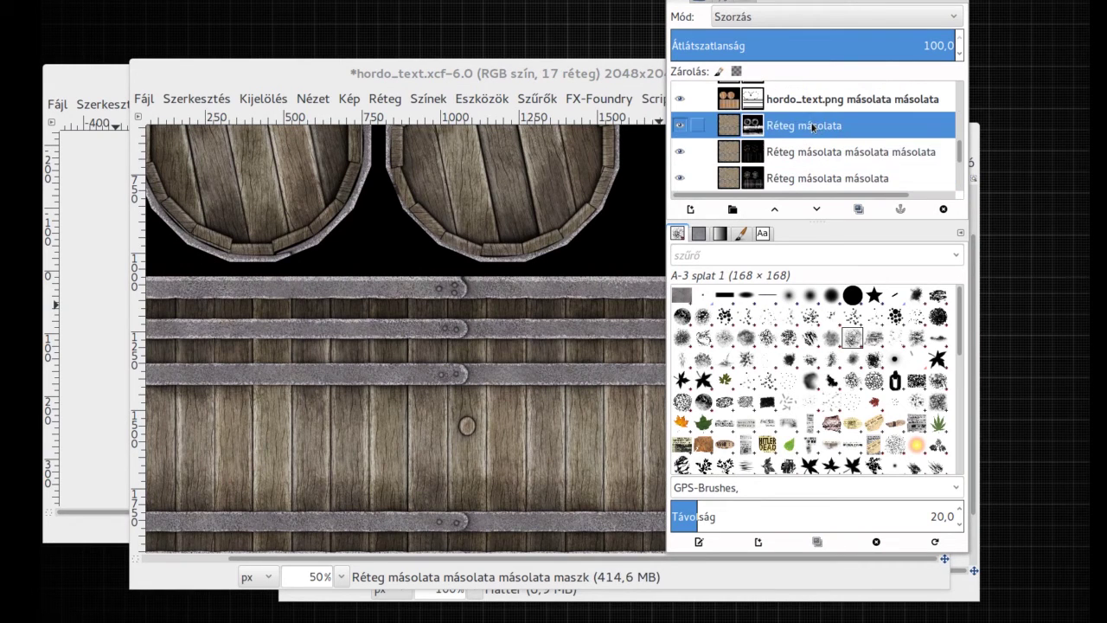
{"action": "scroll", "coordinate": [815, 138], "scroll_direction": "down", "scroll_amount": 1}
{"action": "left_click", "coordinate": [869, 158]}
{"action": "key", "text": "shift+ctrl+d"}
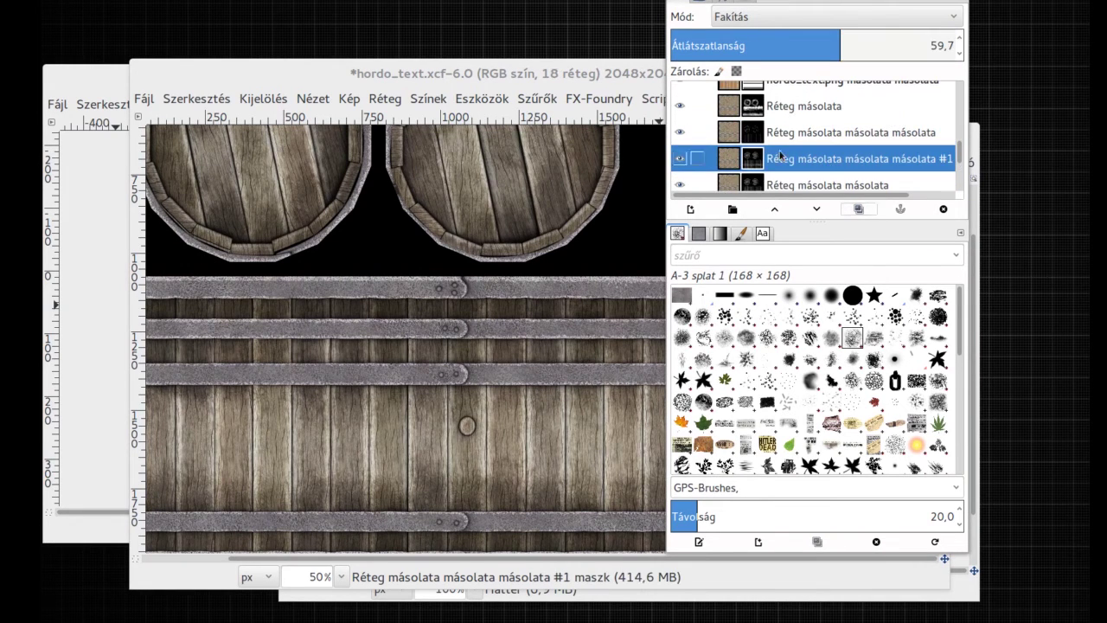
{"action": "left_click", "coordinate": [858, 208]}
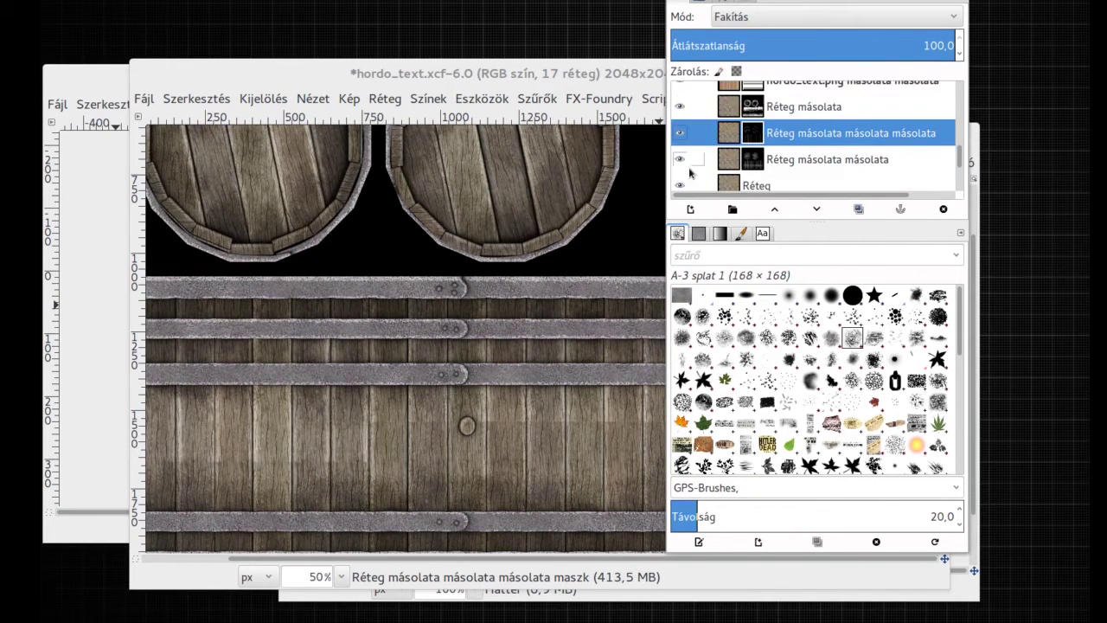
Step: Duplicate the grime layer again as a Multiply (Szorzás) copy at 13.2 opacity
{"action": "left_click", "coordinate": [752, 125]}
{"action": "scroll", "coordinate": [753, 139], "scroll_direction": "up", "scroll_amount": 2}
{"action": "left_click", "coordinate": [680, 148]}
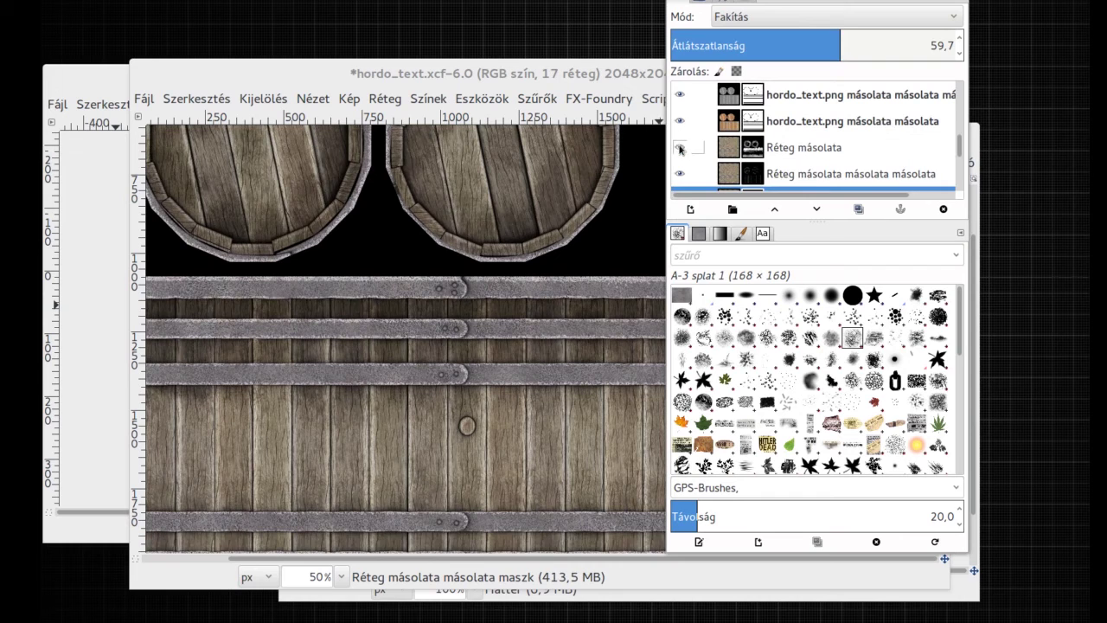
{"action": "key", "text": "shift+ctrl+d"}
{"action": "scroll", "coordinate": [680, 129], "scroll_direction": "up", "scroll_amount": 2}
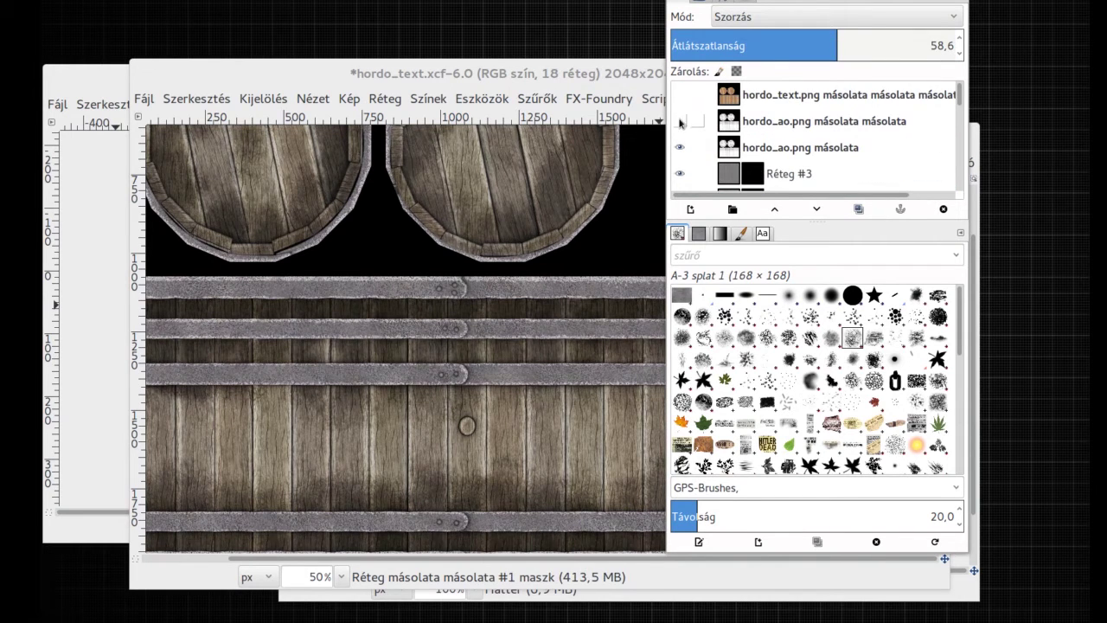
{"action": "left_click", "coordinate": [680, 121]}
{"action": "left_click", "coordinate": [745, 46]}
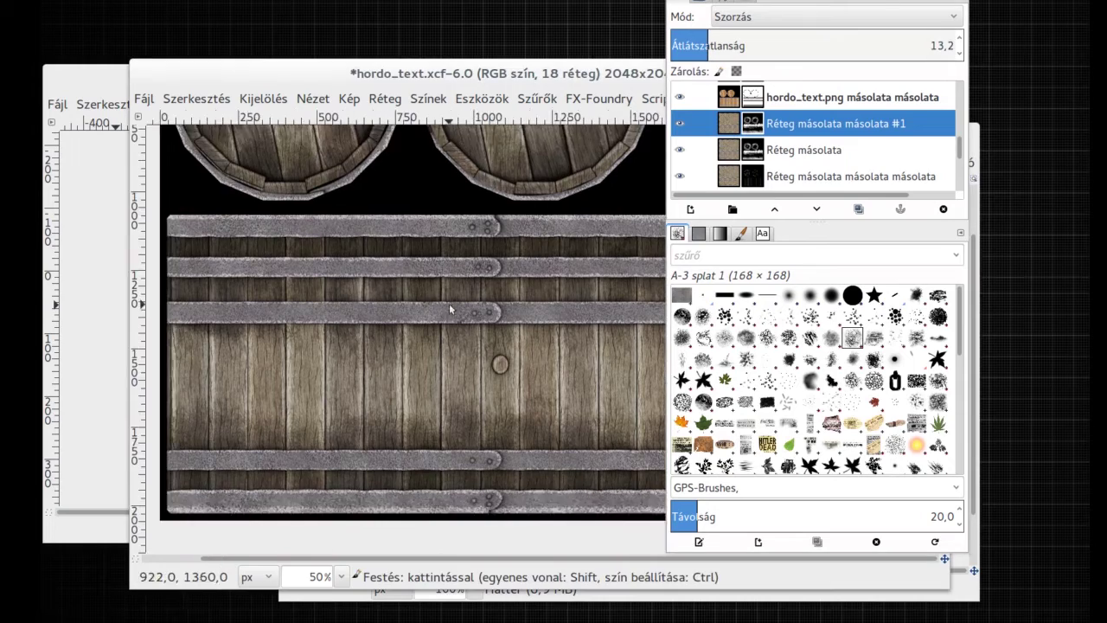
{"action": "key", "text": "minus"}
Step: Save the GIMP project as hordo_text.xcf
{"action": "left_click", "coordinate": [143, 98]}
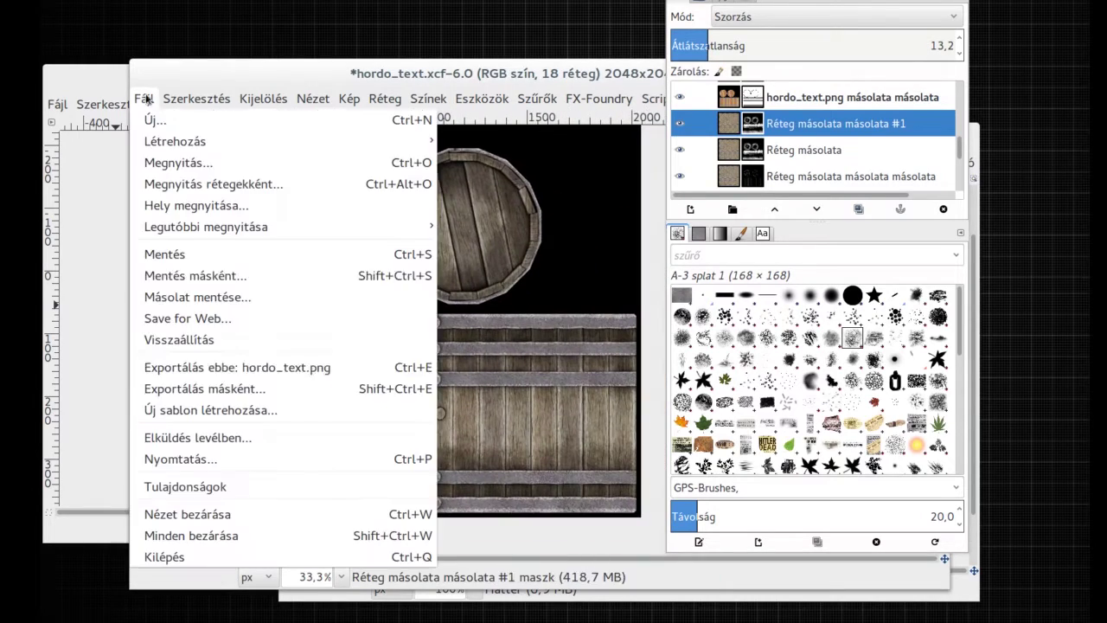
{"action": "left_click", "coordinate": [174, 257]}
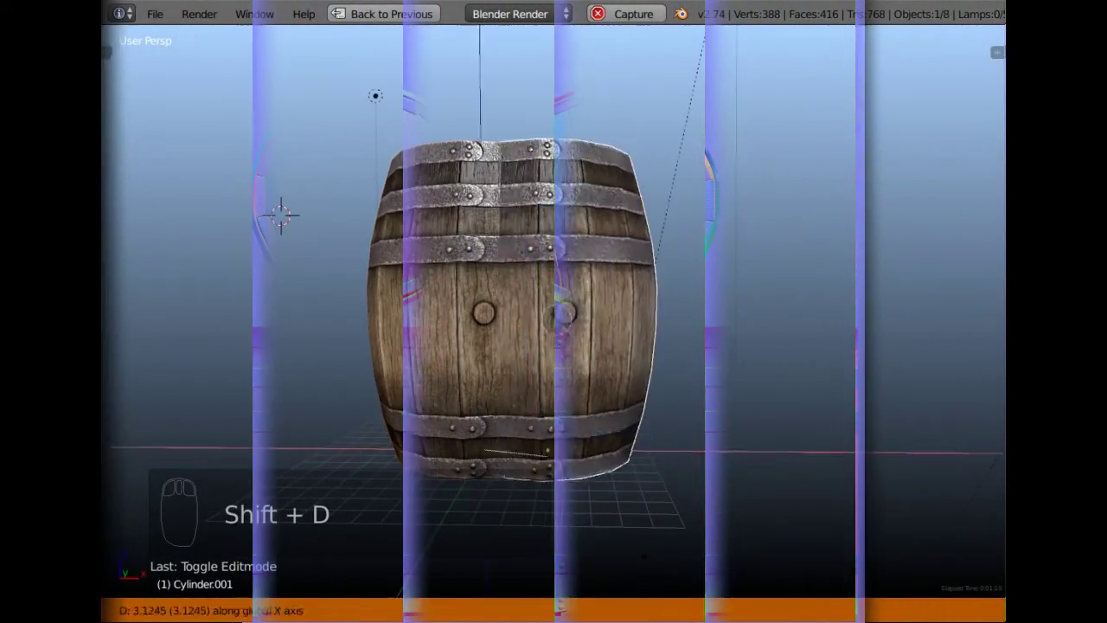
Step: Rotate the second barrel and place a third barrel copy on top of the pair
{"action": "key", "text": "r"}
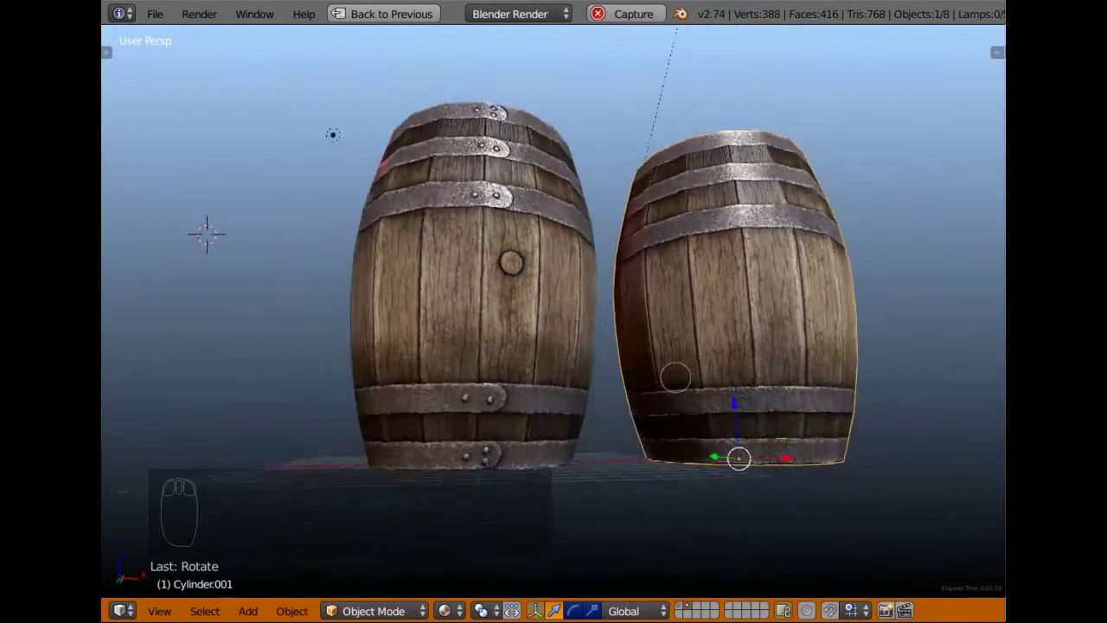
{"action": "left_click_drag", "start_coordinate": [676, 378], "coordinate": [511, 392]}
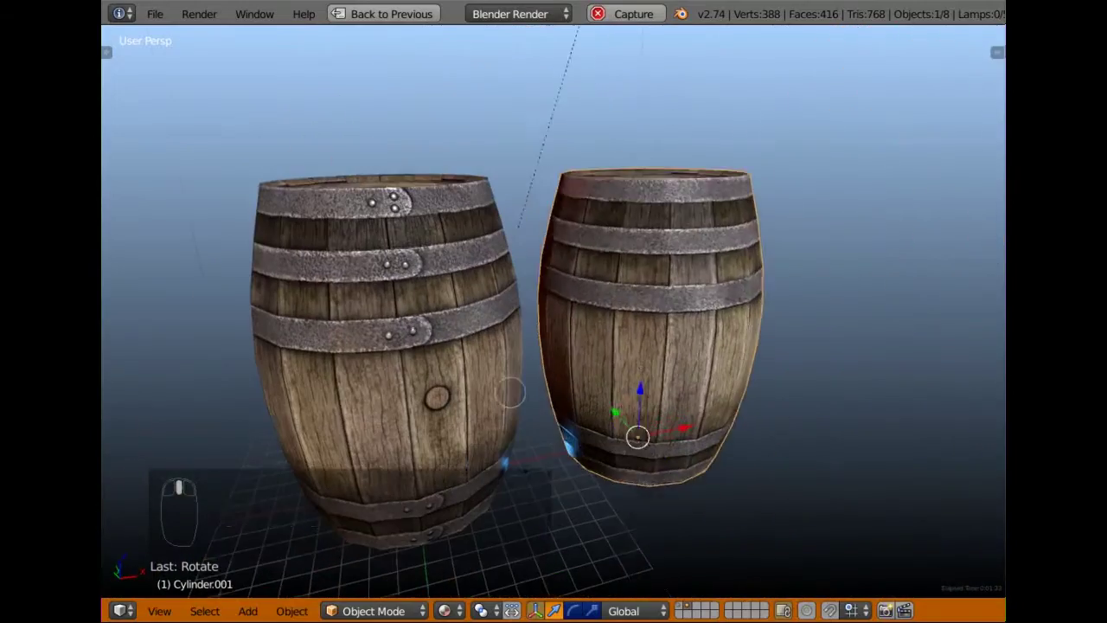
{"action": "key", "text": "shift+d"}
{"action": "left_click", "coordinate": [597, 198]}
{"action": "key", "text": "g"}
{"action": "left_click", "coordinate": [542, 249]}
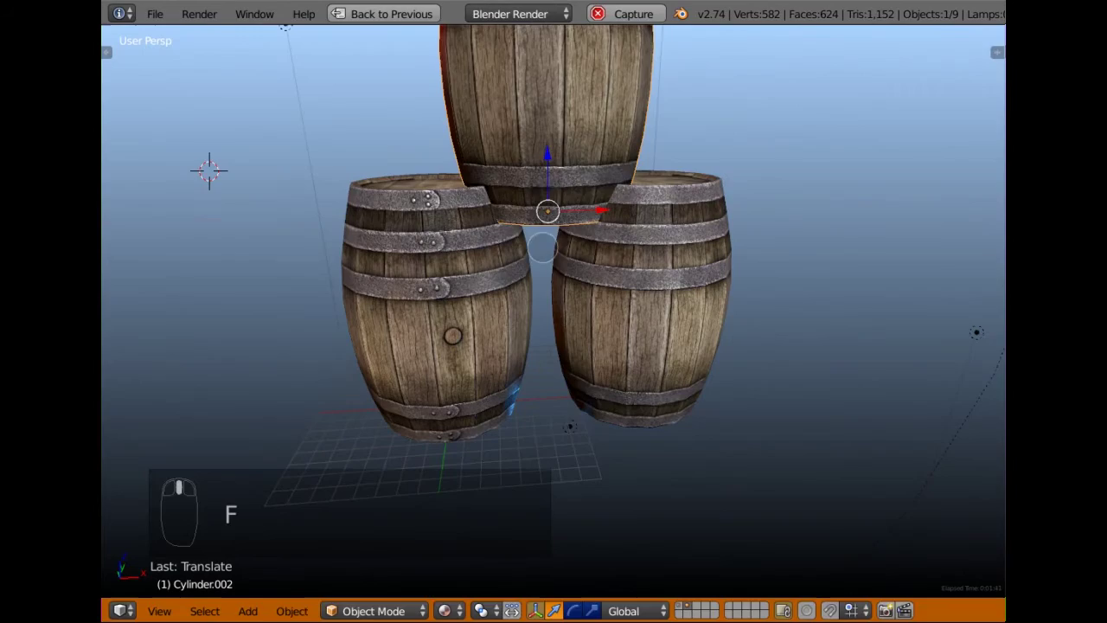
Step: Rotate the top barrel about its vertical axis and preview the stack in Rendered shading
{"action": "key", "text": "r"}
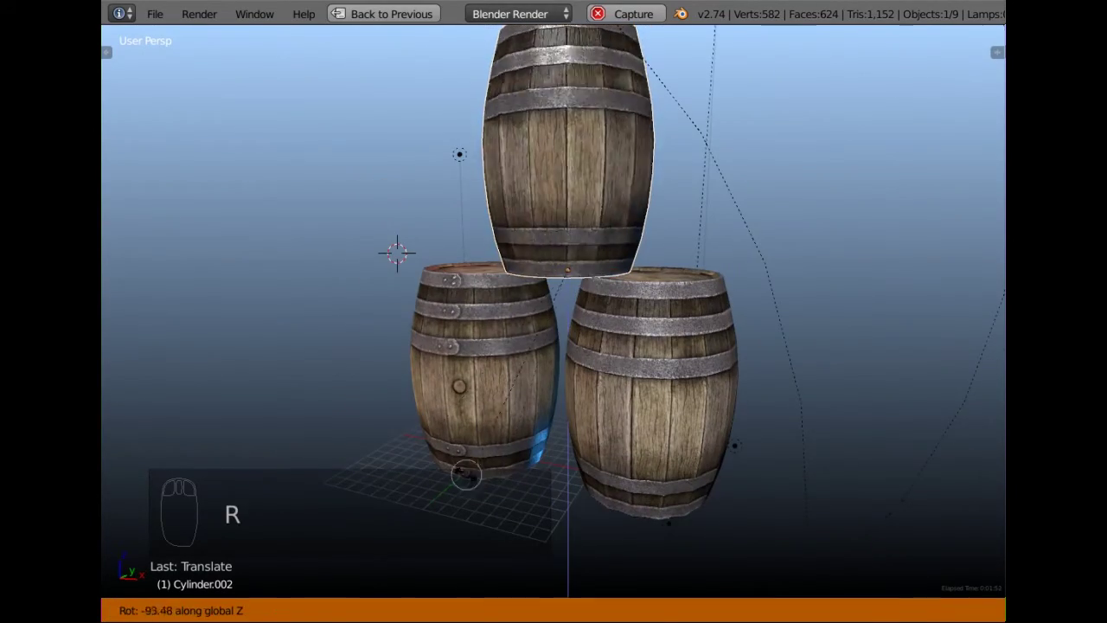
{"action": "left_click", "coordinate": [141, 172]}
{"action": "mouse_move", "coordinate": [736, 319]}
{"action": "left_mouse_down"}
{"action": "mouse_move", "coordinate": [567, 391]}
{"action": "mouse_move", "coordinate": [618, 383]}
{"action": "left_mouse_up"}
{"action": "key", "text": "shift+z"}
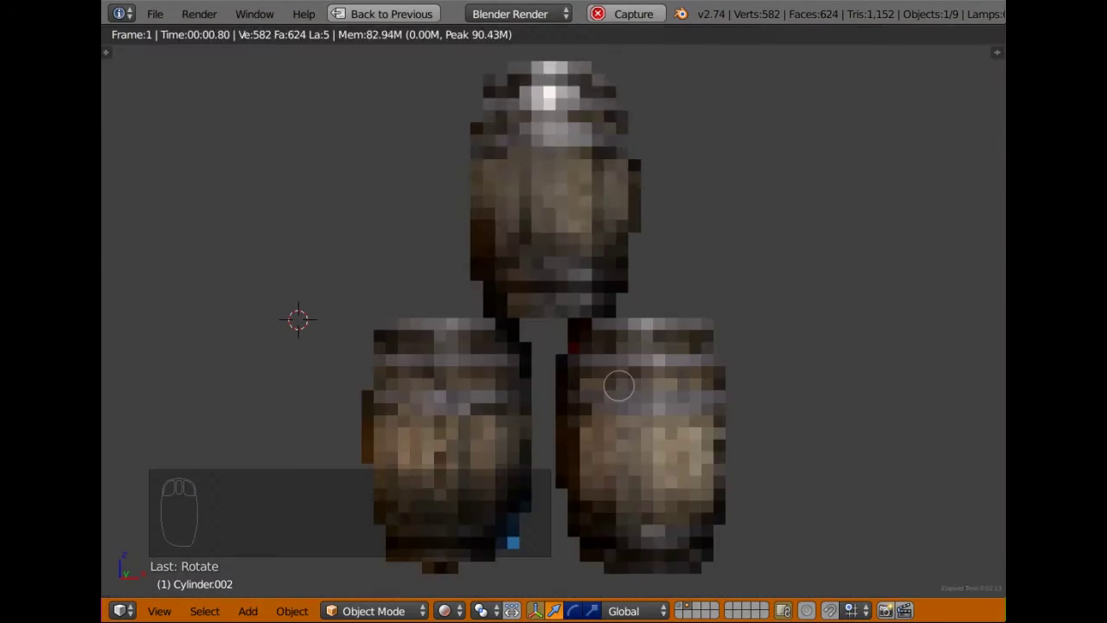